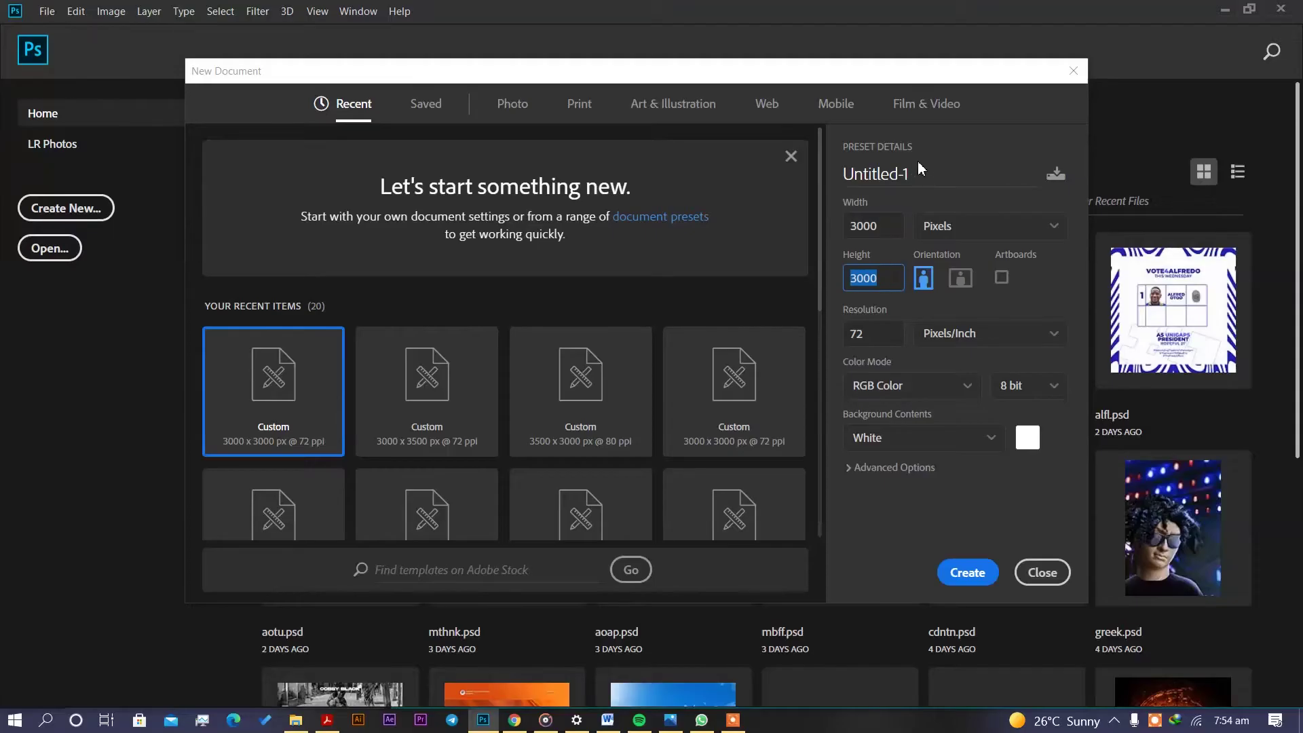
Name the new 3000×3000 px, 72 ppi document Church Flyer and create it.
left_click_drag(909, 174, 844, 174)
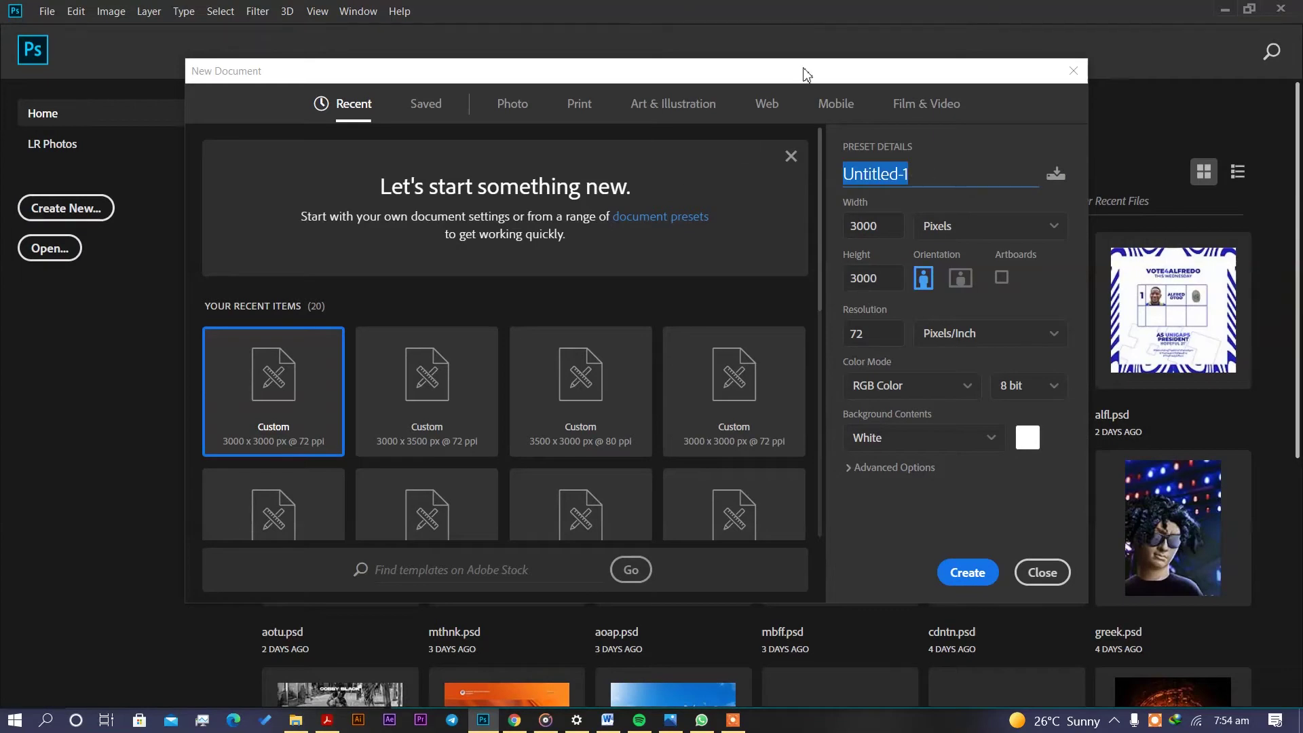
type("Church Flyer")
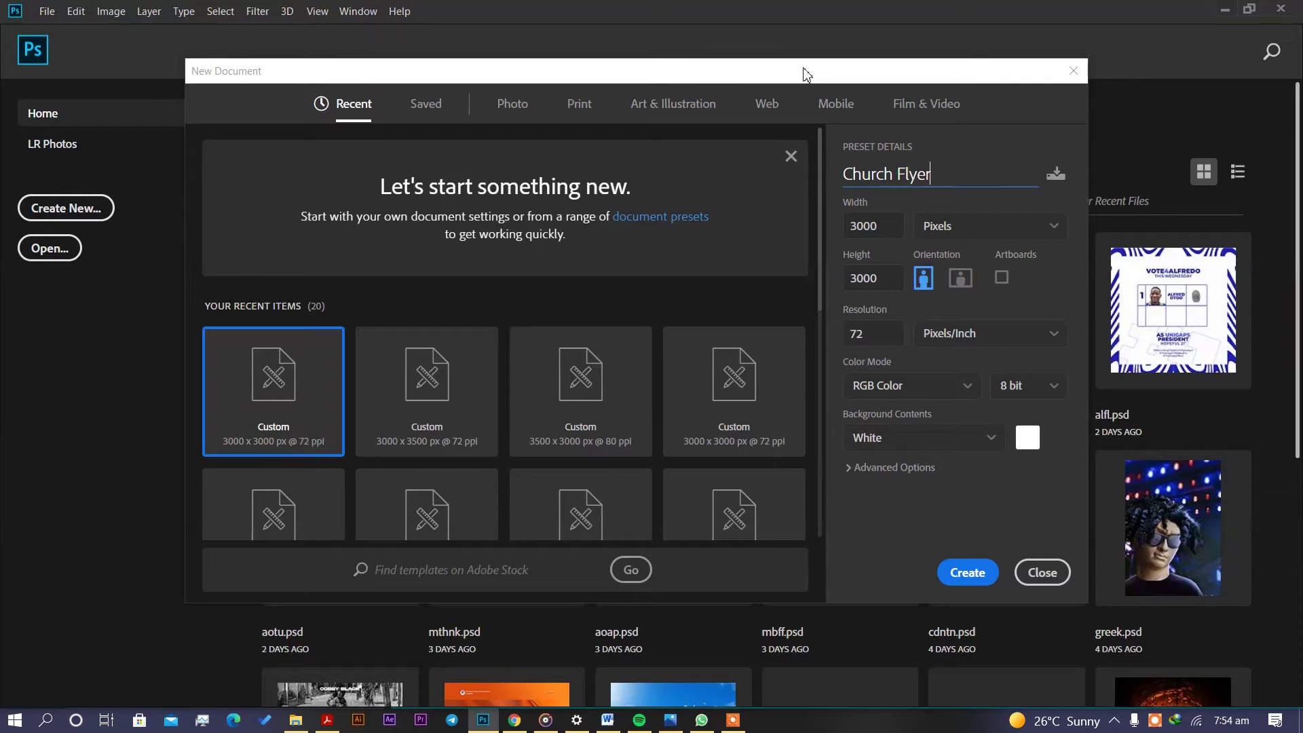
key("XF86AudioRaiseVolume")
left_click(987, 577)
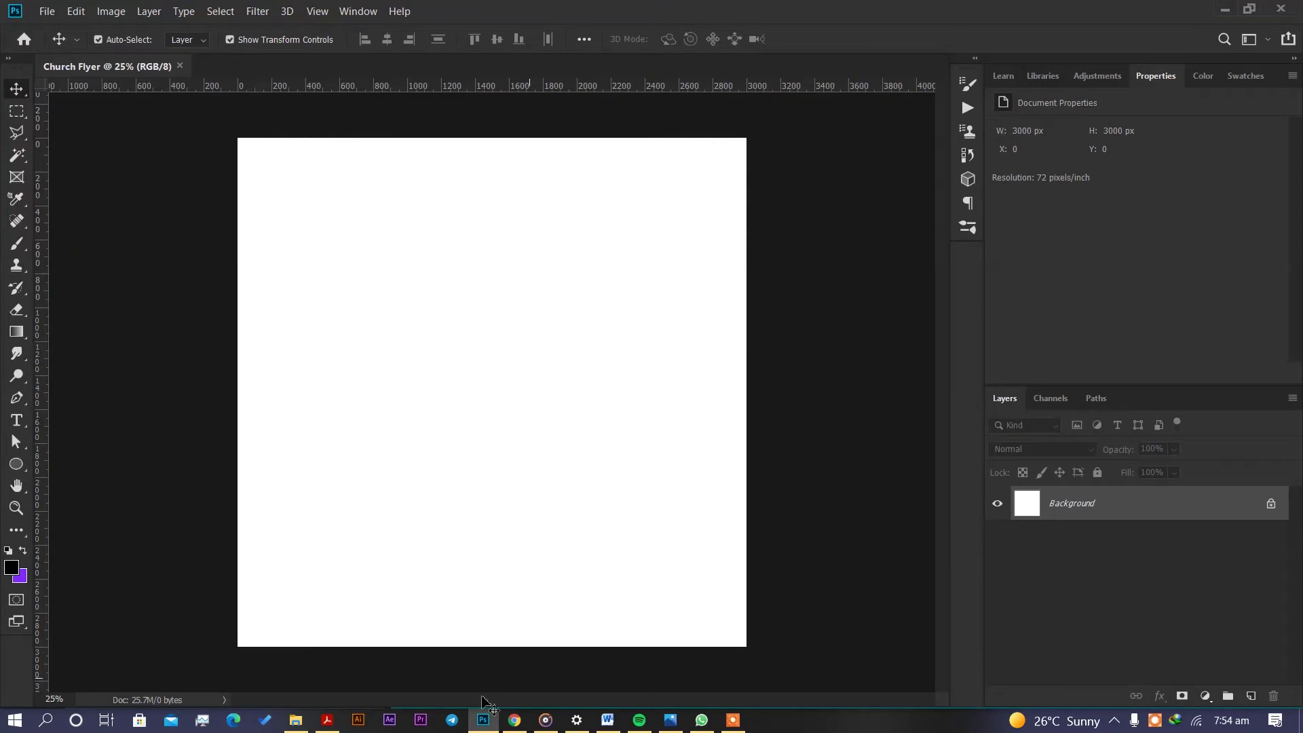
Pick the flowers-and-bread still-life photo from Downloads for the Church Flyer canvas.
left_click(296, 720)
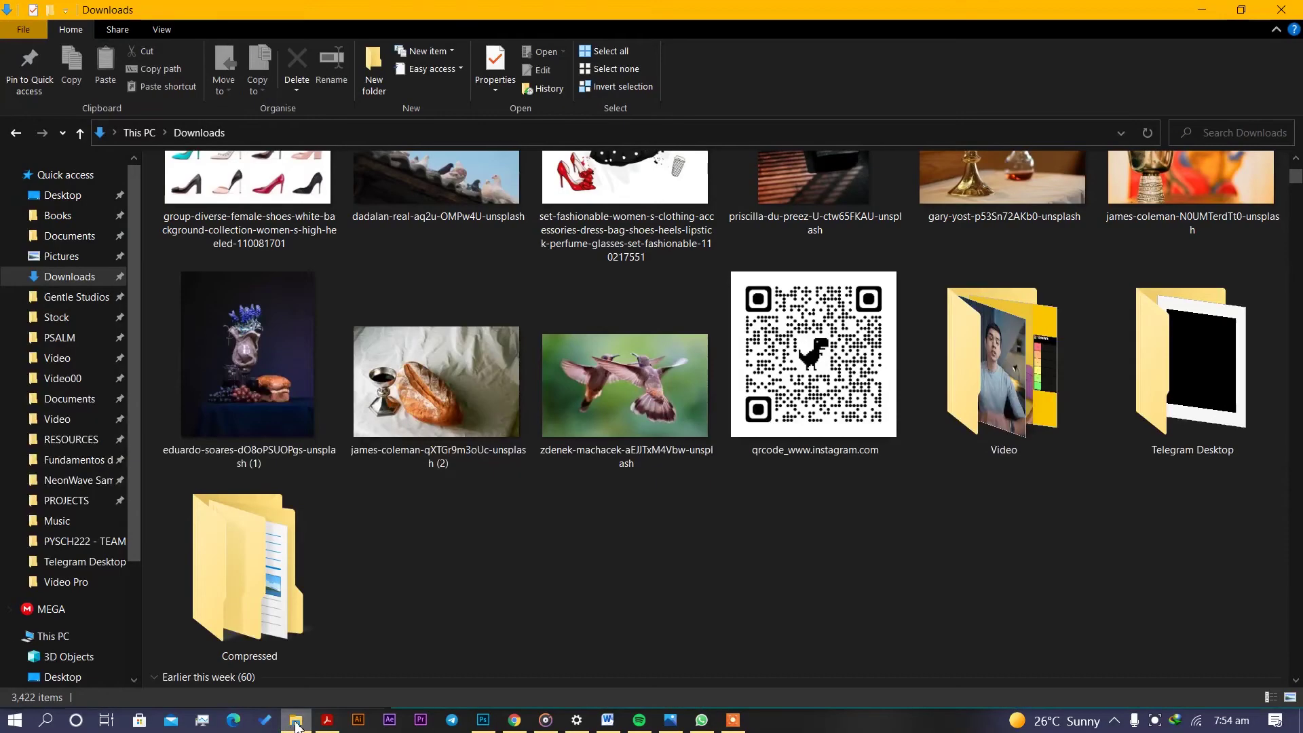
left_click(266, 432)
left_click(486, 724)
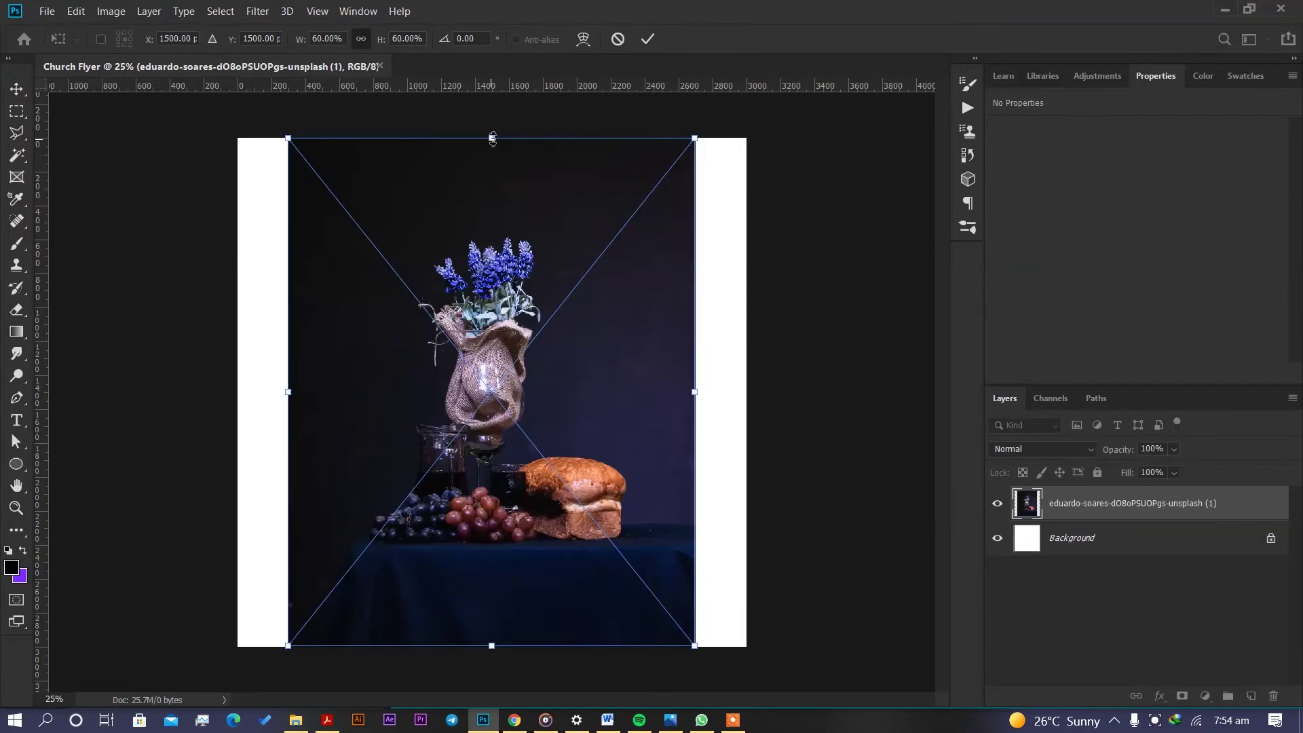
Shrink the placed still-life toward the canvas bottom and select the white area around it.
left_click_drag(493, 139, 491, 311)
key("Return")
key("w")
left_click(607, 309)
left_click(110, 10)
left_click(1150, 507)
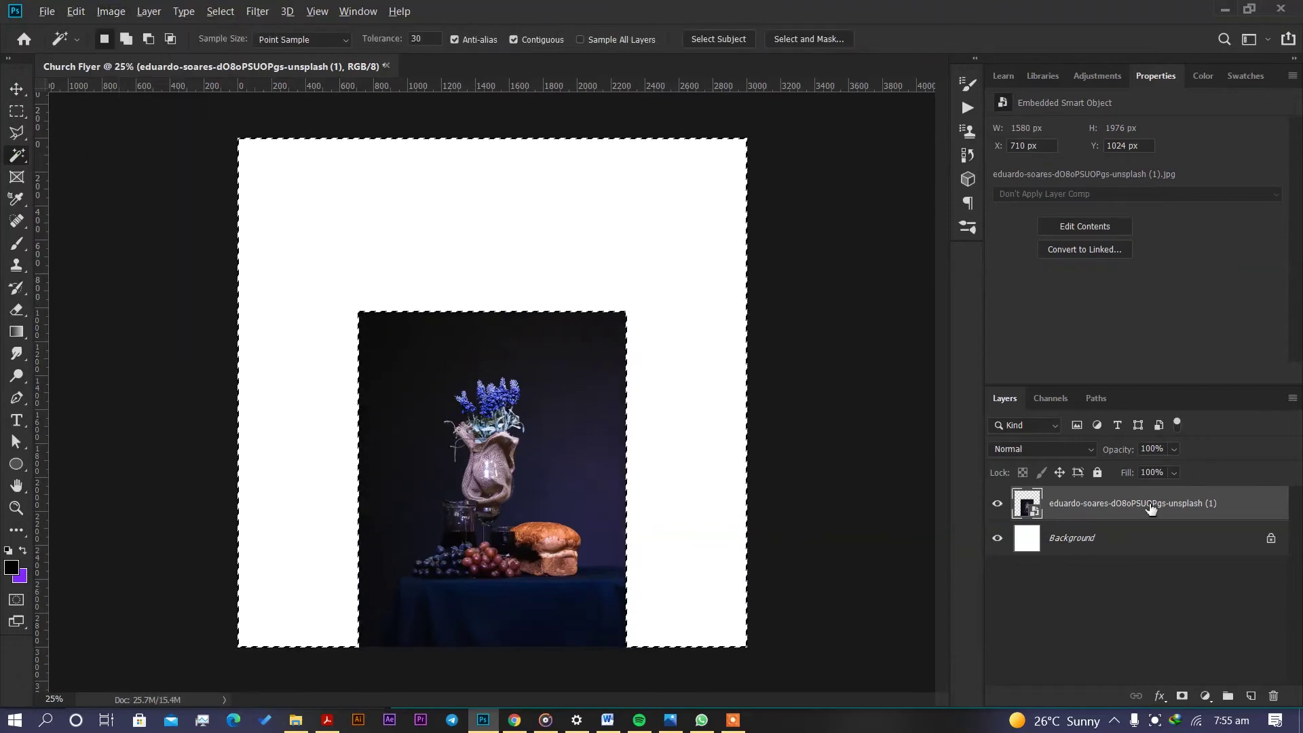
Duplicate the photo layer and rasterize the copy.
key("ctrl+j")
right_click(1151, 503)
left_click(963, 288)
left_click(75, 11)
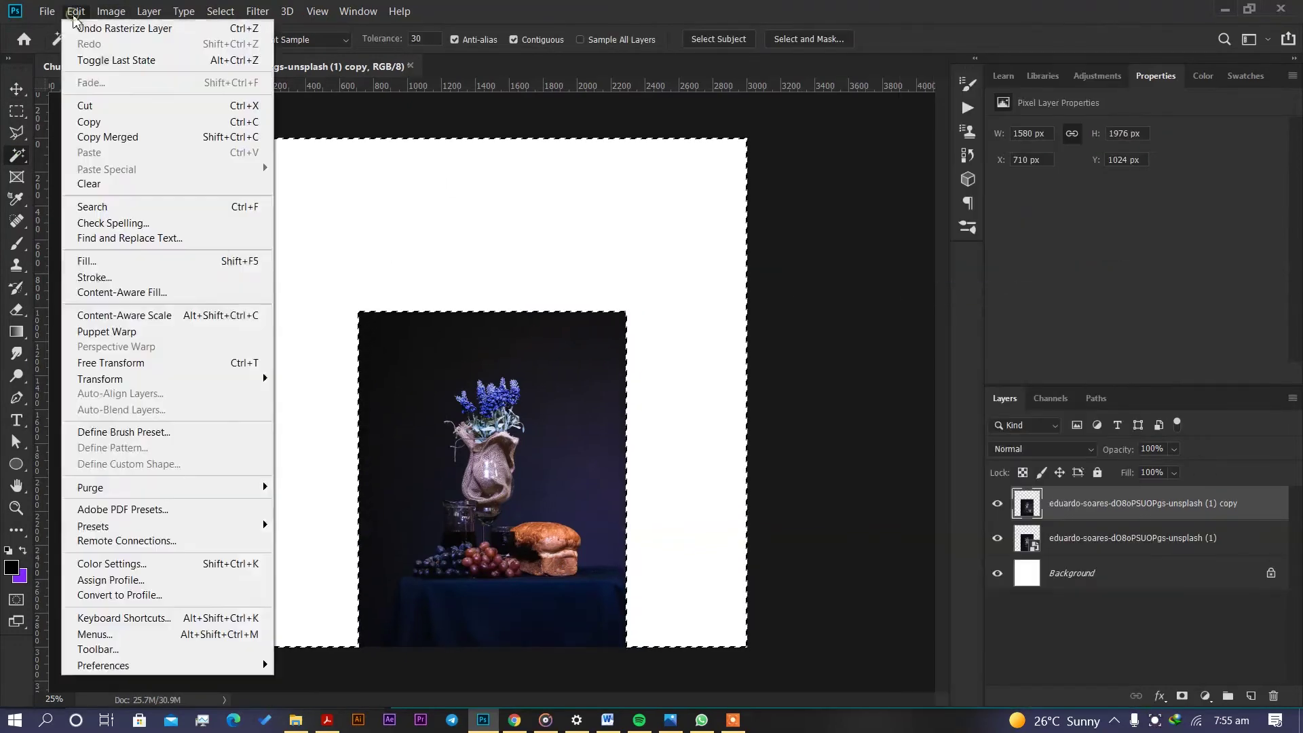
Content-aware fill the white area, excluding the flowers, bread and grapes from sampling.
left_click(160, 292)
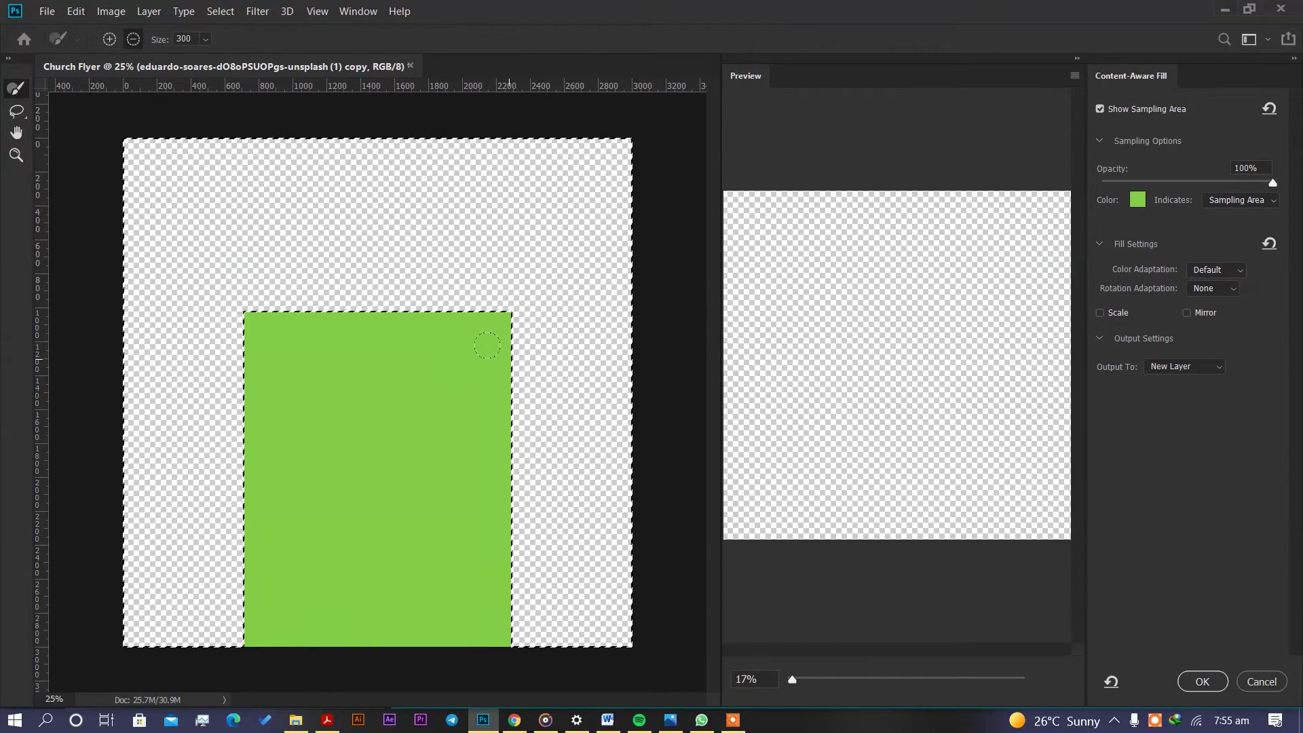
mouse_move(409, 631)
left_mouse_down()
mouse_move(390, 400)
mouse_move(319, 421)
mouse_move(325, 631)
mouse_move(366, 631)
left_mouse_up()
mouse_move(428, 536)
left_mouse_down()
mouse_move(485, 631)
mouse_move(262, 584)
left_mouse_up()
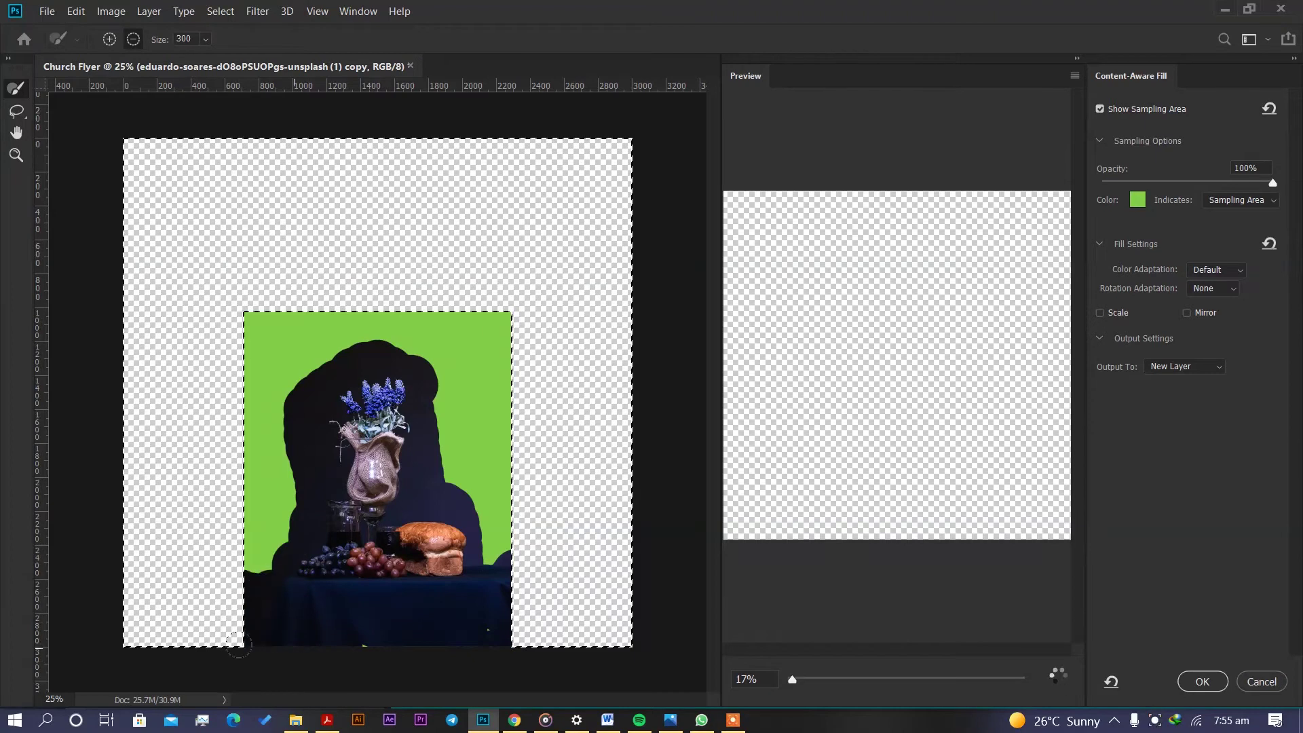
mouse_move(451, 468)
left_mouse_down()
mouse_move(427, 356)
mouse_move(305, 360)
left_mouse_up()
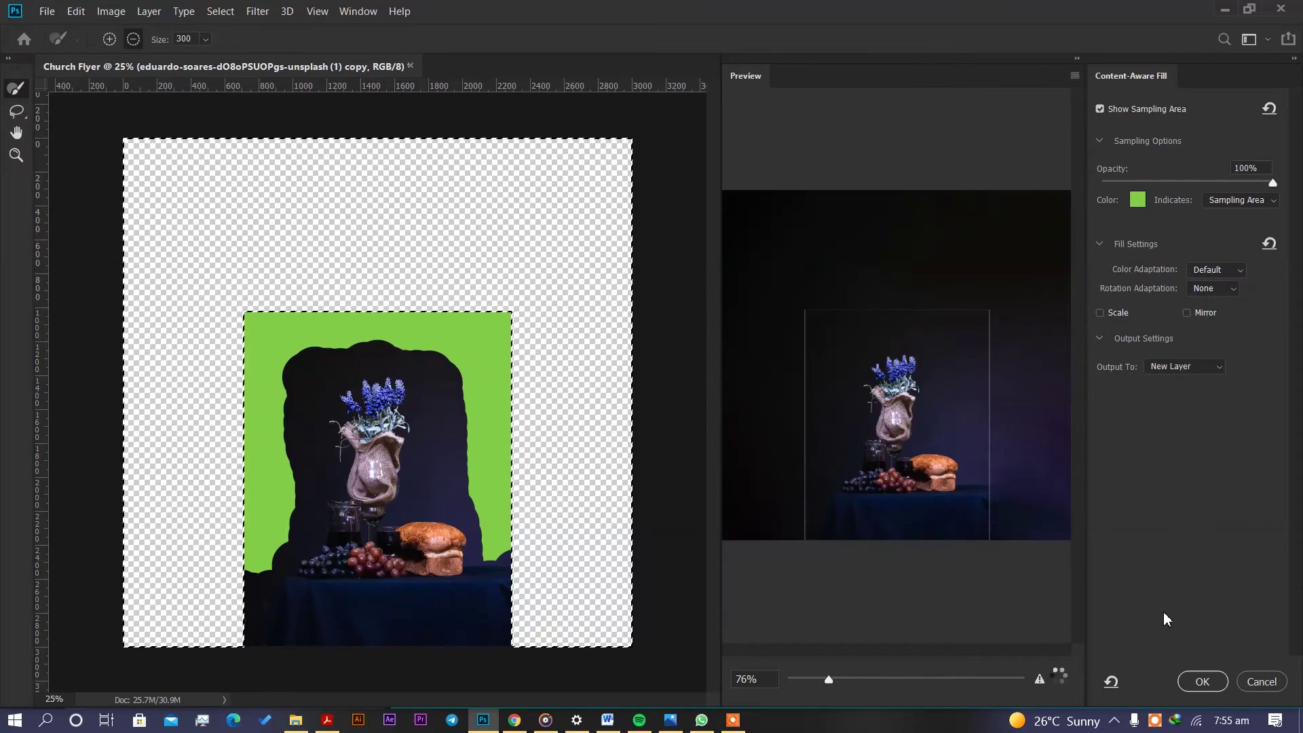
left_click(1206, 681)
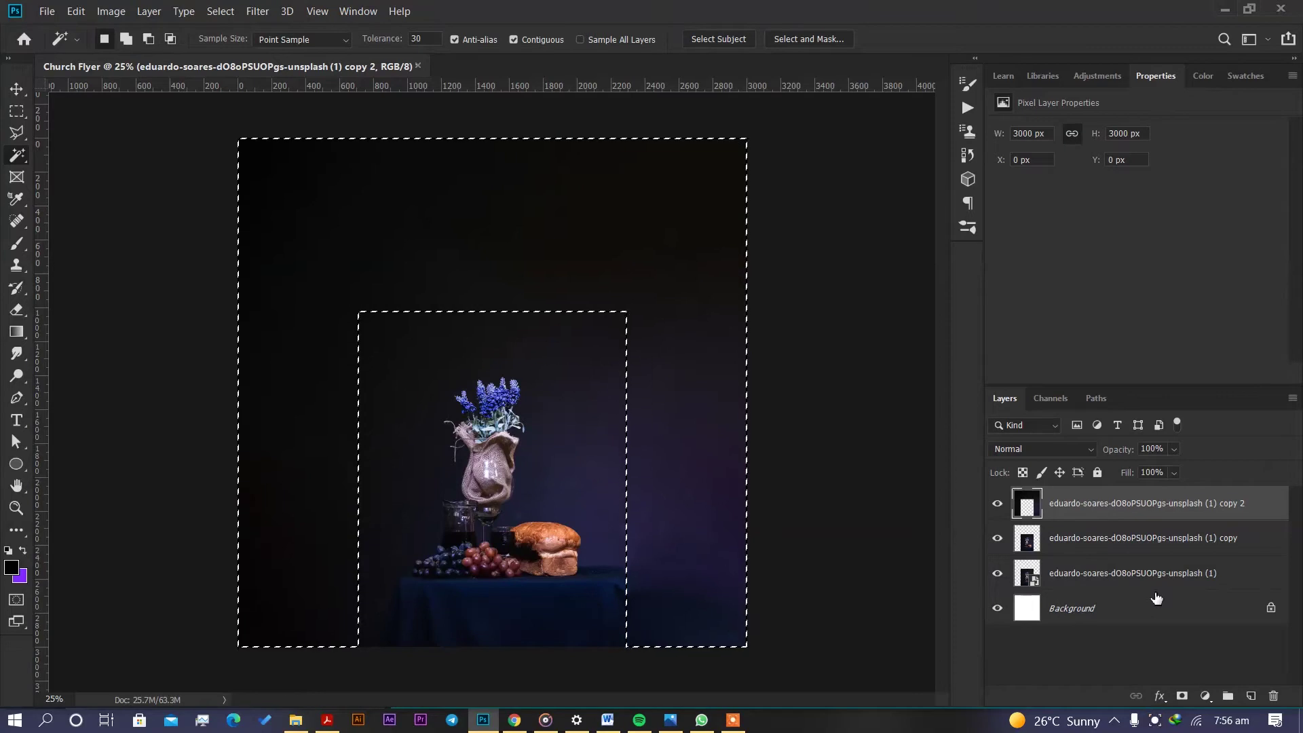
Duplicate the filled backdrop and photo copies and convert them into one smart object.
key("v")
left_click(116, 291)
key("m")
left_click(64, 140)
left_click(1119, 538)
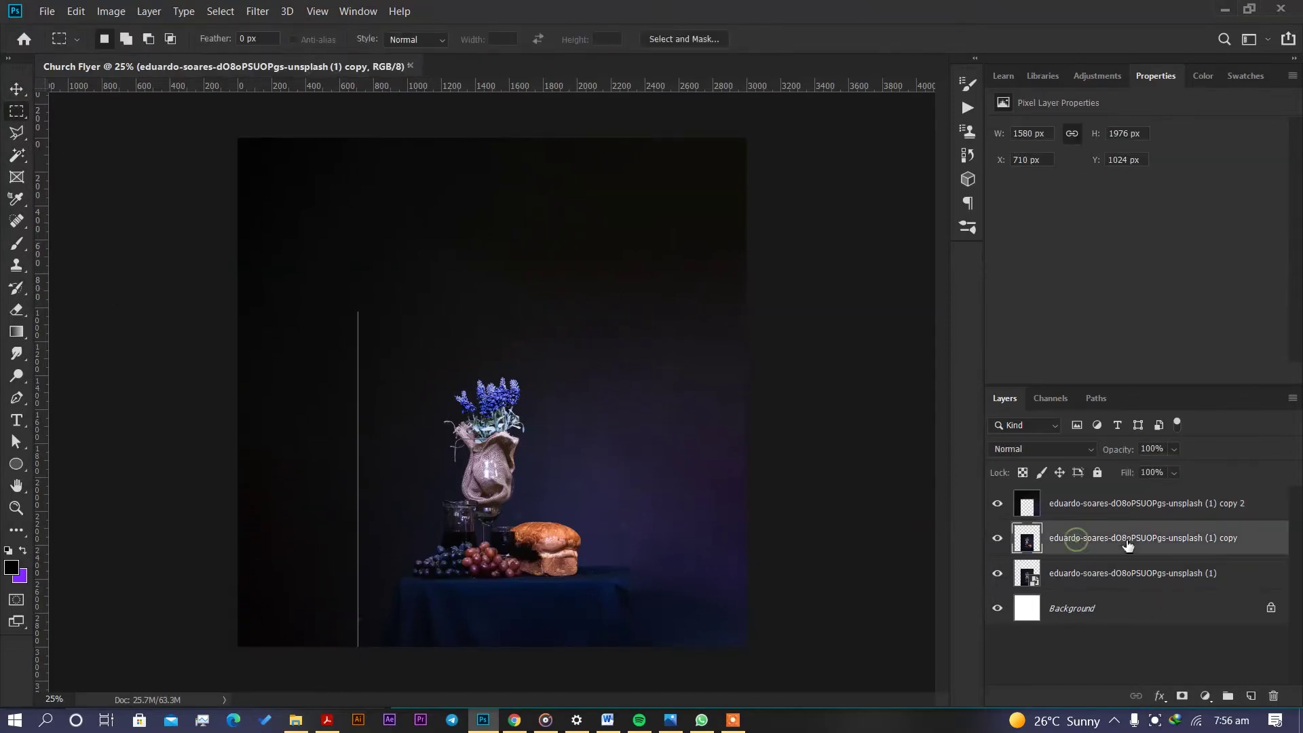
left_click(1119, 503, "shift")
key("ctrl+j")
right_click(1132, 519)
left_click(989, 228)
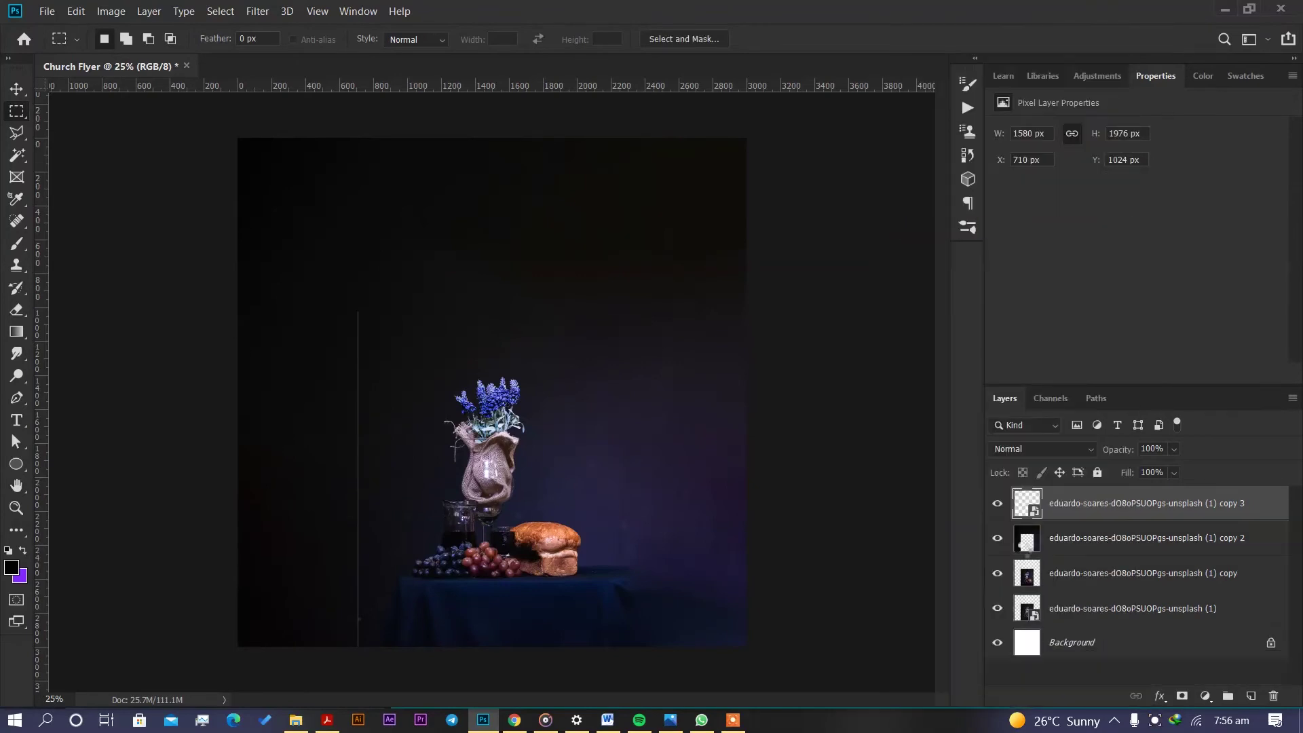
left_click(17, 93)
Move the combined photo right so it sits flush with the top.
left_click(142, 324)
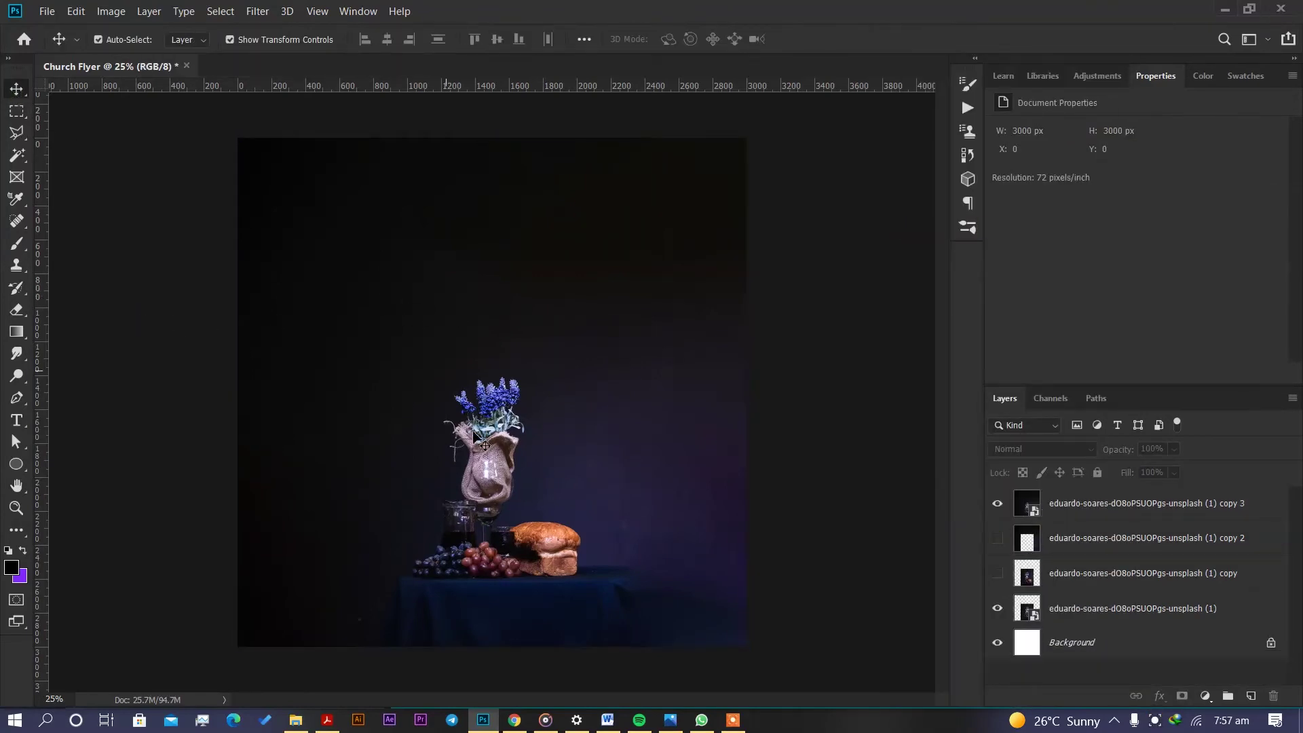
left_click_drag(475, 437, 584, 501)
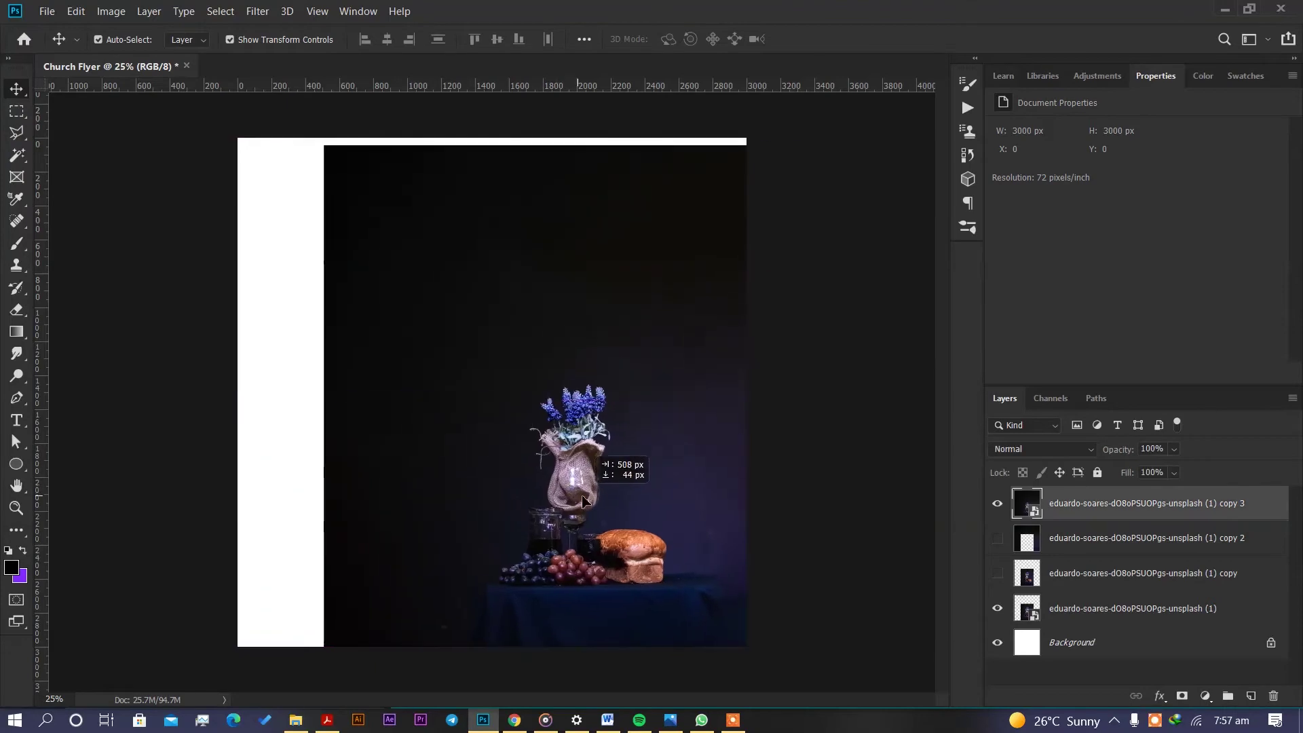
left_click_drag(584, 501, 601, 492)
left_click(91, 307)
Add a near-black (070505) Solid Color fill layer, sampled from the canvas, beneath the photo.
left_click(1148, 548)
left_click(1206, 698)
left_click(1194, 381)
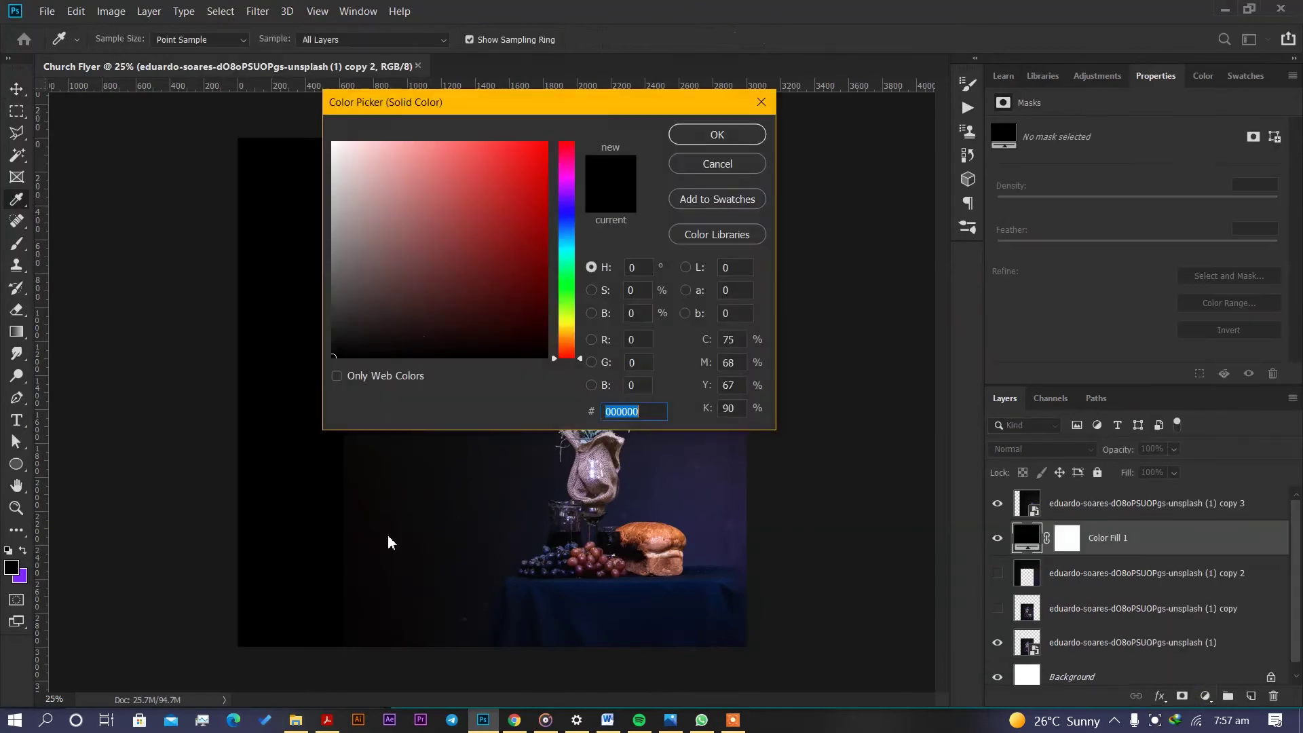
left_click(350, 501)
left_click_drag(355, 489, 360, 487)
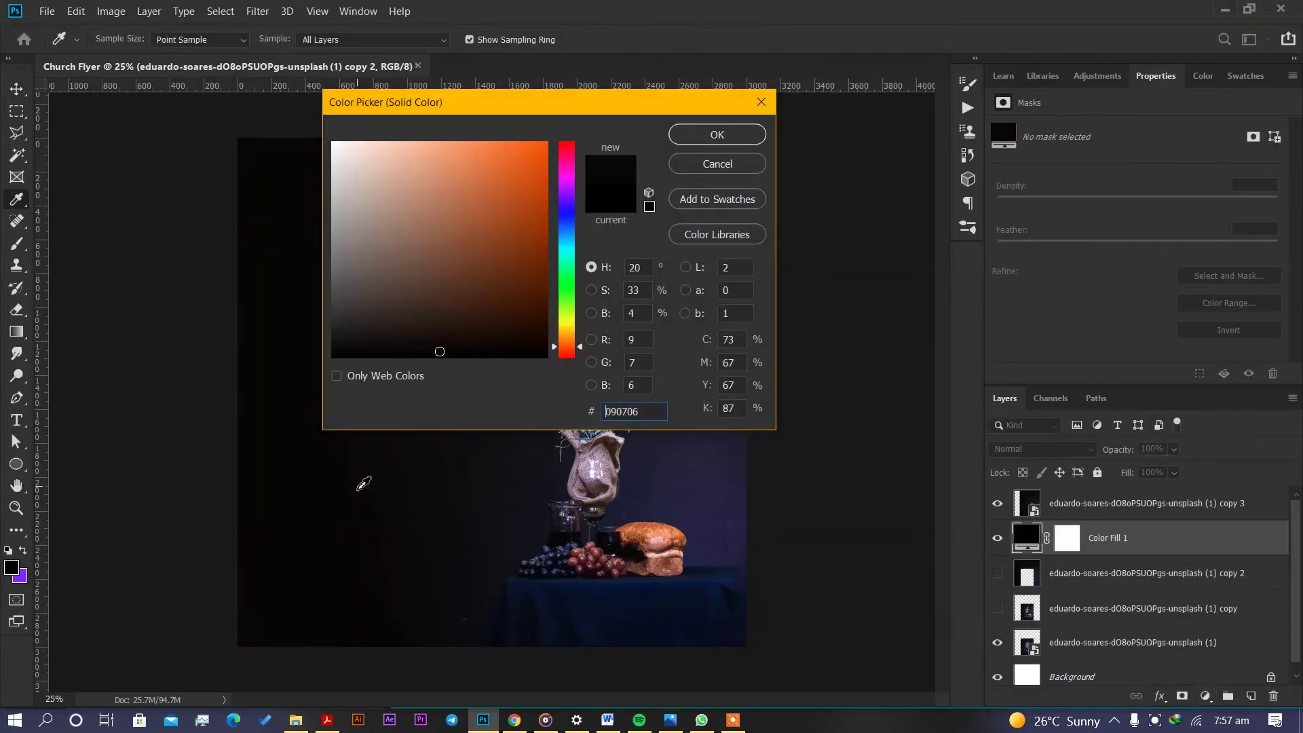
left_click(357, 488)
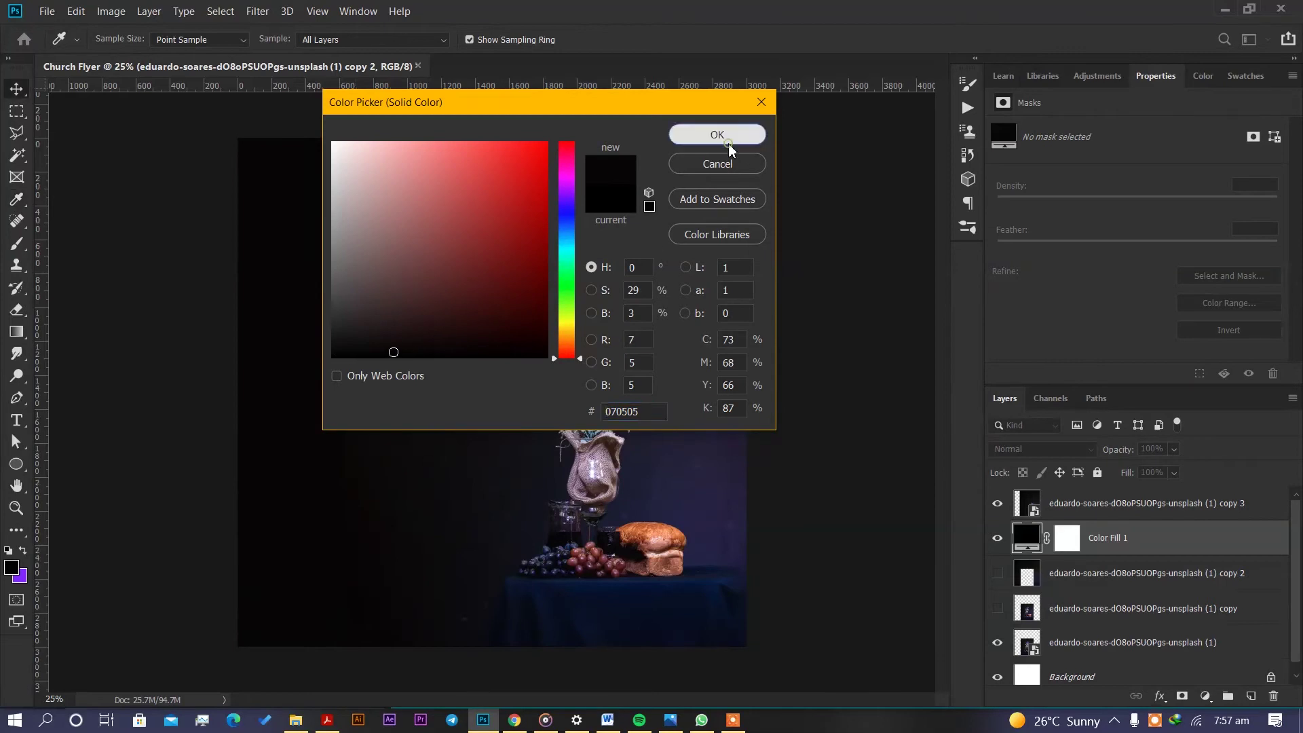
left_click(717, 134)
left_click(1167, 503)
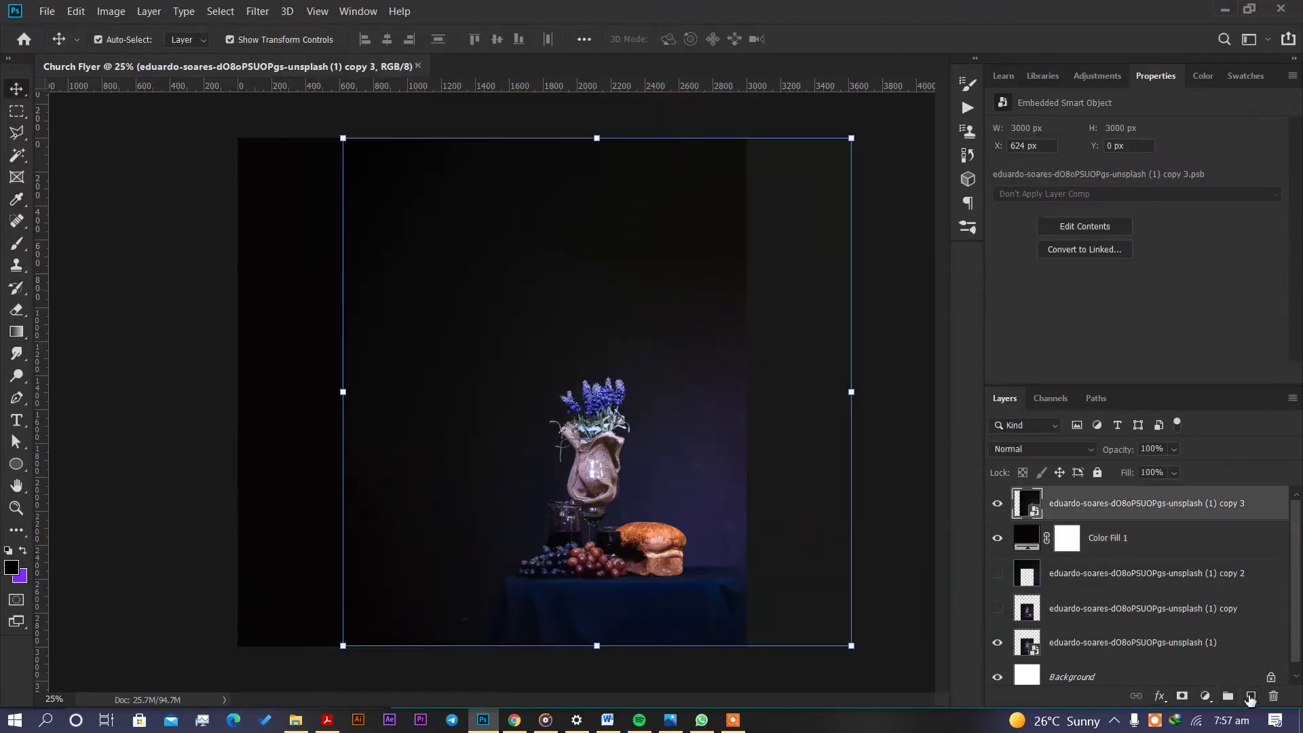
left_click(1250, 696)
Paint a dark brush stroke on the left to soften the photo's seam.
left_click(16, 243)
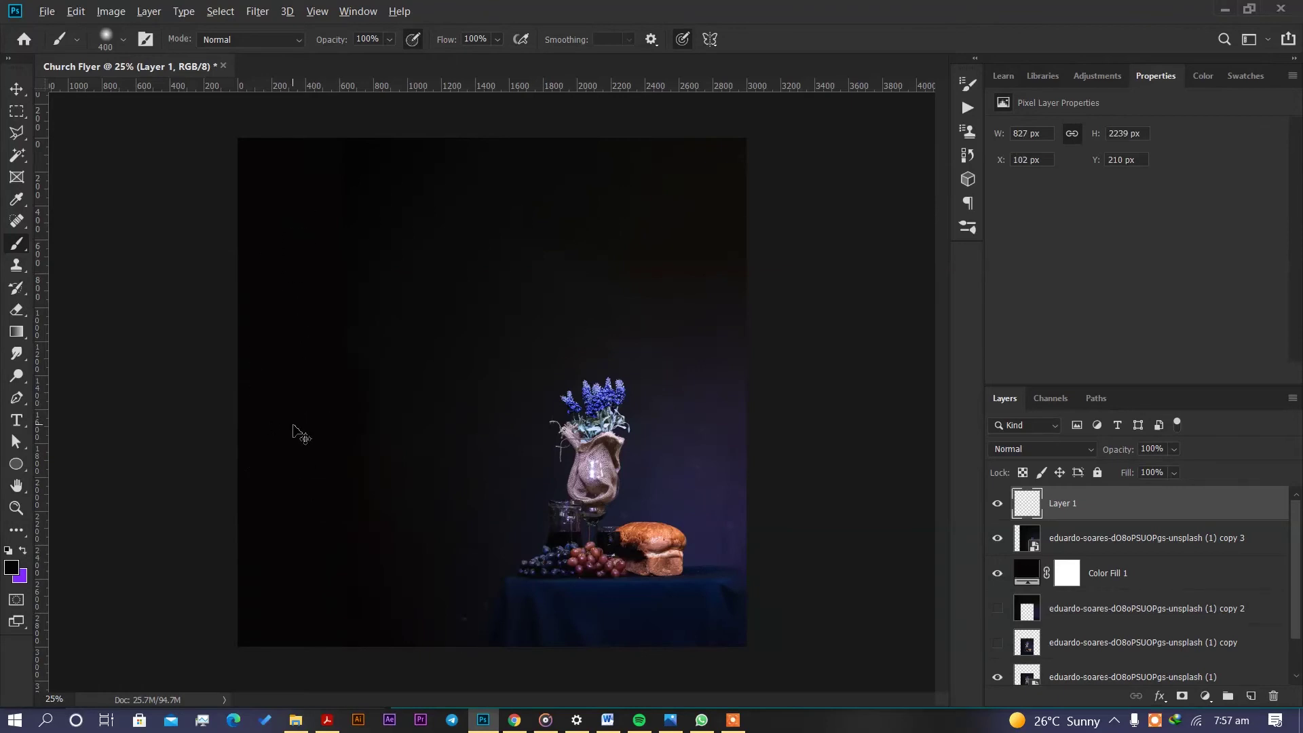
key("ctrl+z")
left_click_drag(330, 469, 294, 445)
Group Layer 1 through Color Fill 1 into Group 1 and lock it.
key("v")
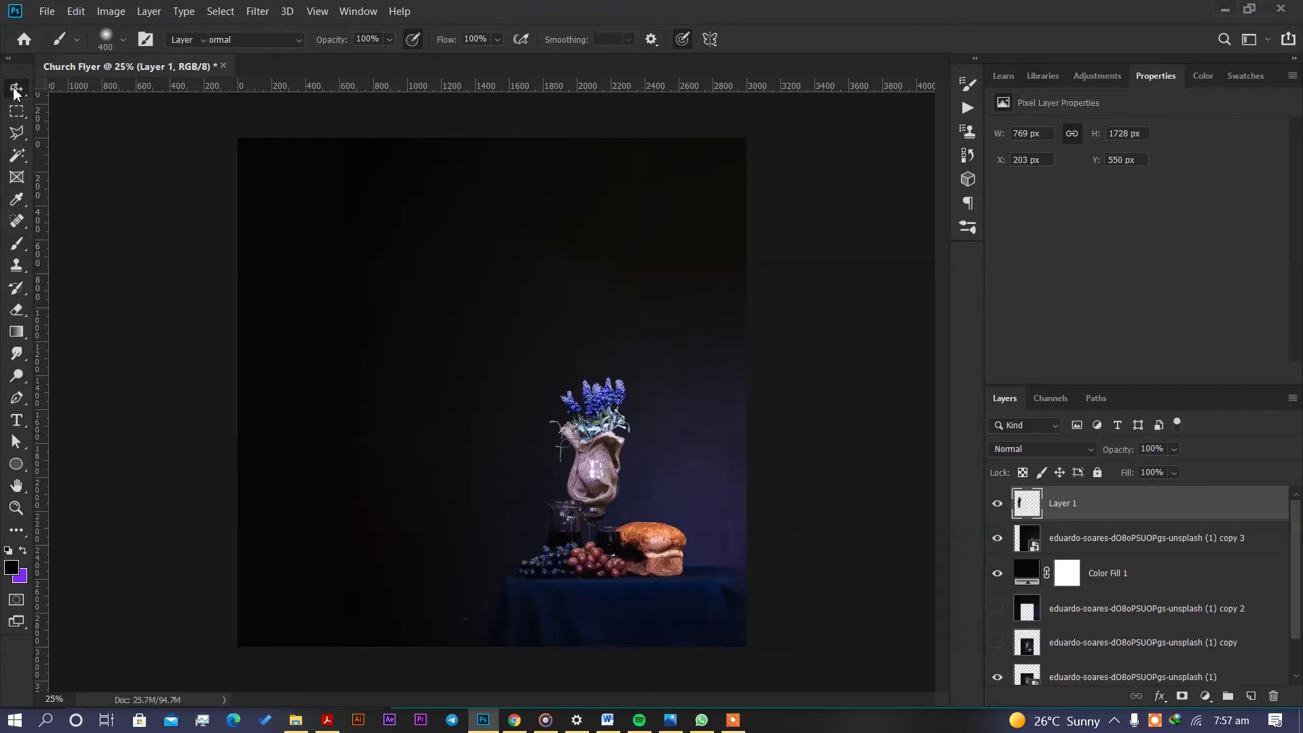
key("ctrl")
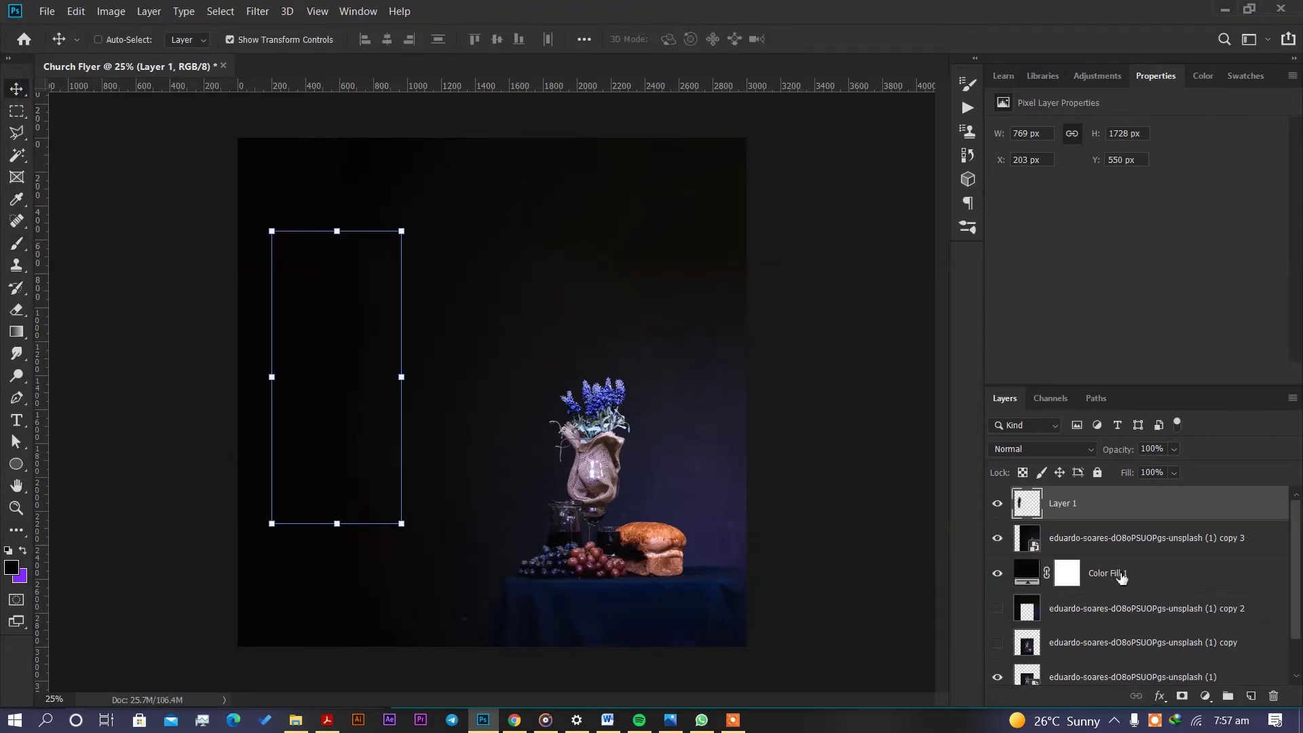
left_click(1123, 571, "shift")
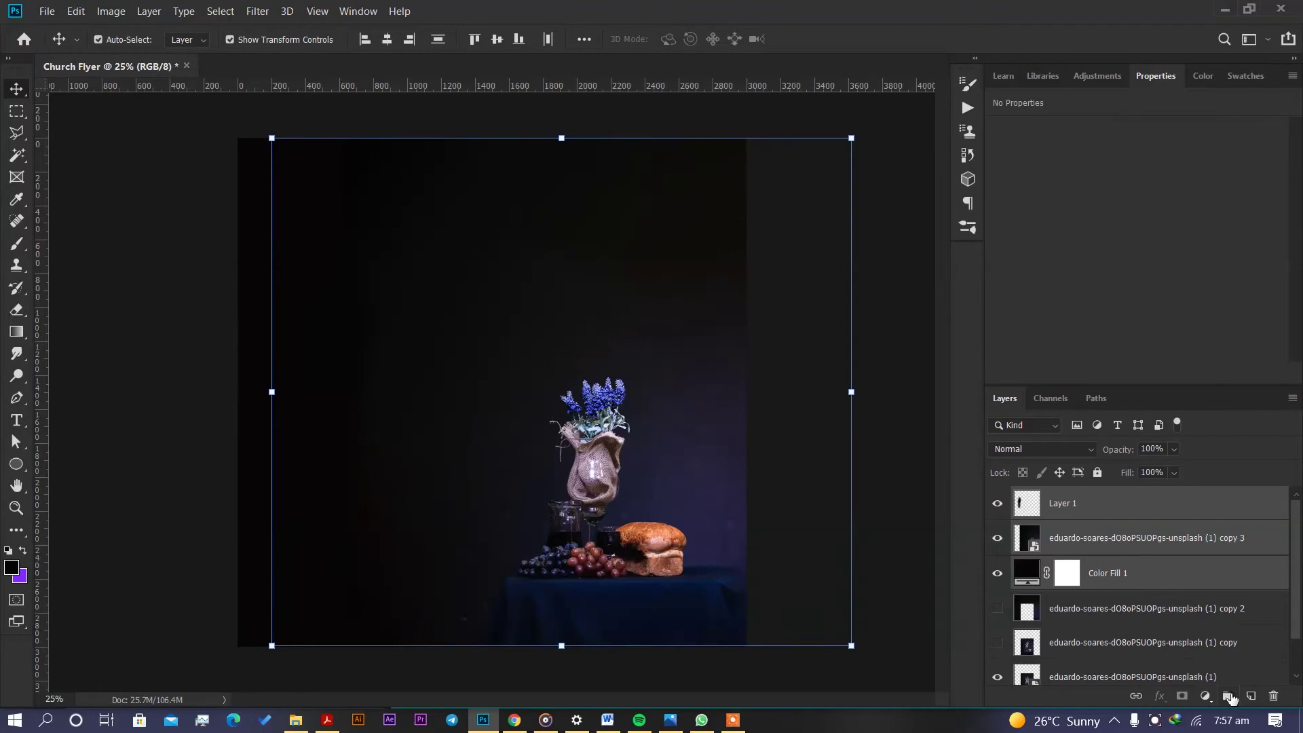
left_click(1228, 696)
left_click(1097, 473)
left_click(16, 420)
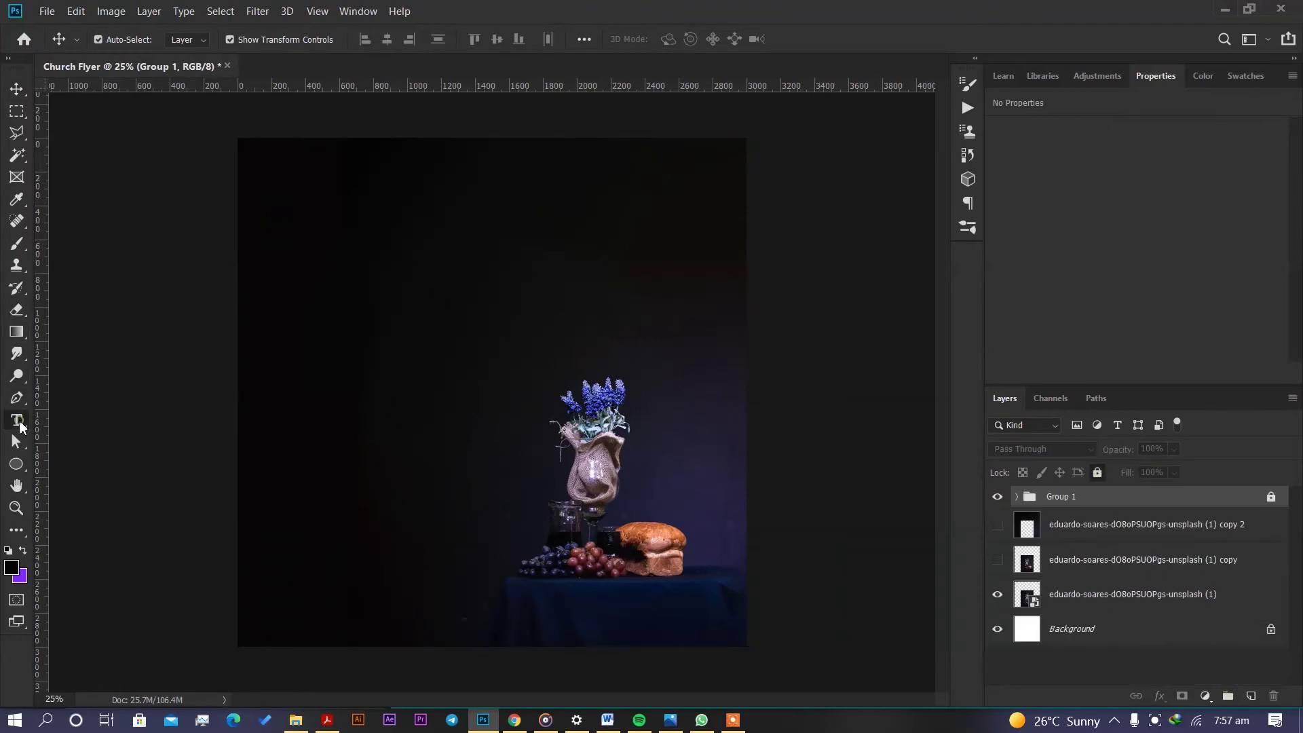
Type a white (#ffffff) COMMUNION headline enlarged to 685 pt.
left_click(345, 260)
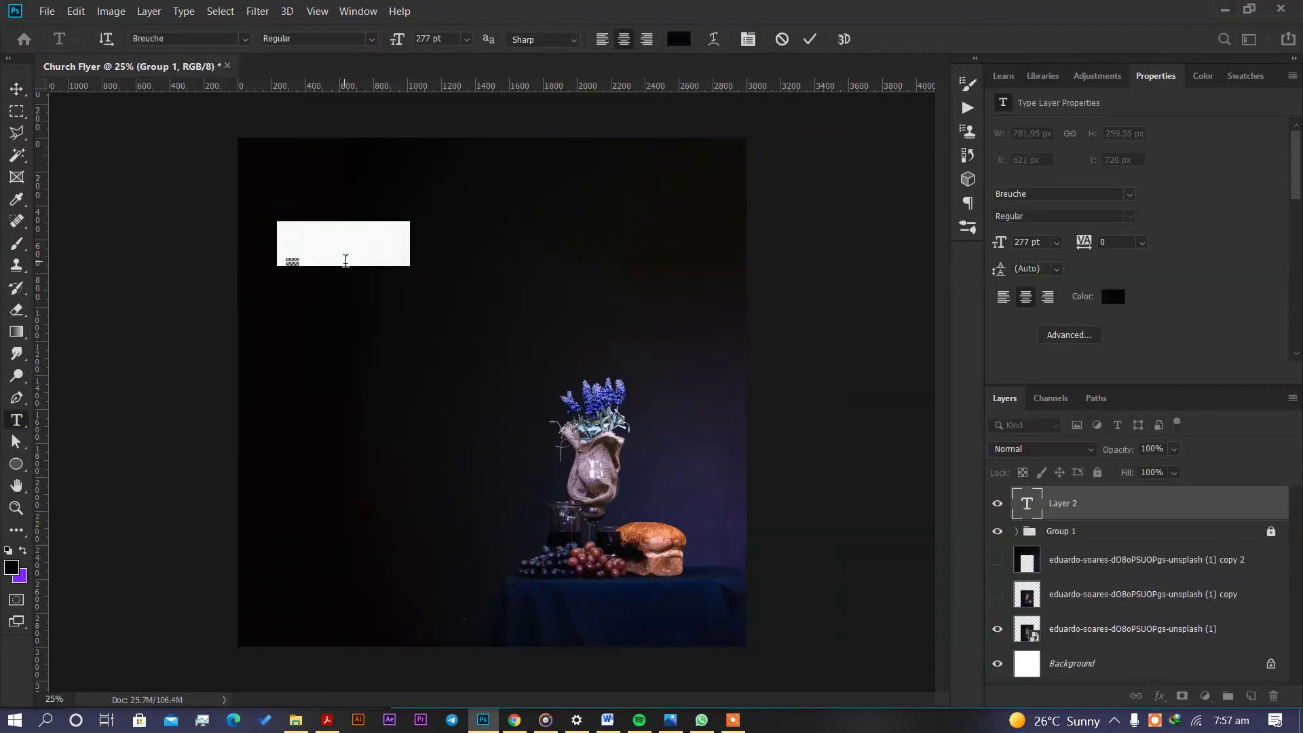
key("BackSpace")
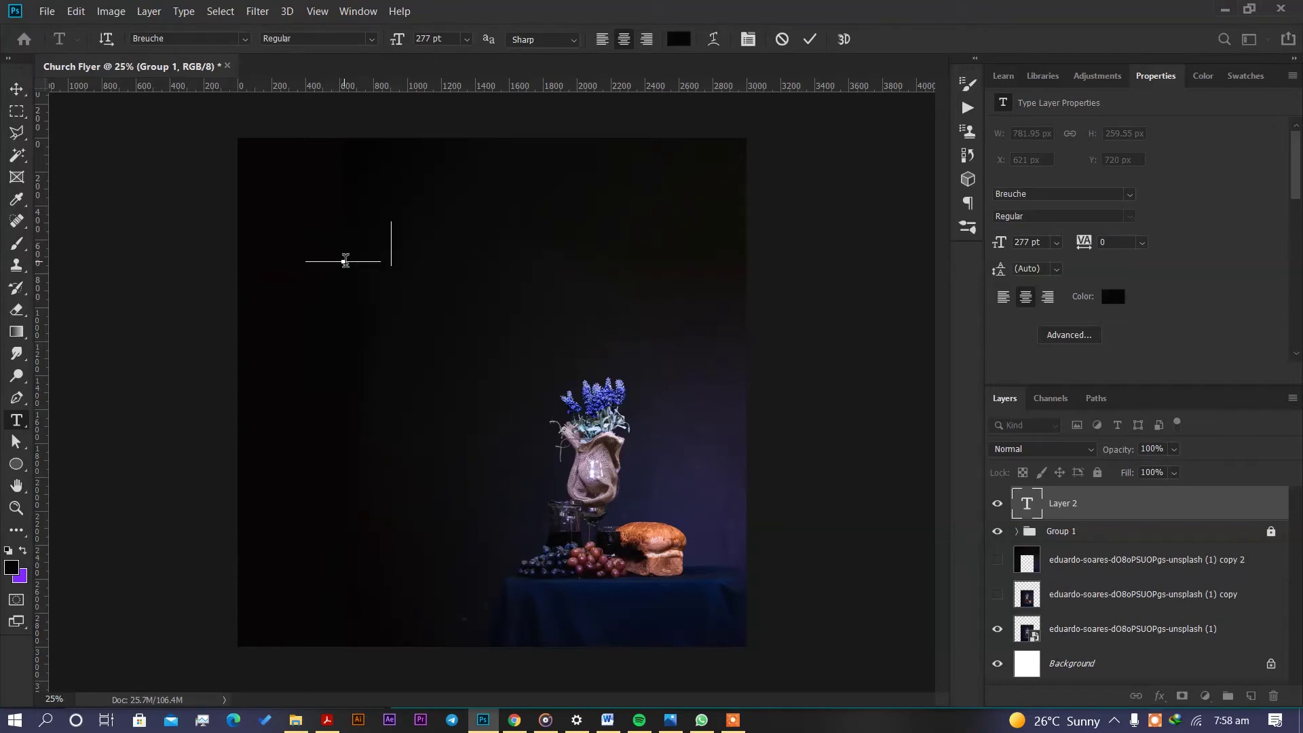
key("ctrl+a")
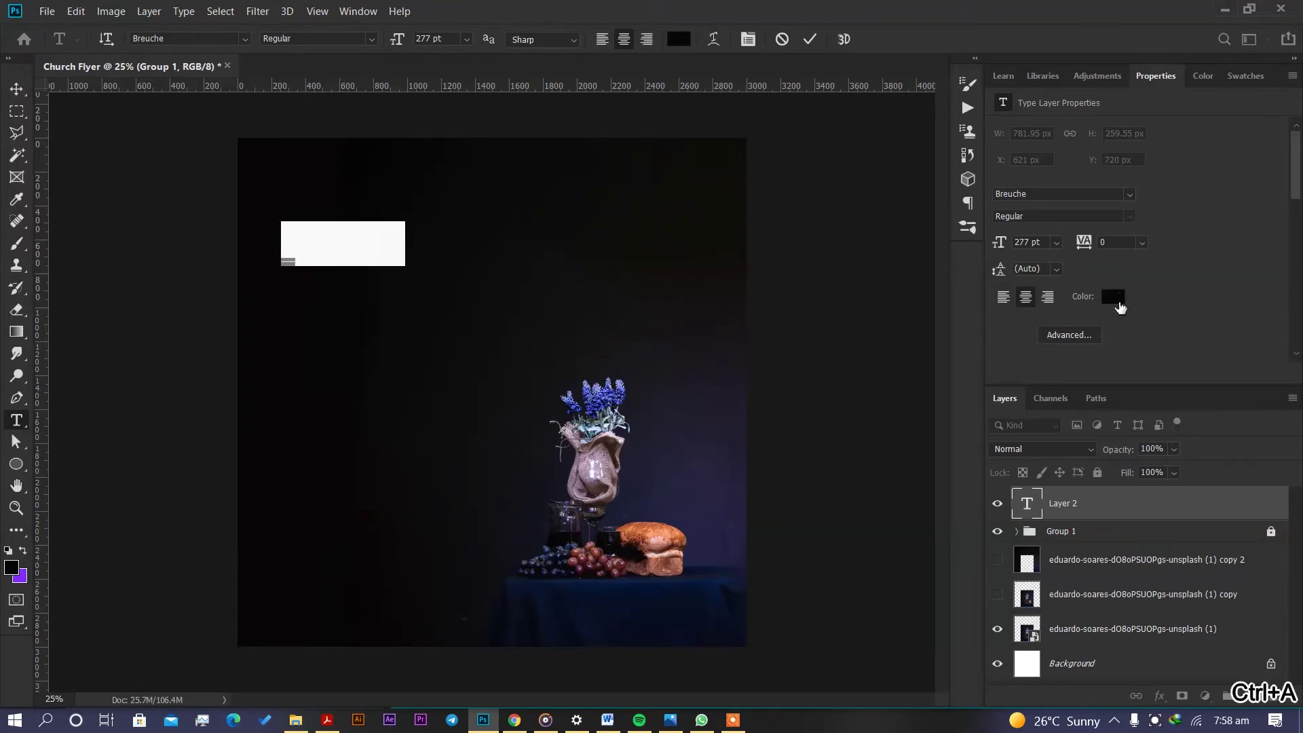
left_click(1113, 296)
type("ffffff")
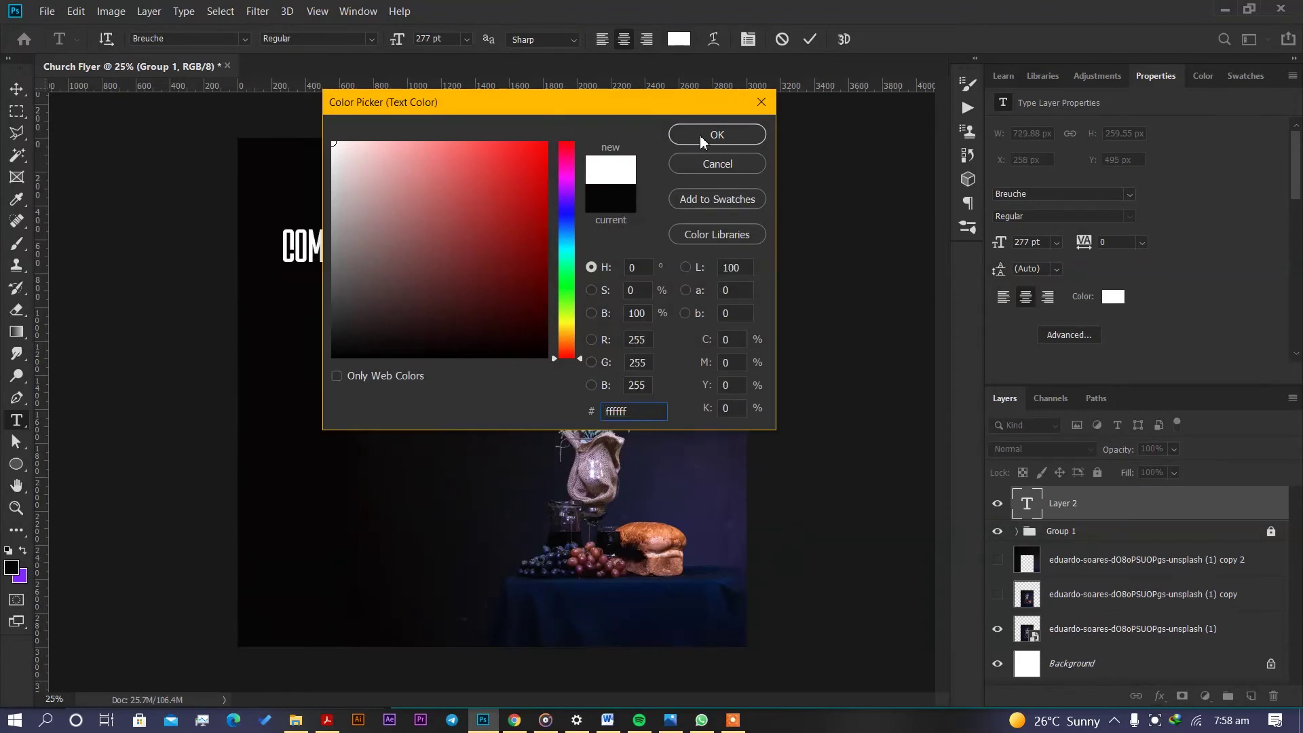
left_click(701, 136)
left_click(1048, 192)
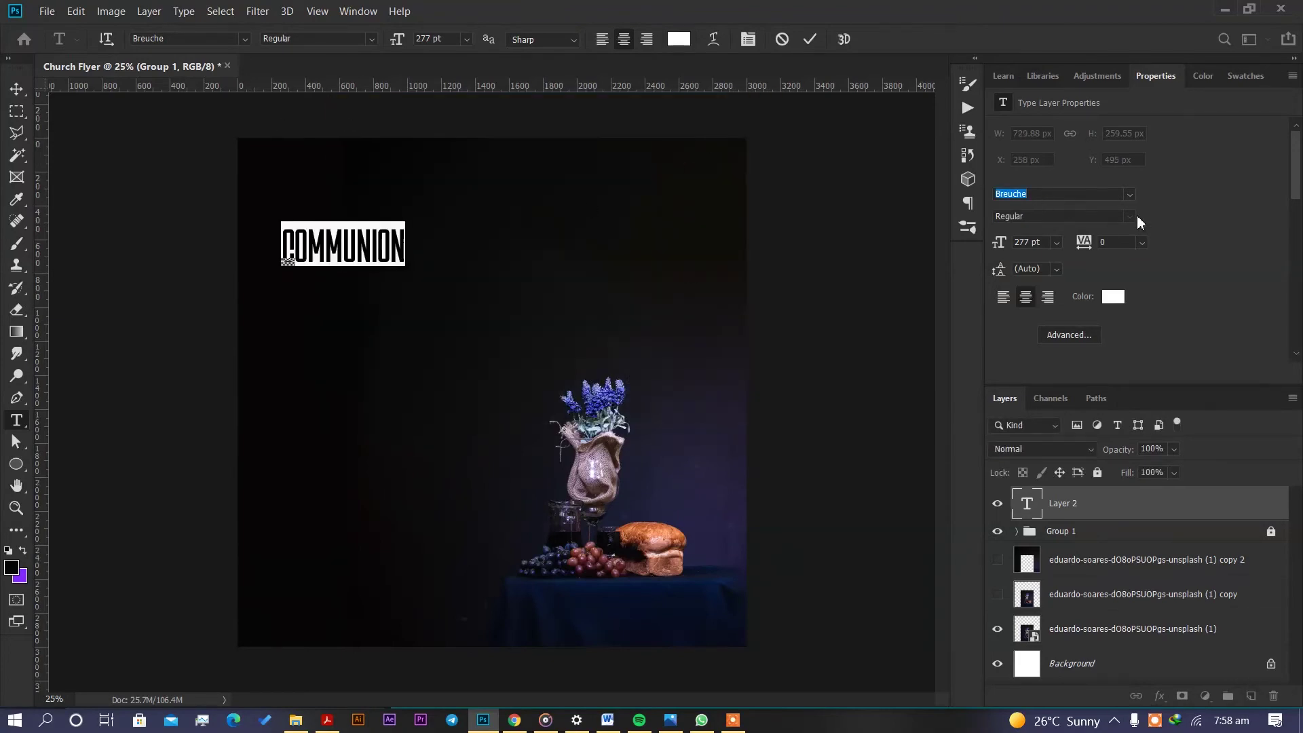
left_click_drag(405, 44, 475, 44)
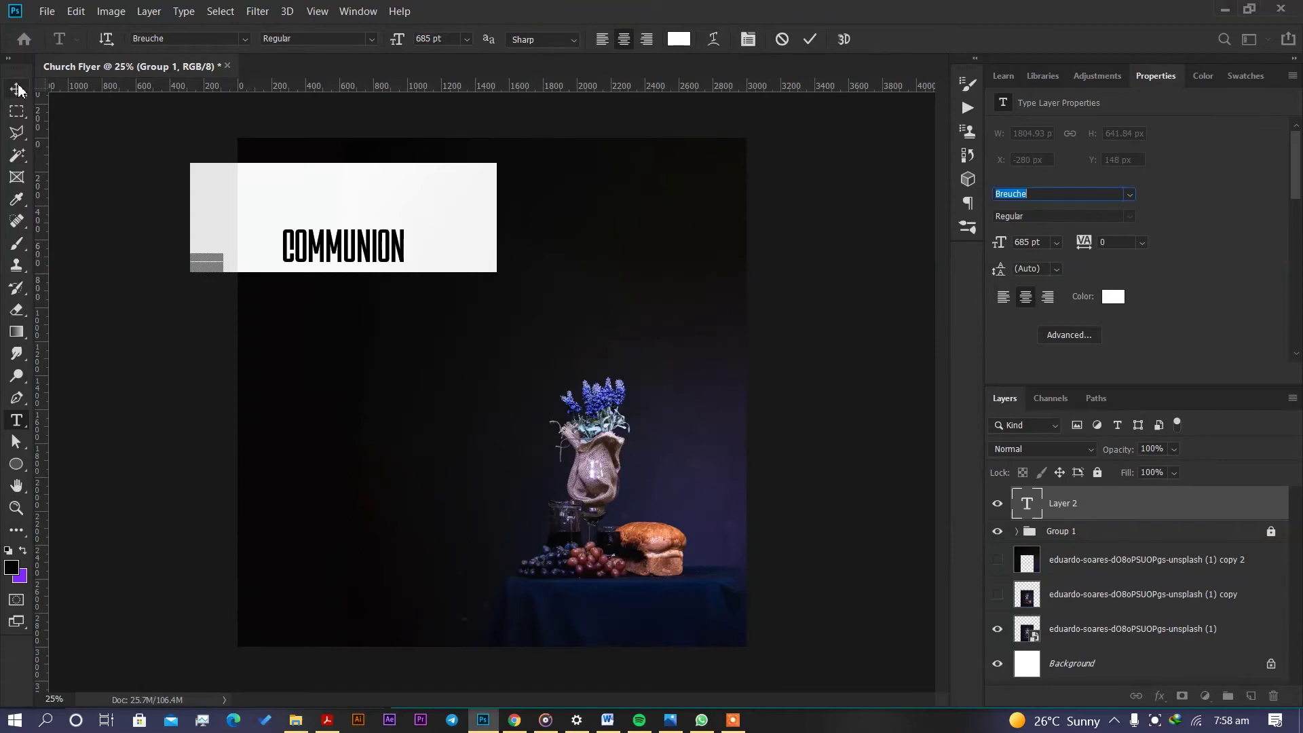
key("ctrl+Return")
Scale COMMUNION to about 74% and position it in the flyer's upper middle.
key("v")
mouse_move(388, 240)
left_mouse_down()
mouse_move(601, 263)
mouse_move(553, 280)
left_mouse_up()
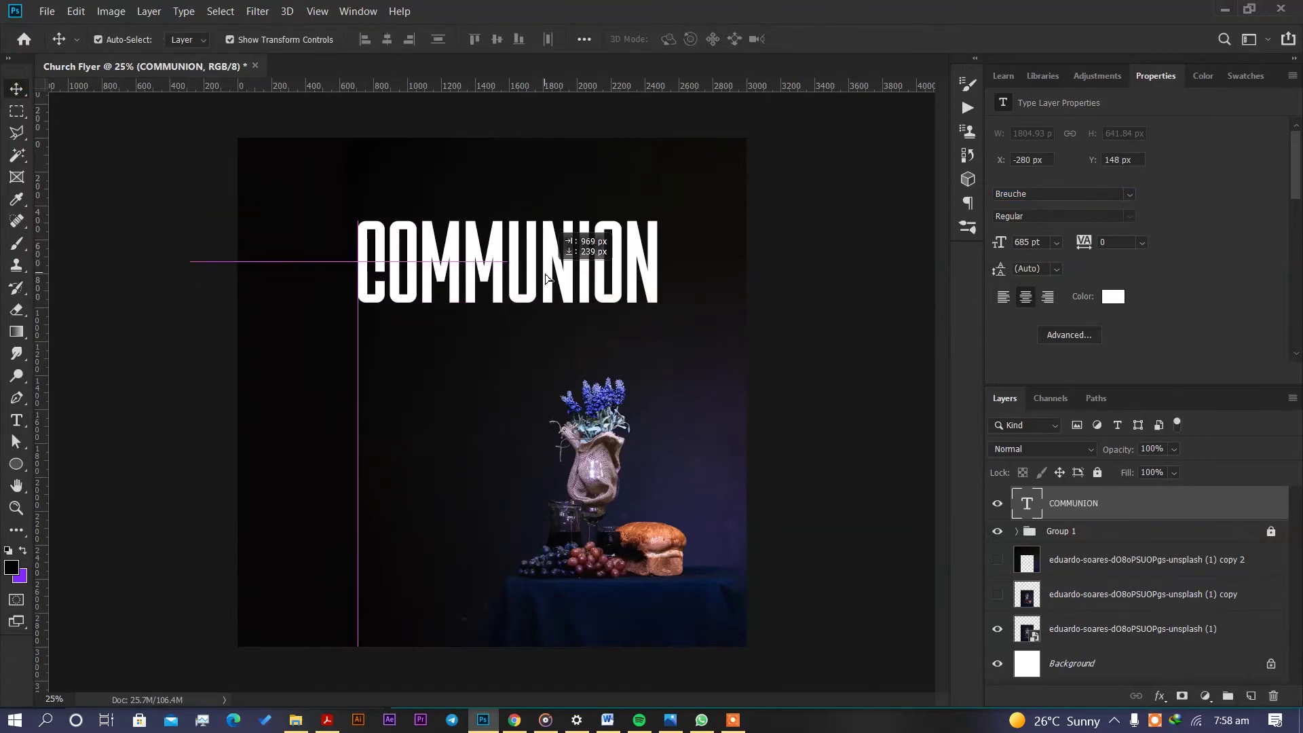
key("ctrl+t")
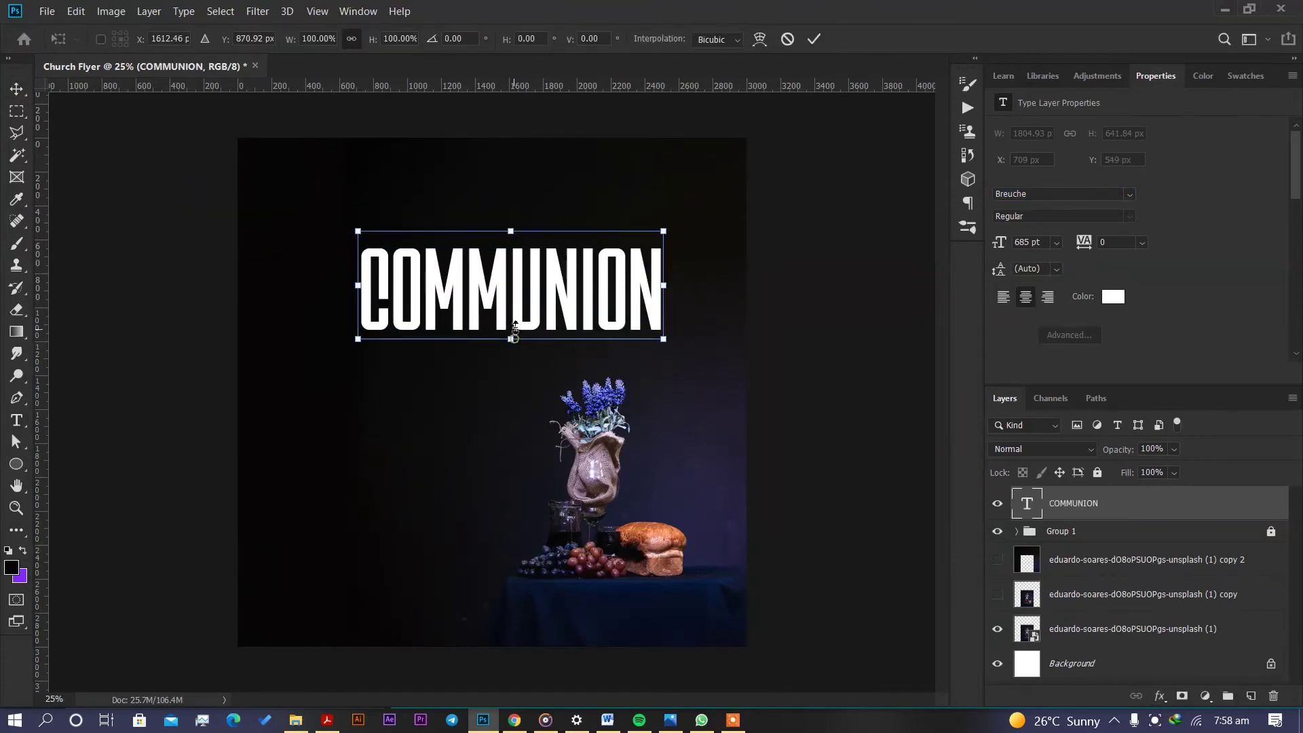
left_click_drag(510, 339, 510, 310)
left_click_drag(582, 271, 512, 275)
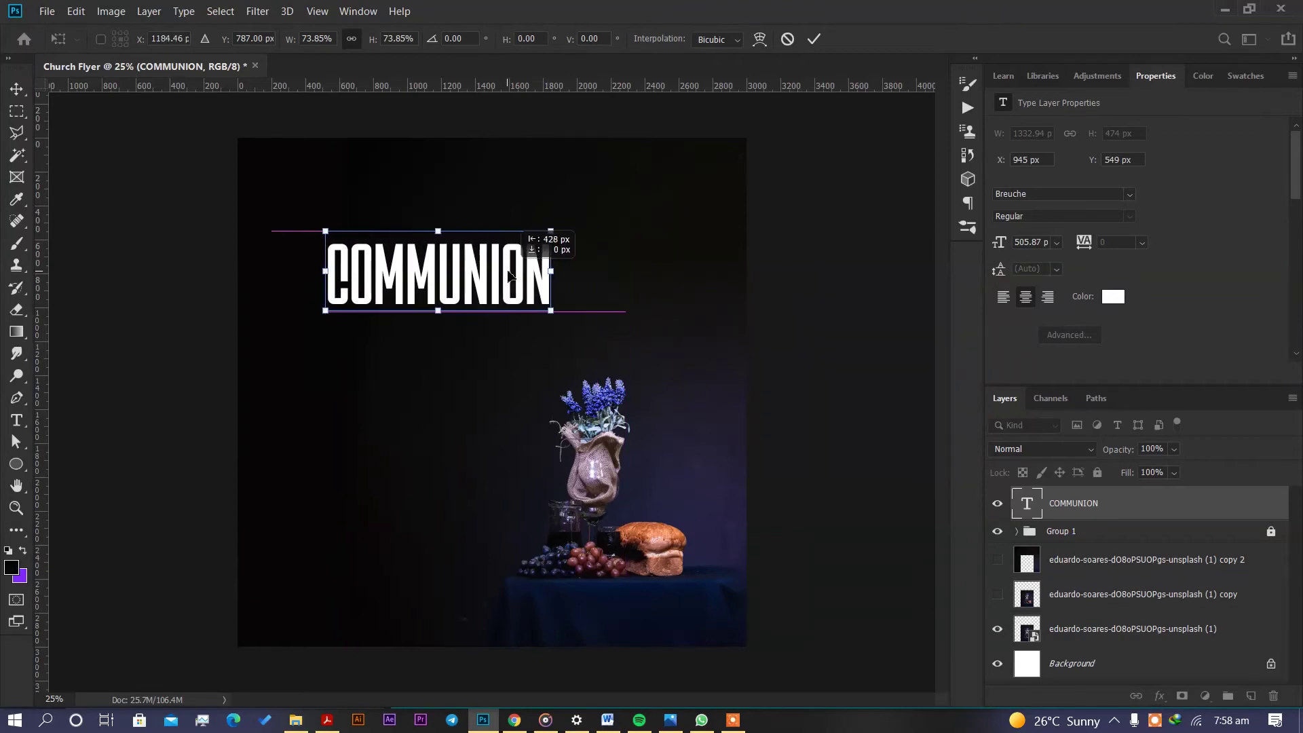
left_click_drag(512, 274, 533, 353)
key("Return")
Retype the duplicate headline as a smaller SUNDAY SERVICE placed under COMMUNION.
double_click(464, 347)
key("ctrl+a")
type("S")
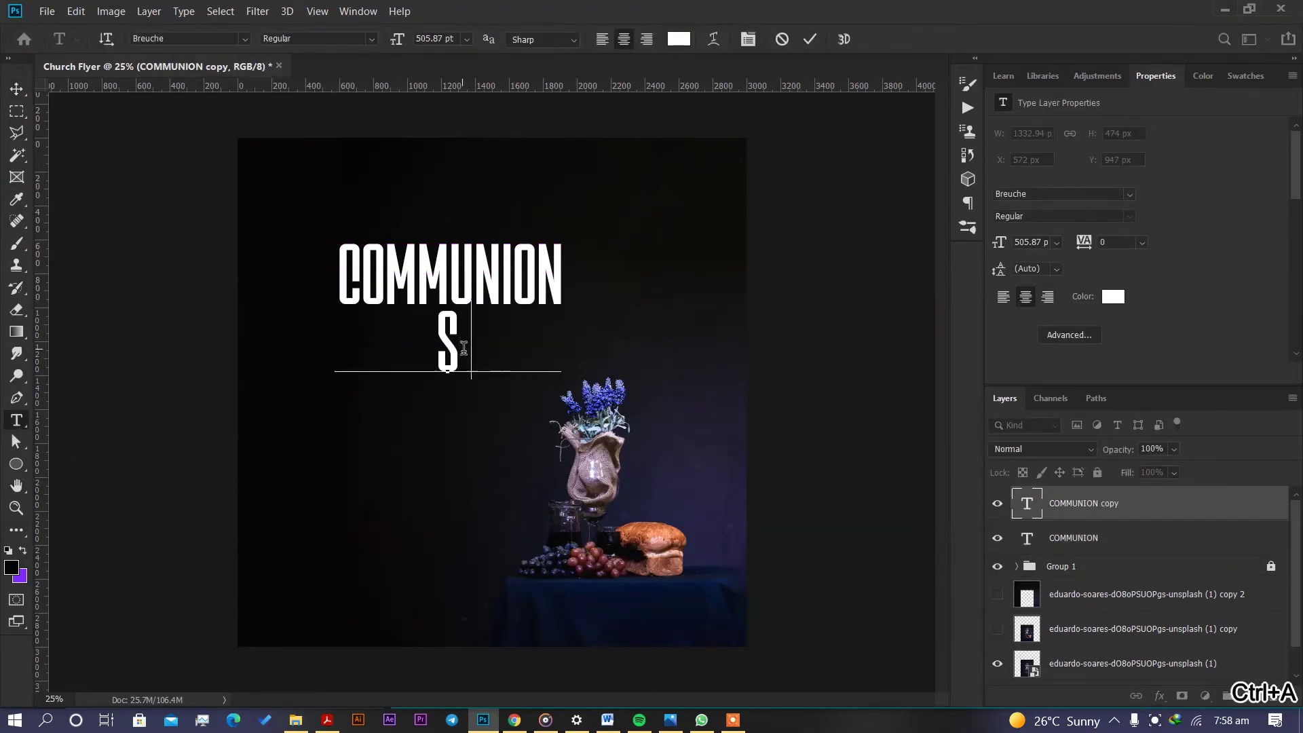
type("UNDAY SERVICE")
key("ctrl+a")
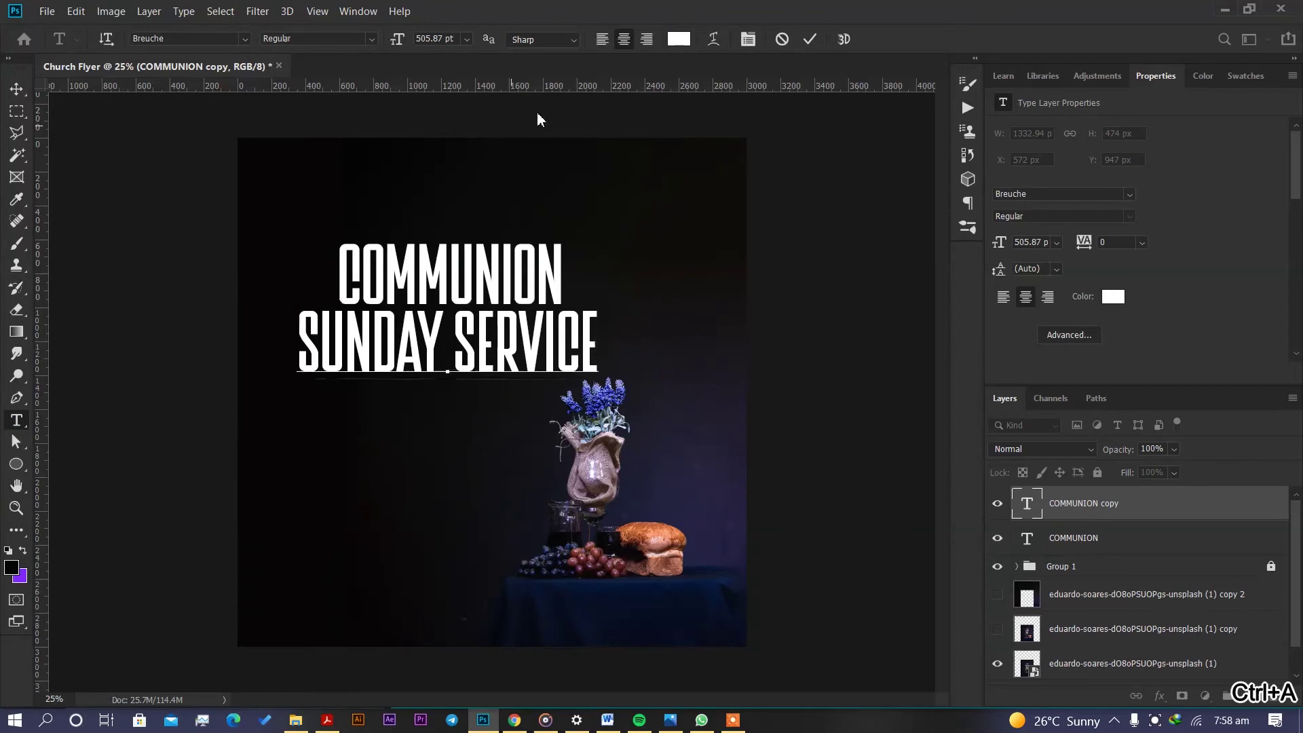
left_click_drag(972, 241, 938, 249)
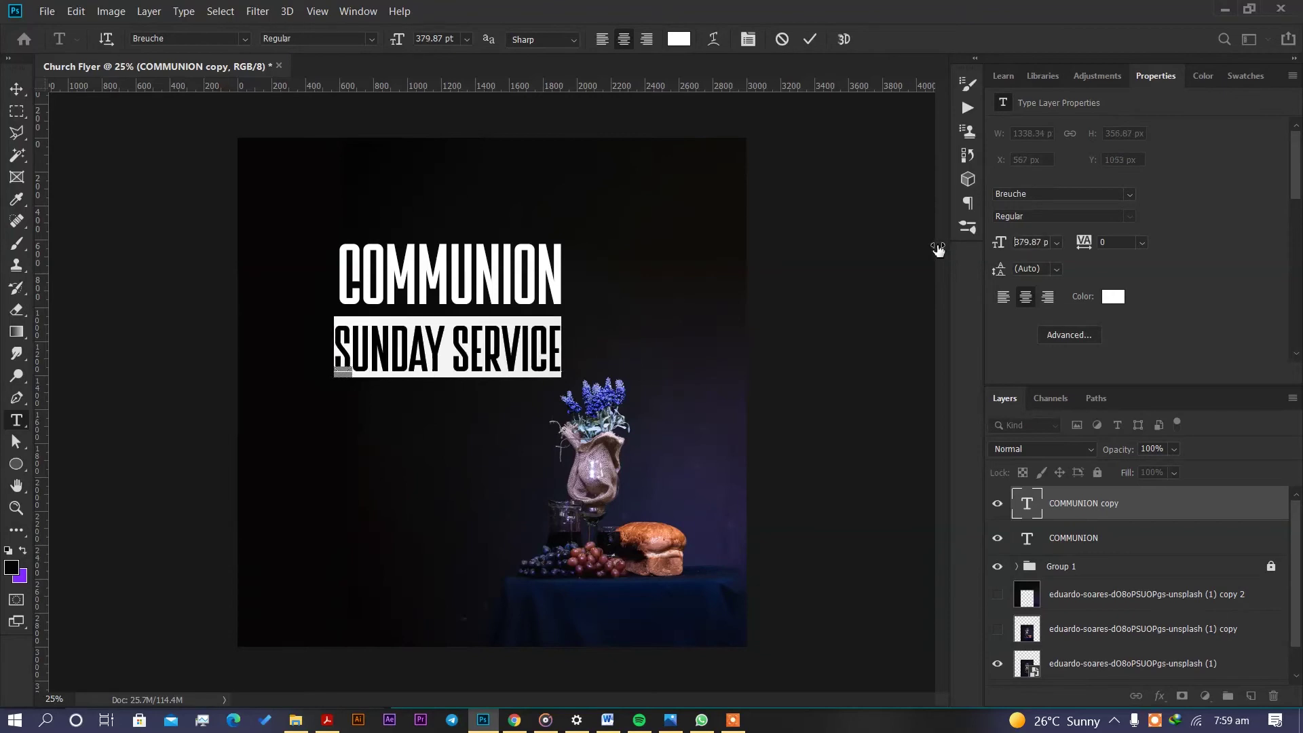
left_click(812, 39)
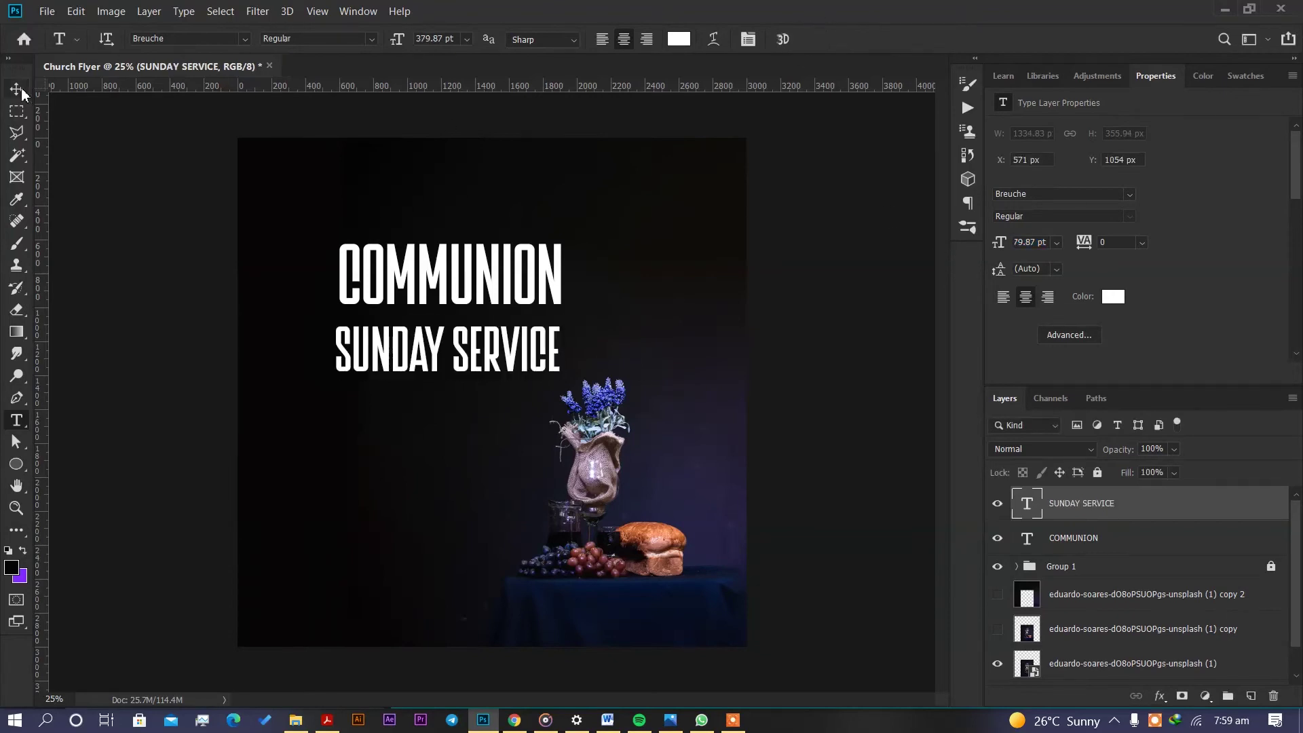
key("v")
left_click_drag(475, 354, 477, 347)
Colour SUNDAY SERVICE a soft periwinkle blue sampled from the flyer.
left_click(1113, 297)
left_click_drag(615, 88, 270, 185)
left_click(630, 391)
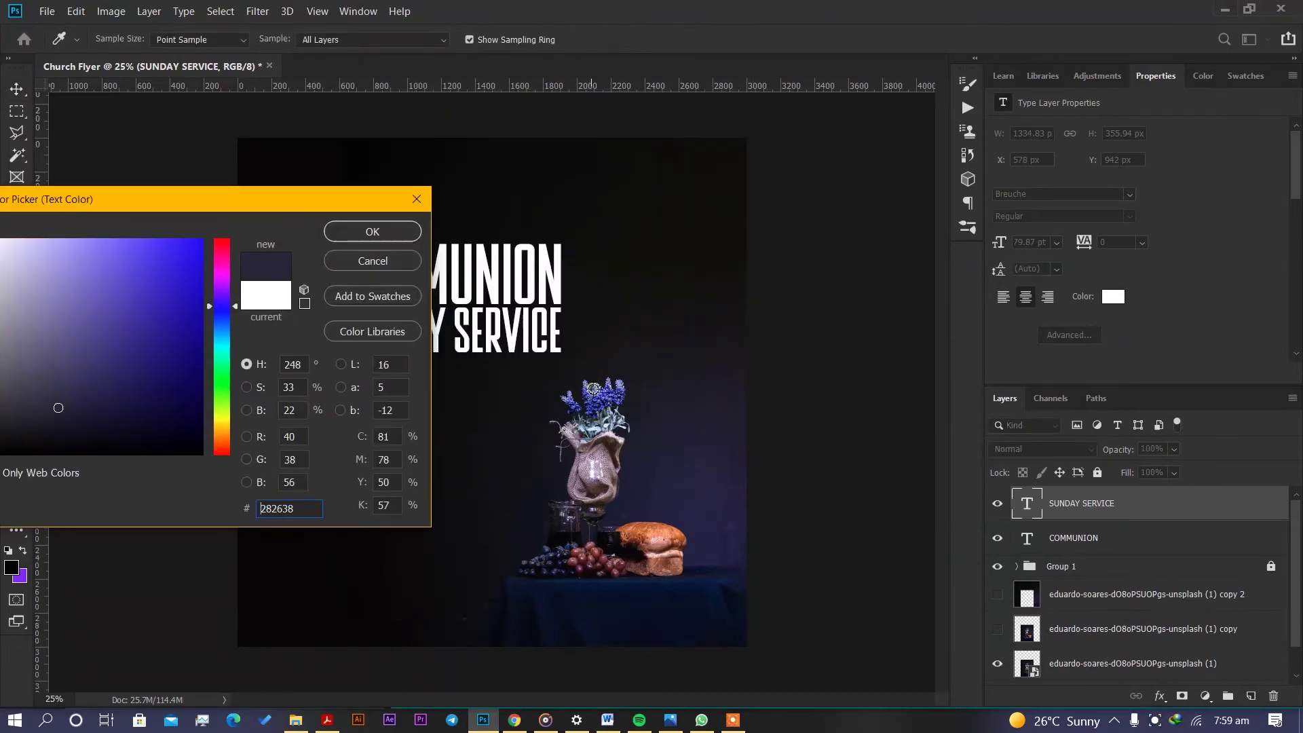
mouse_move(594, 392)
left_mouse_down()
mouse_move(571, 407)
mouse_move(590, 397)
left_mouse_up()
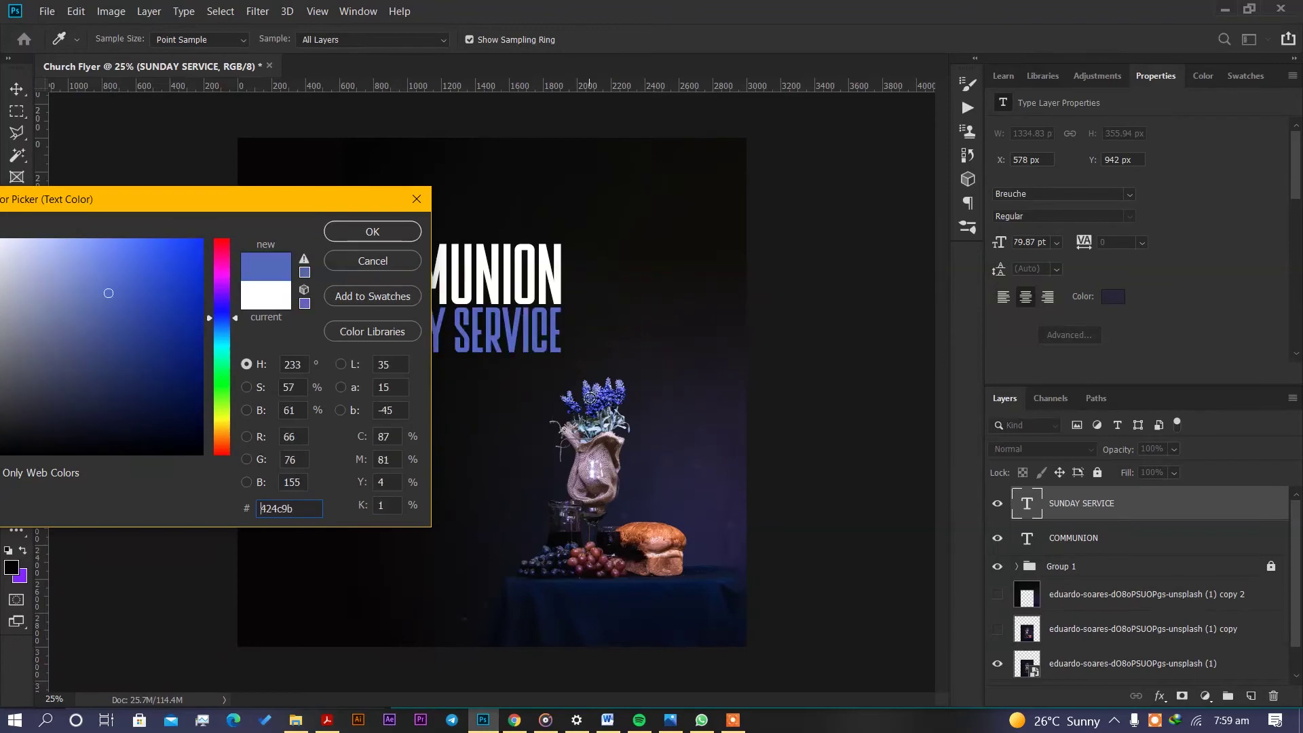
left_click(359, 246)
scroll(838, 296, "down", 3)
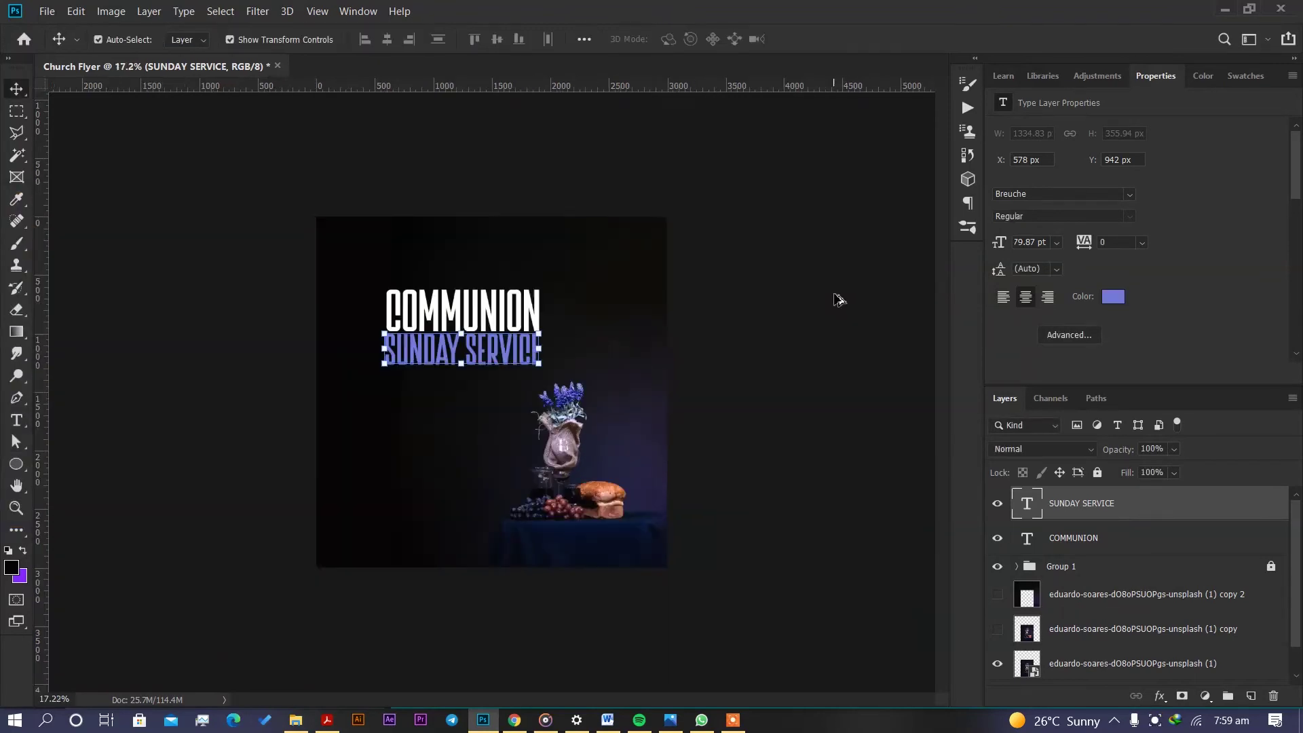
scroll(779, 296, "down", 1)
scroll(494, 364, "up", 2)
Add a new white WITH text layer at the lower left.
mouse_move(636, 200)
left_mouse_down()
mouse_move(299, 186)
mouse_move(401, 407)
mouse_move(312, 312)
left_mouse_up()
key("t")
left_click(265, 511)
type("WITH")
key("ctrl+a")
left_click(1113, 297)
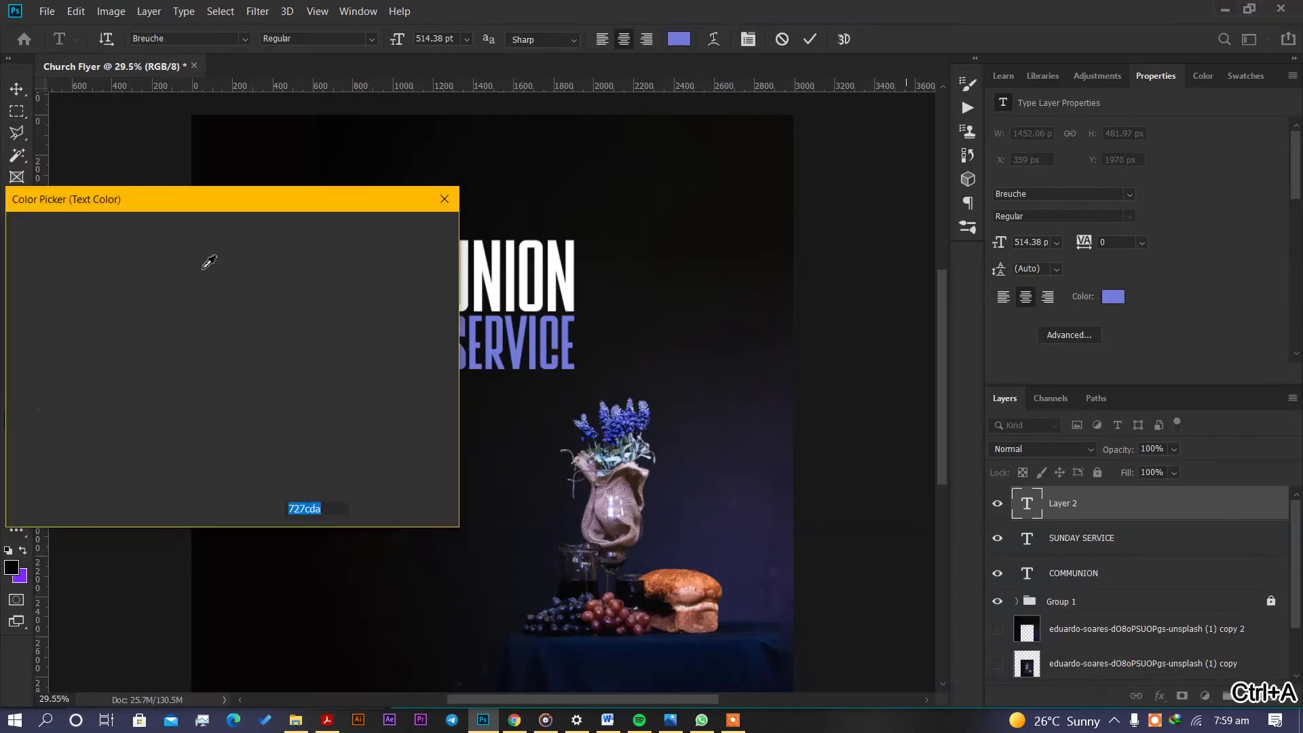
left_click(18, 239)
left_click(401, 237)
Set With in Brittany Signature script, shrink it and place it under SUNDAY SERVICE.
left_click(1107, 194)
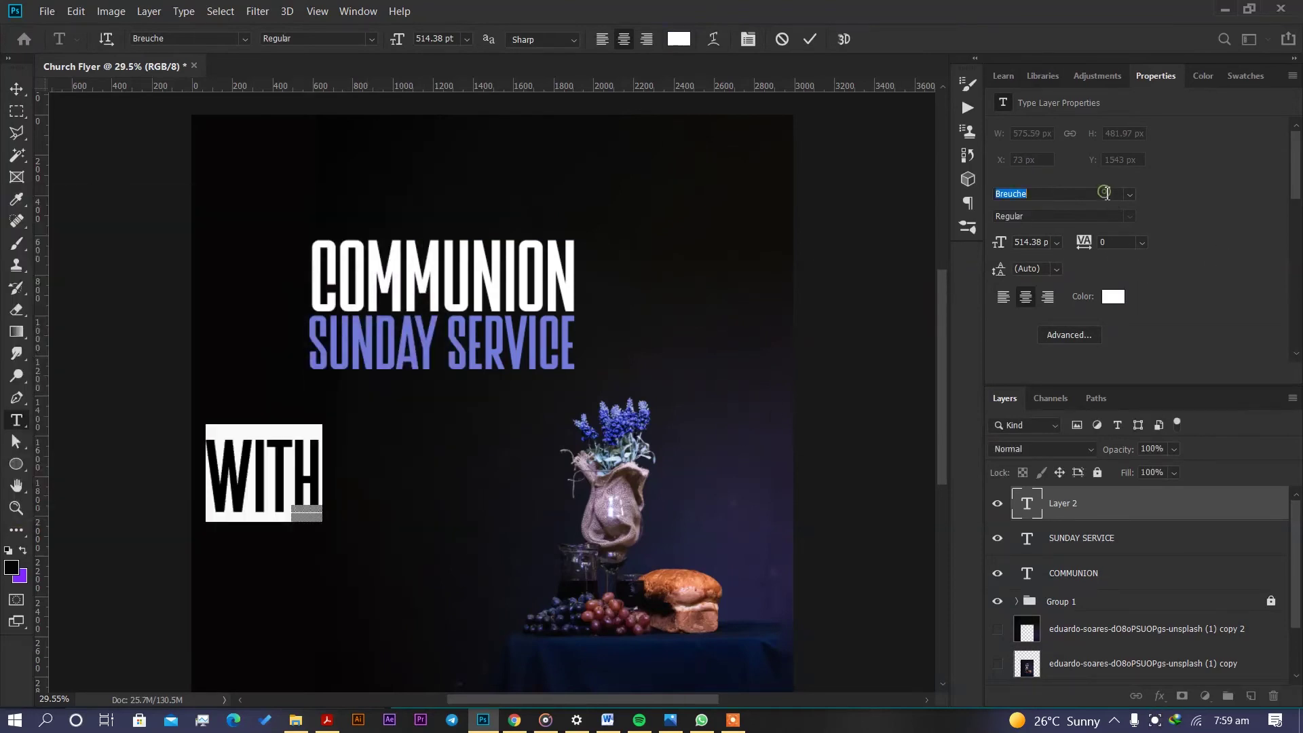
type("britan")
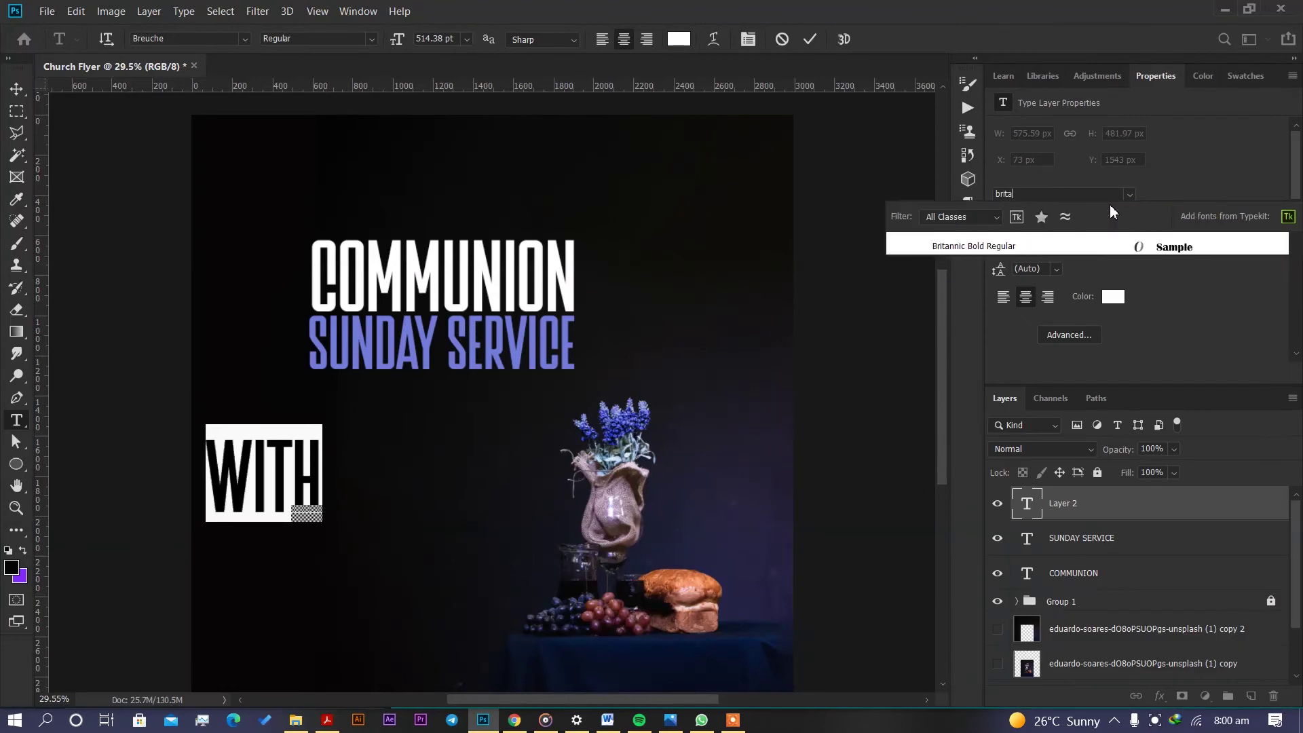
key("BackSpace")
left_click(1126, 260)
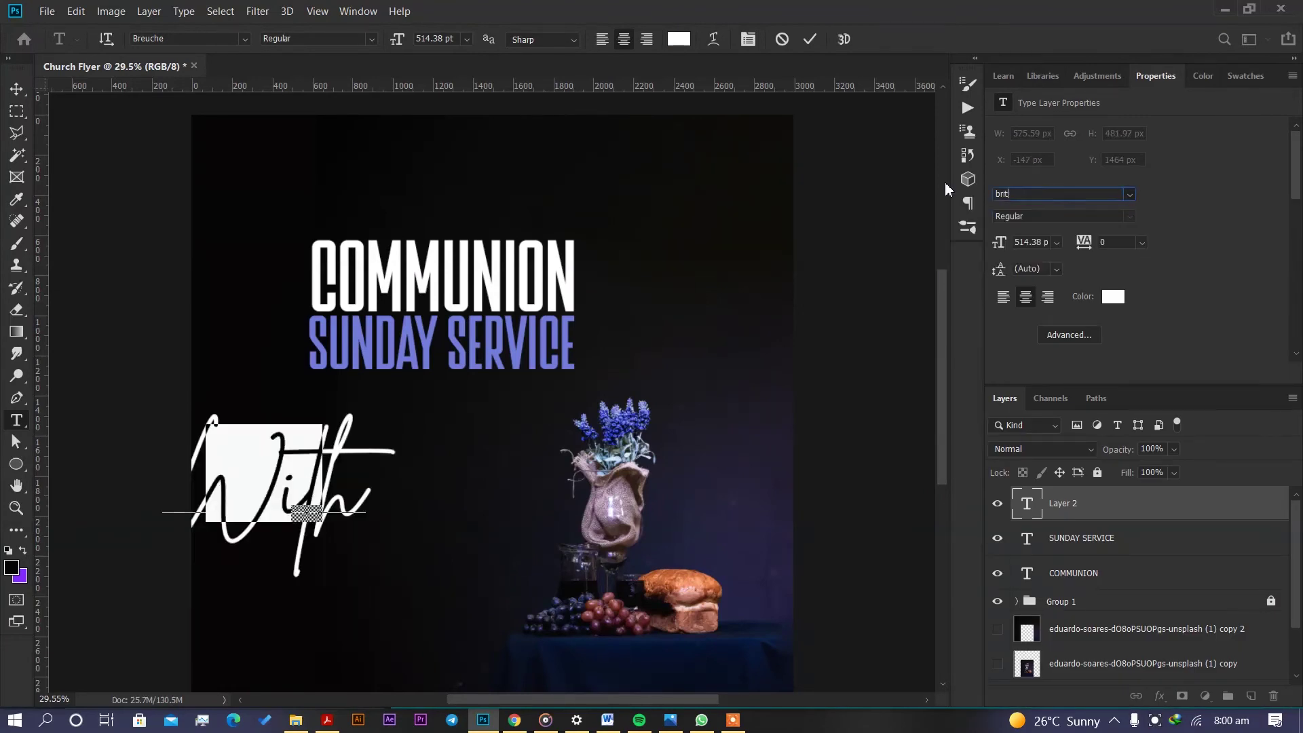
left_click_drag(397, 39, 91, 135)
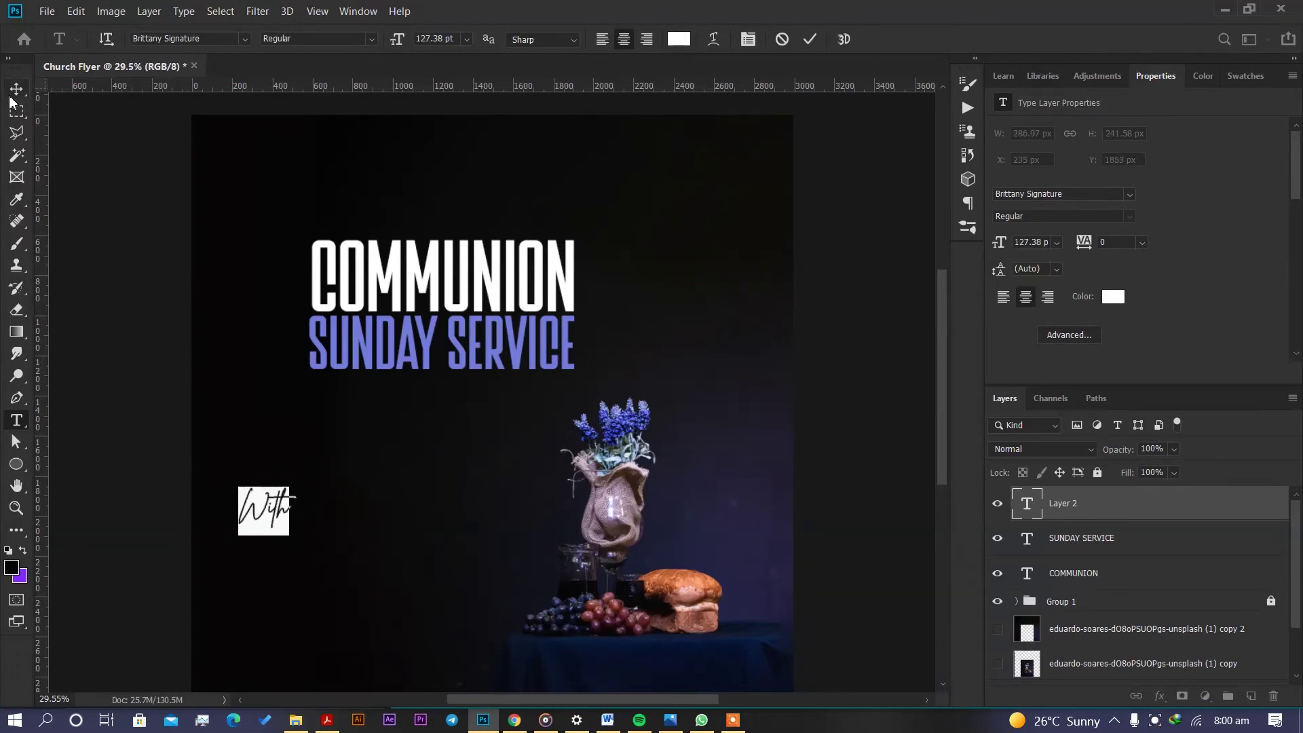
left_click(17, 89)
left_click_drag(276, 507, 342, 376)
left_click(174, 407)
Add KELVIN O.S beside With in Montserrat at about 66.38 pt.
left_click(17, 420)
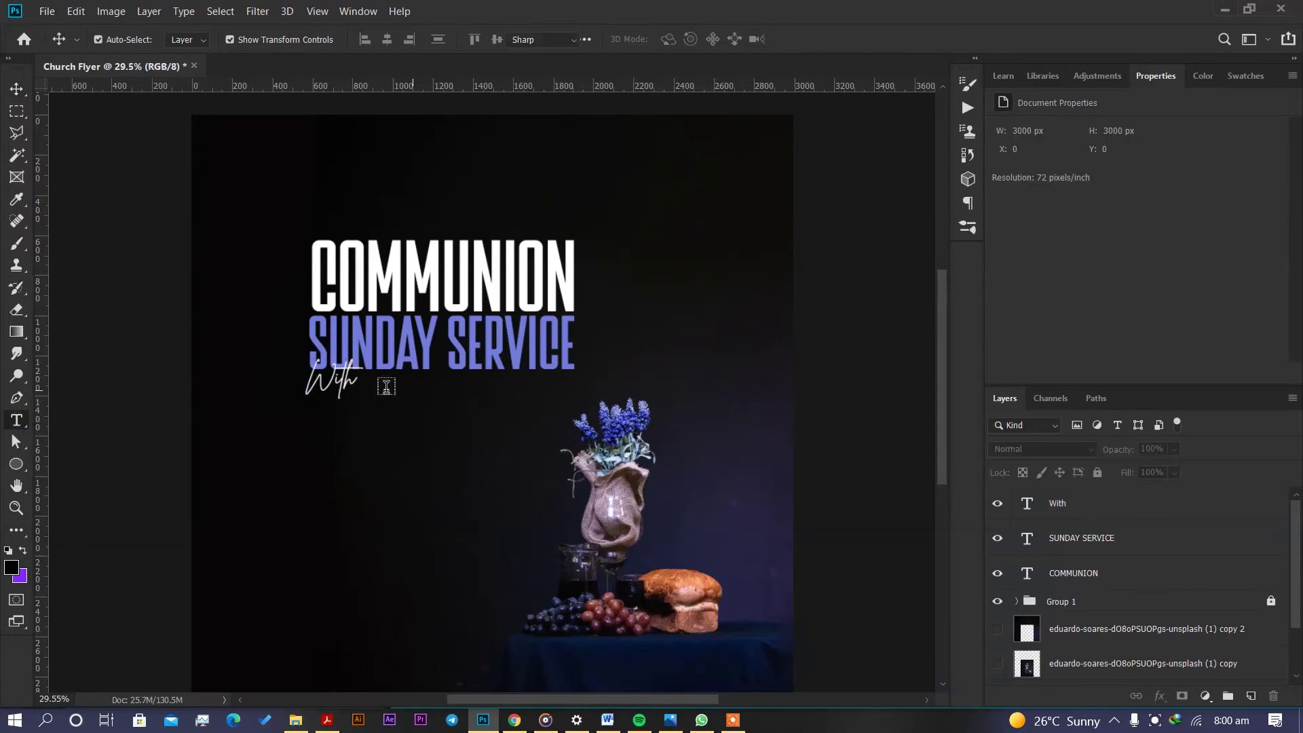
left_click(371, 383)
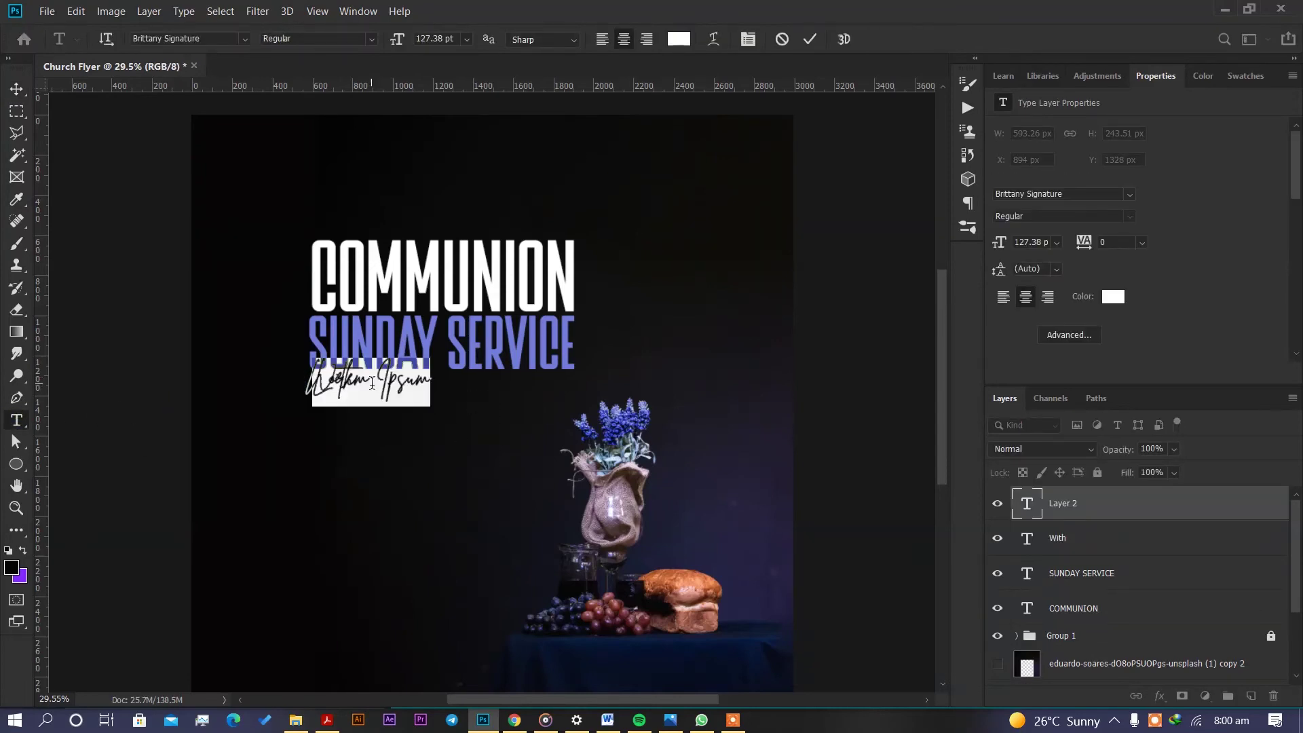
left_click(372, 384)
type("KELVIN O.S")
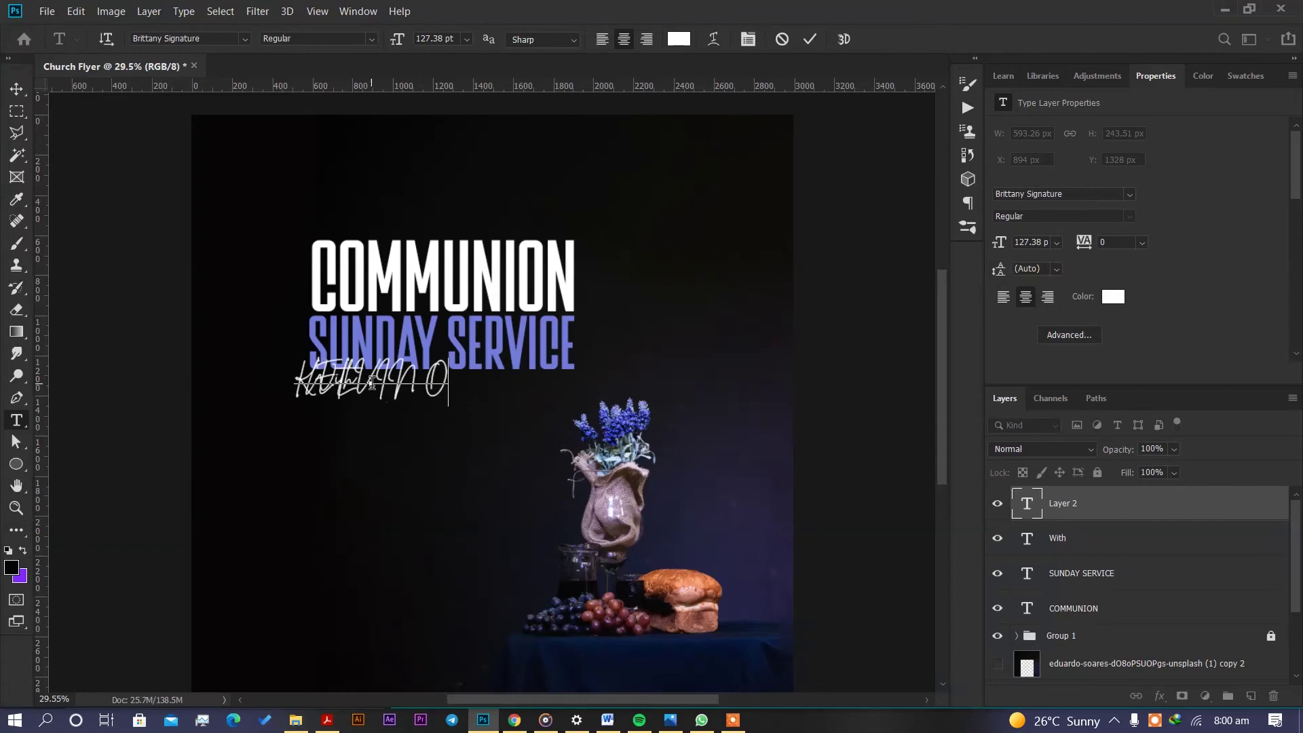
key("ctrl+a")
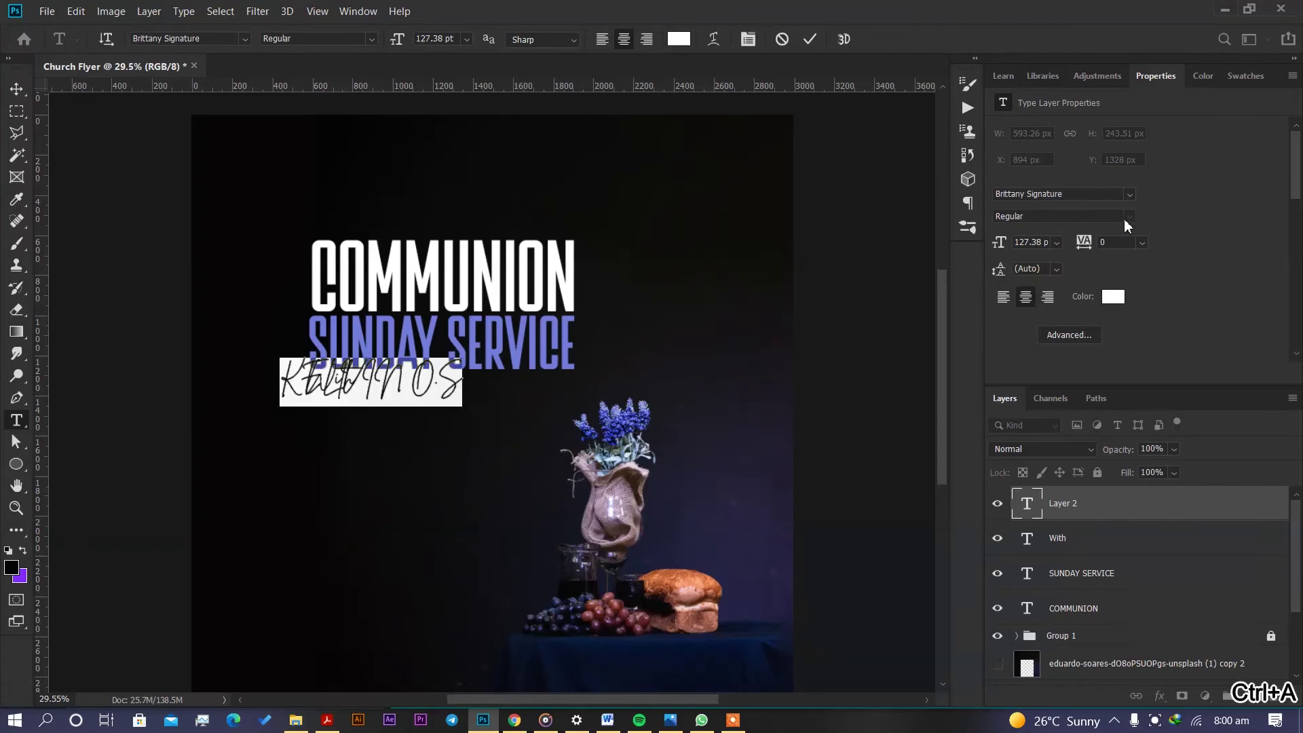
left_click(1128, 195)
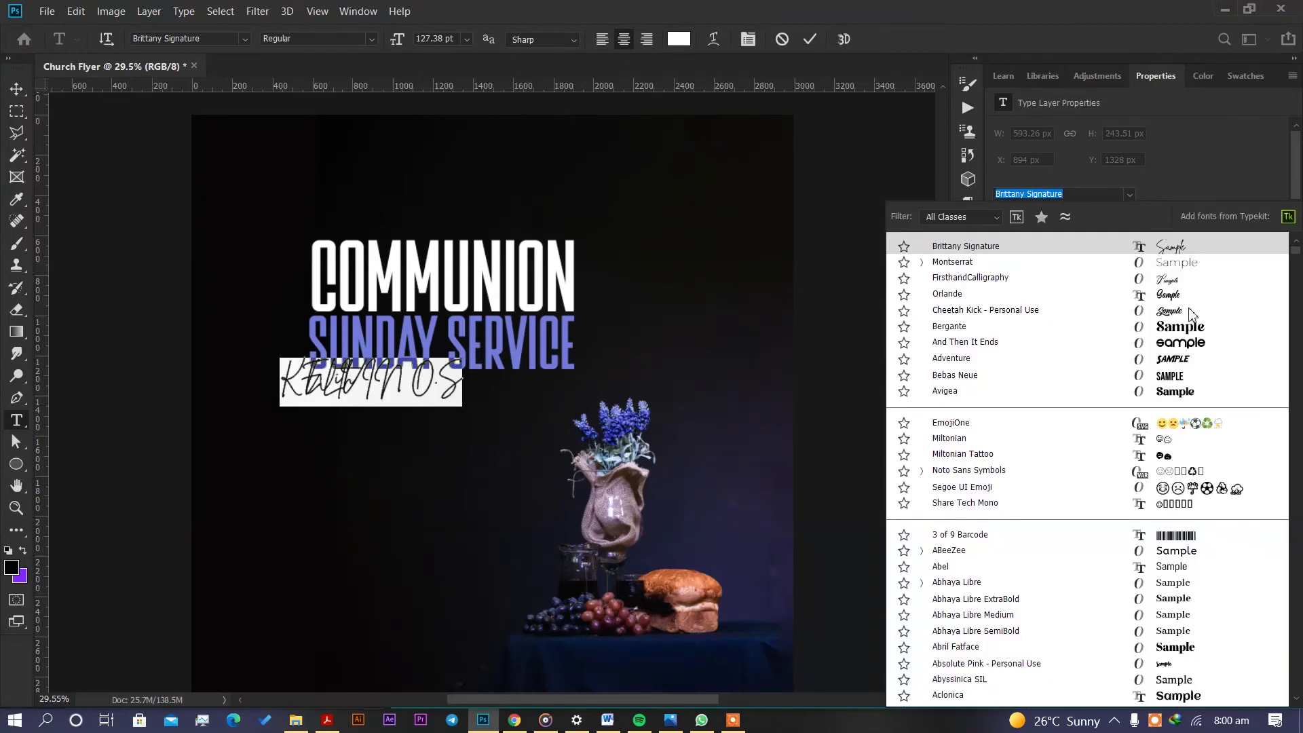
left_click(1157, 265)
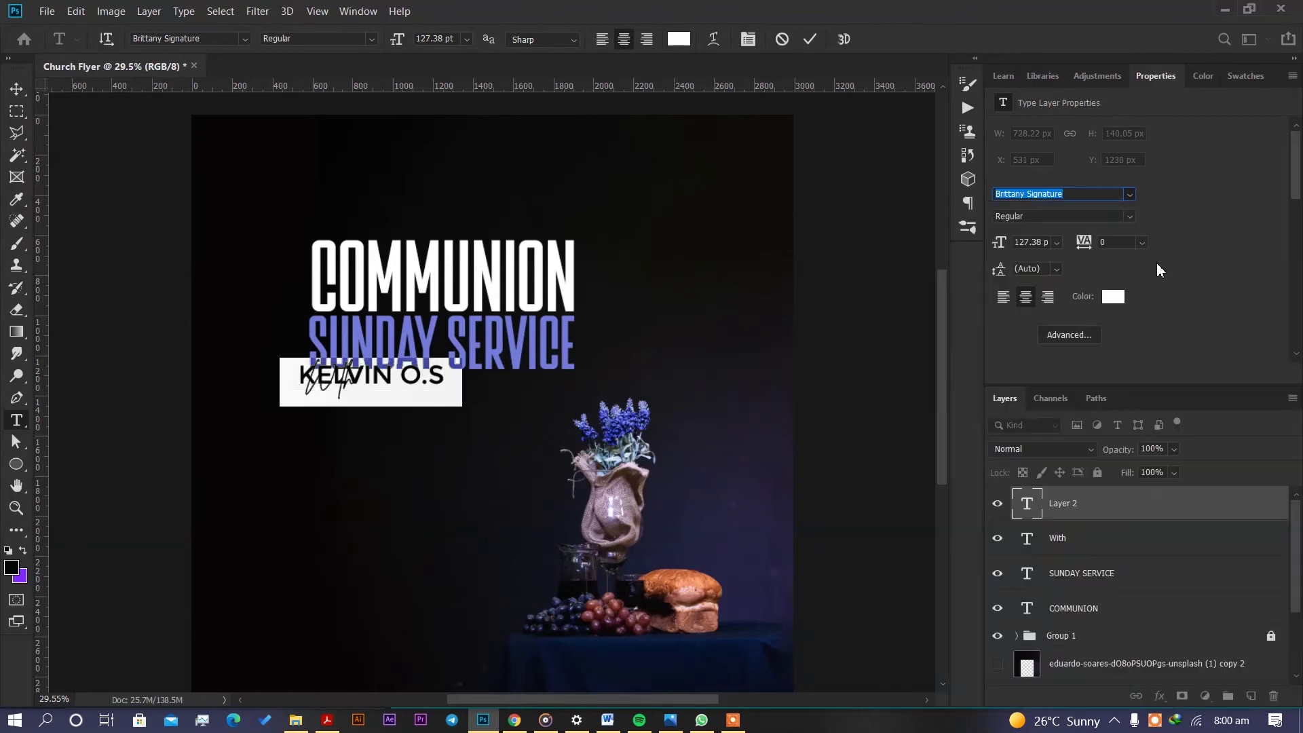
type("Montserrat")
left_click_drag(401, 47, 348, 49)
left_click(16, 89)
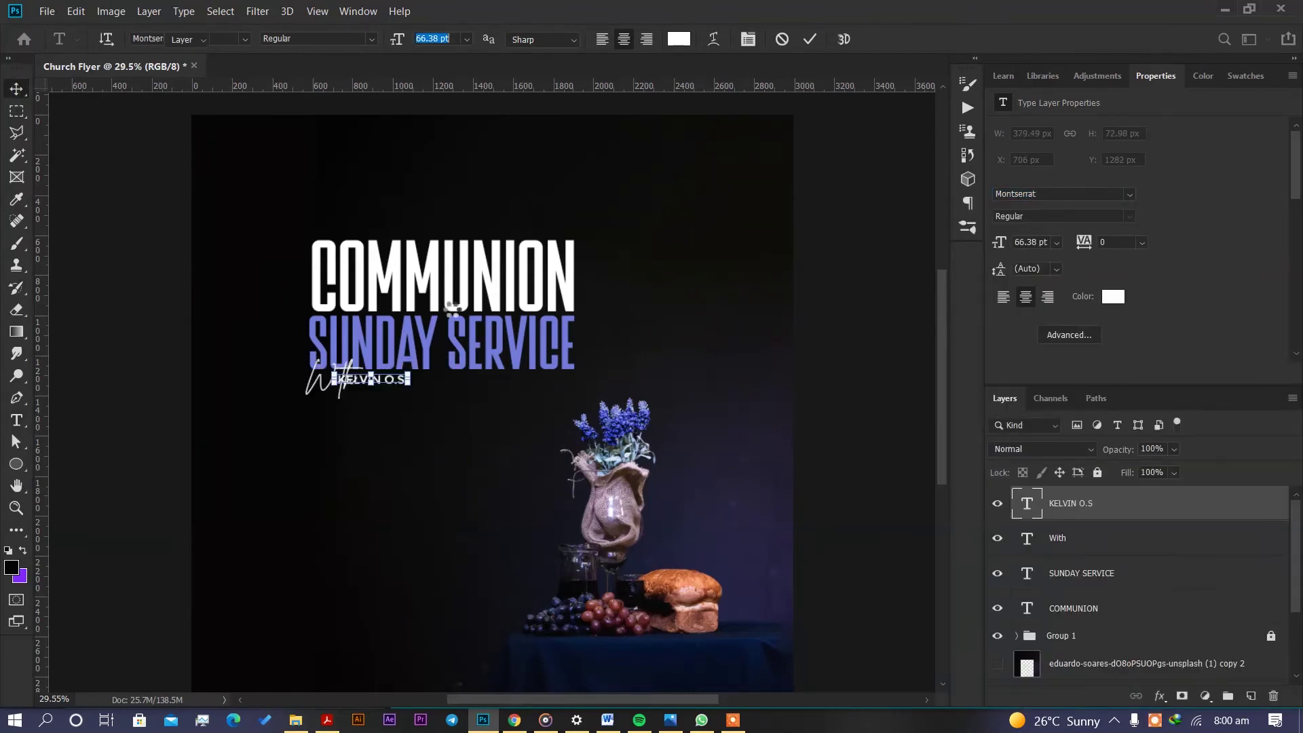
Line up KELVIN O.S and the With script side by side.
left_click_drag(391, 378, 424, 378)
left_click(353, 398)
left_click_drag(354, 398, 348, 397)
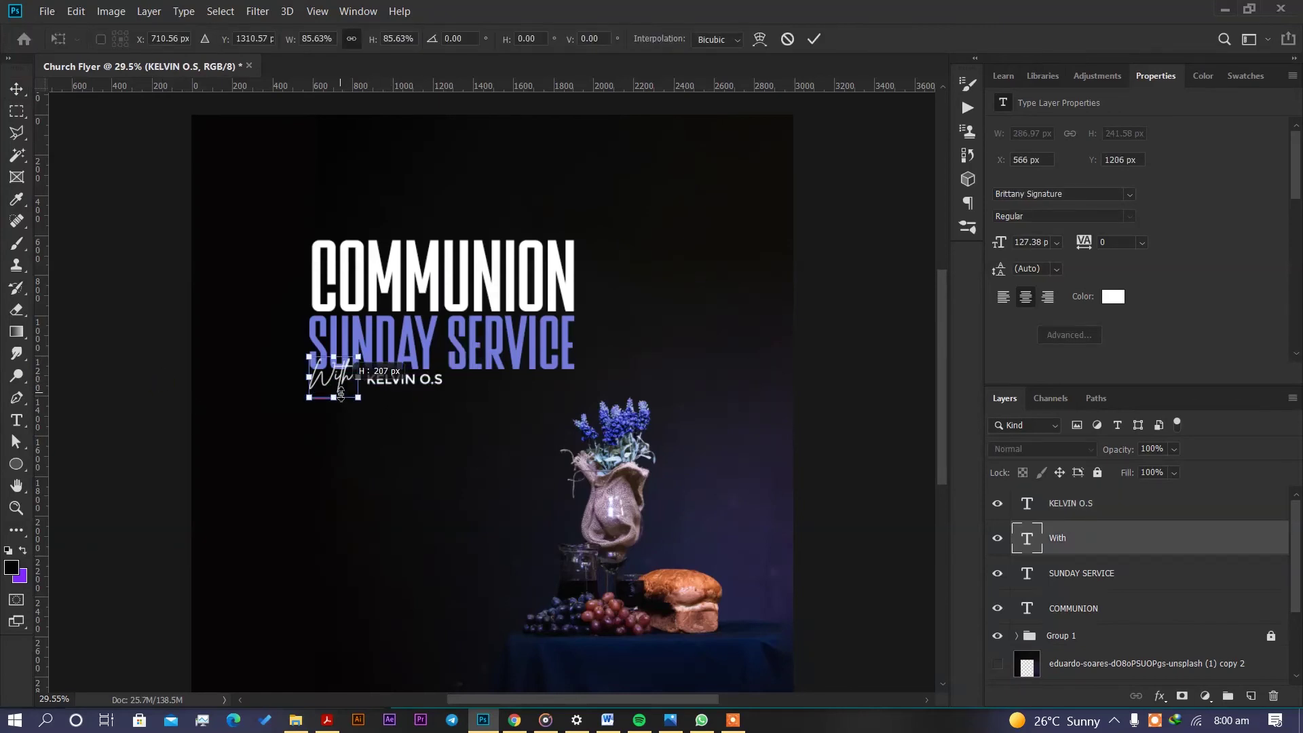
left_click(766, 329)
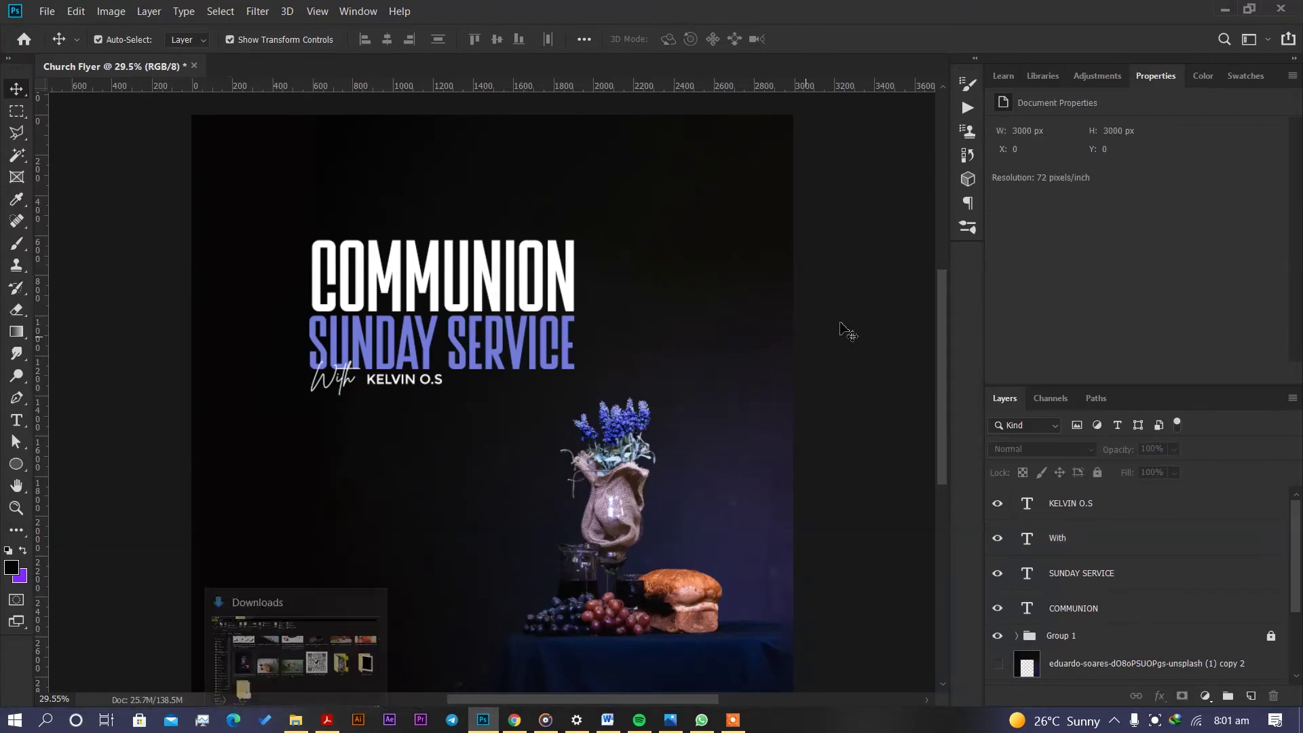
Bring the event details text from hasocp.psd, left-align it and place it under the headline.
key("ctrl+Tab")
mouse_move(669, 465)
left_mouse_down()
mouse_move(195, 73)
mouse_move(386, 527)
left_mouse_up()
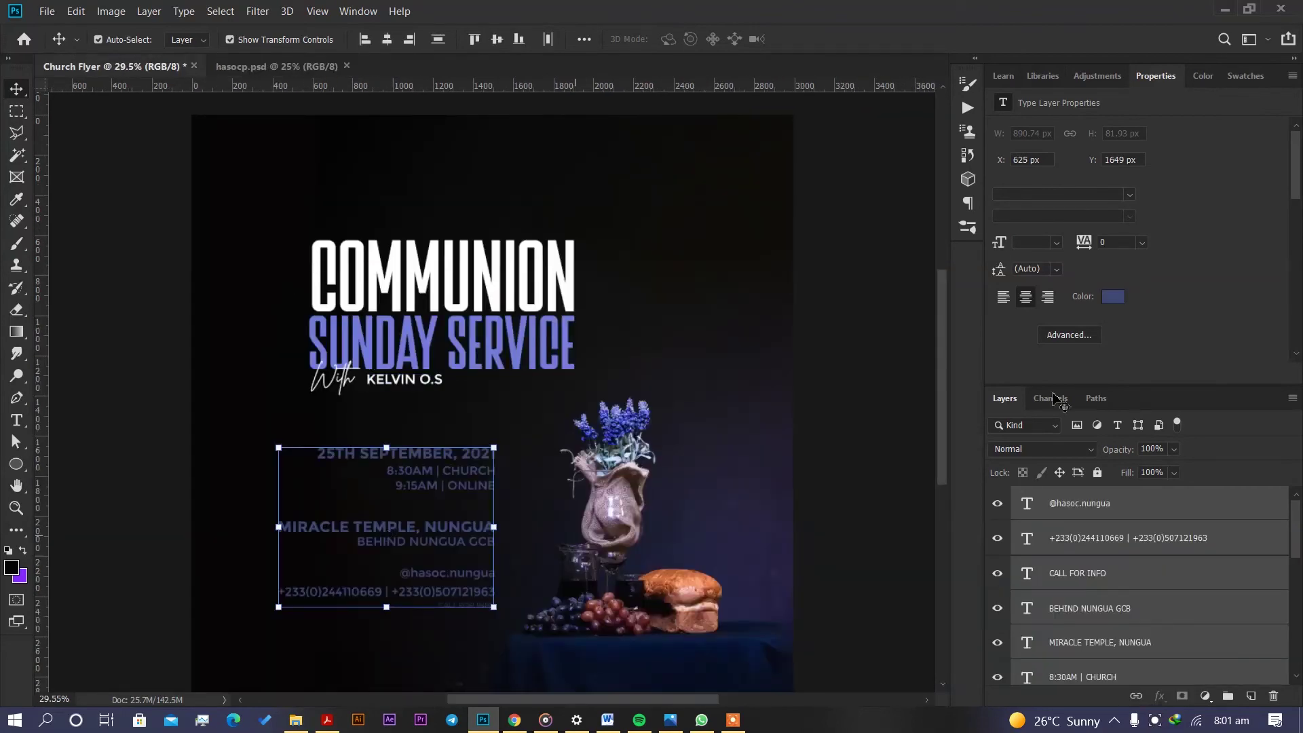
left_click(1003, 299)
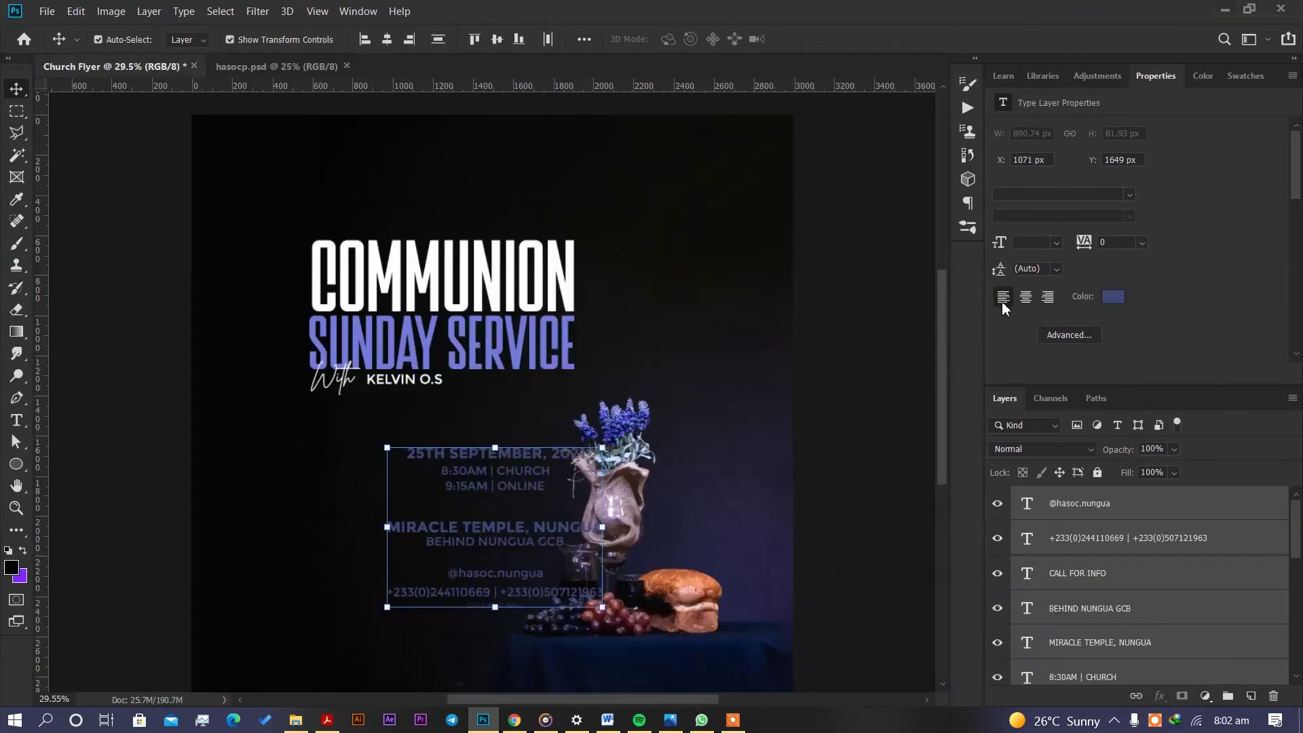
left_click(365, 39)
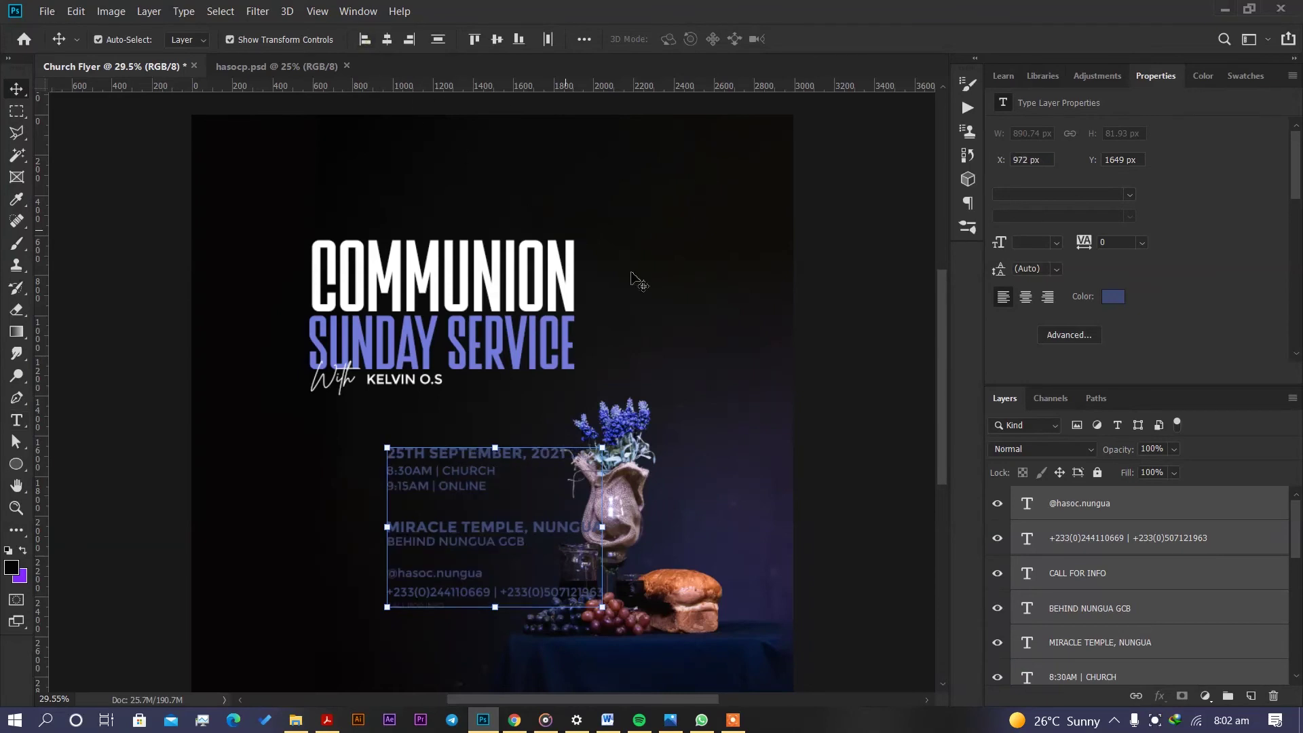
left_click_drag(577, 461, 381, 433)
left_click(1123, 302)
left_click_drag(49, 249, 13, 238)
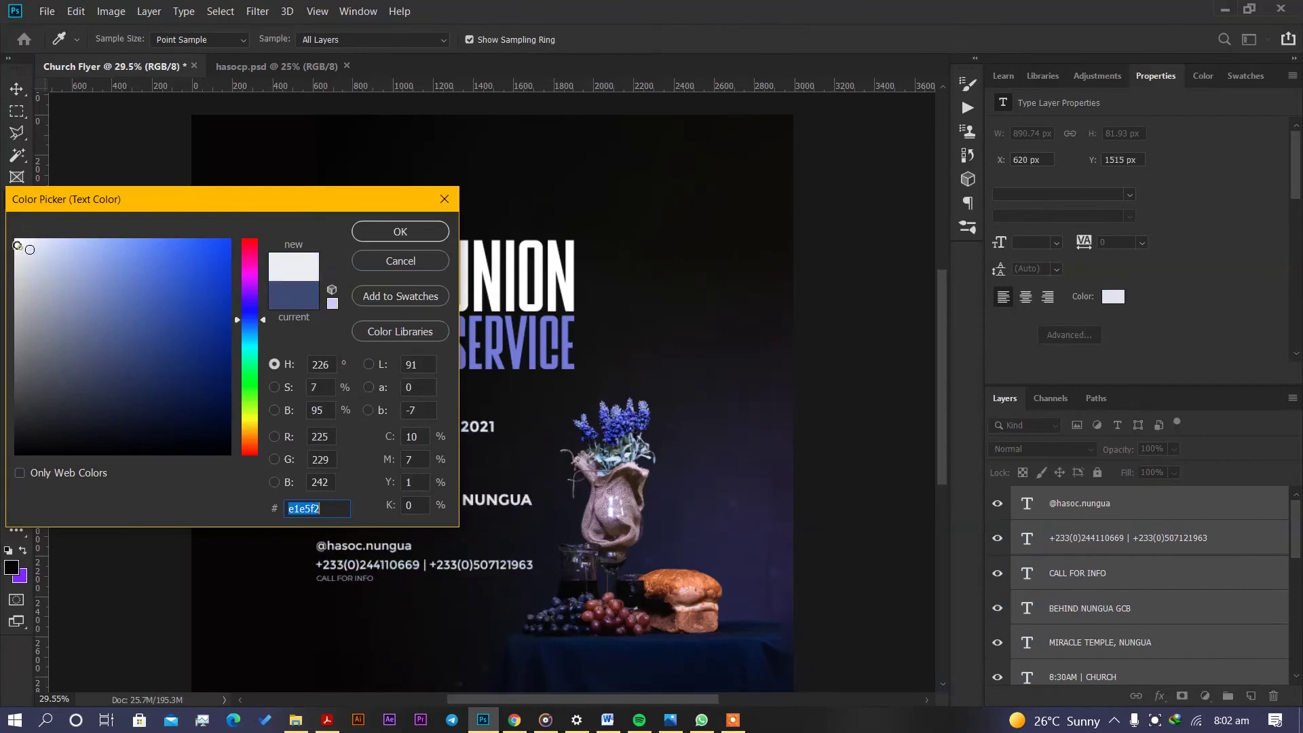
left_click(399, 231)
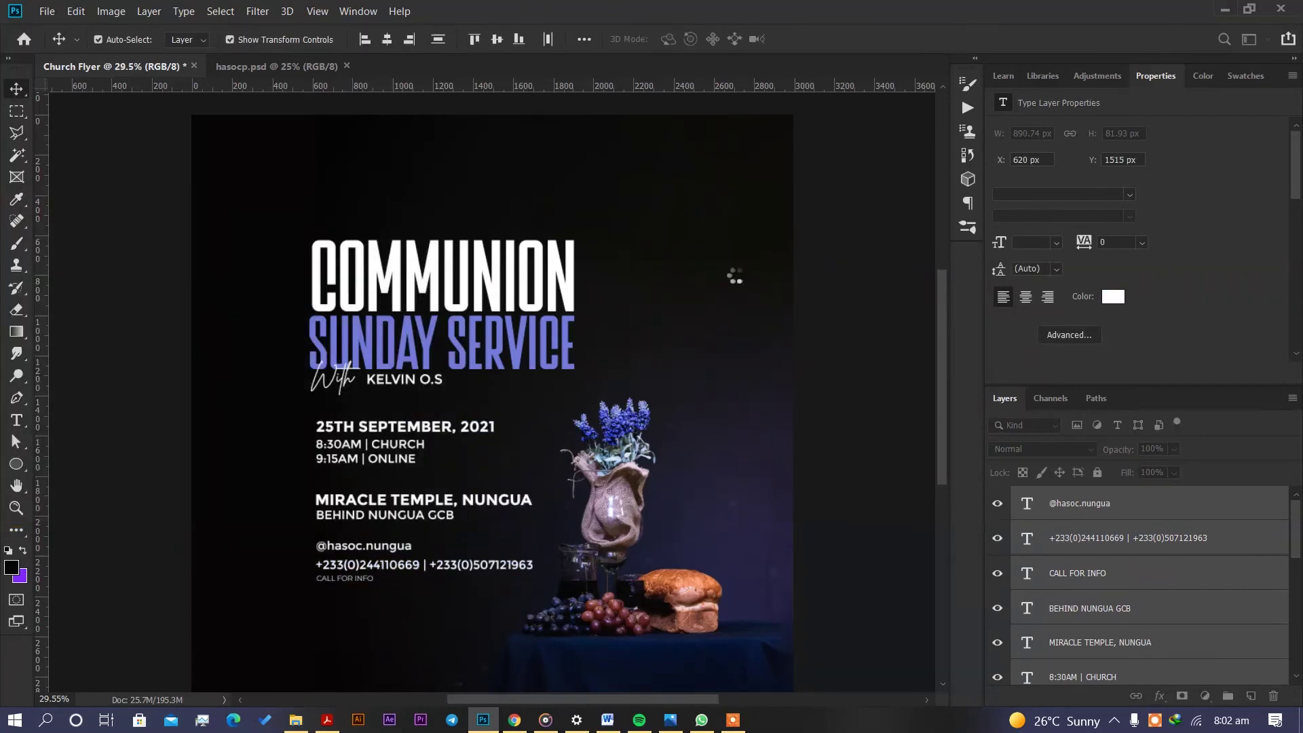
scroll(824, 267, "down", 2)
scroll(522, 349, "down", 2)
scroll(522, 350, "up", 5)
left_click_drag(416, 348, 353, 342)
left_click(285, 349)
left_click(590, 352)
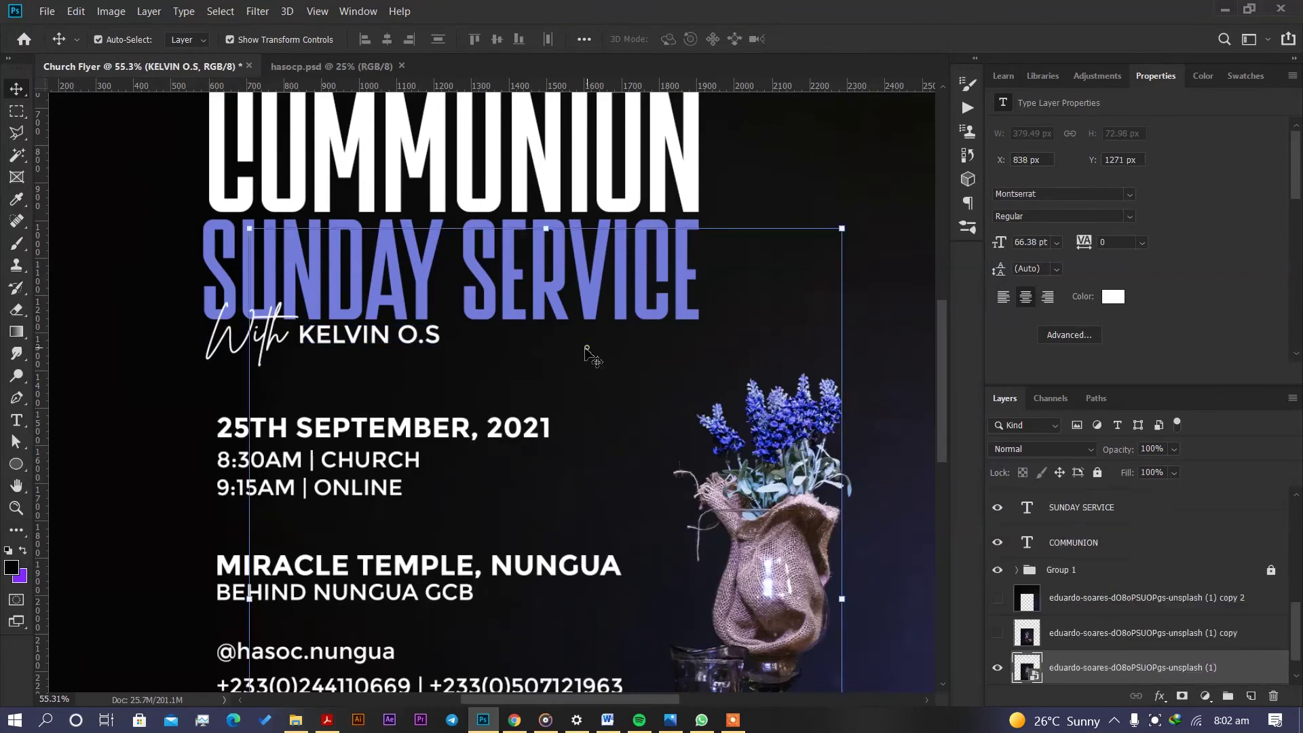
left_click(407, 336)
scroll(488, 367, "down", 5)
left_click(719, 293)
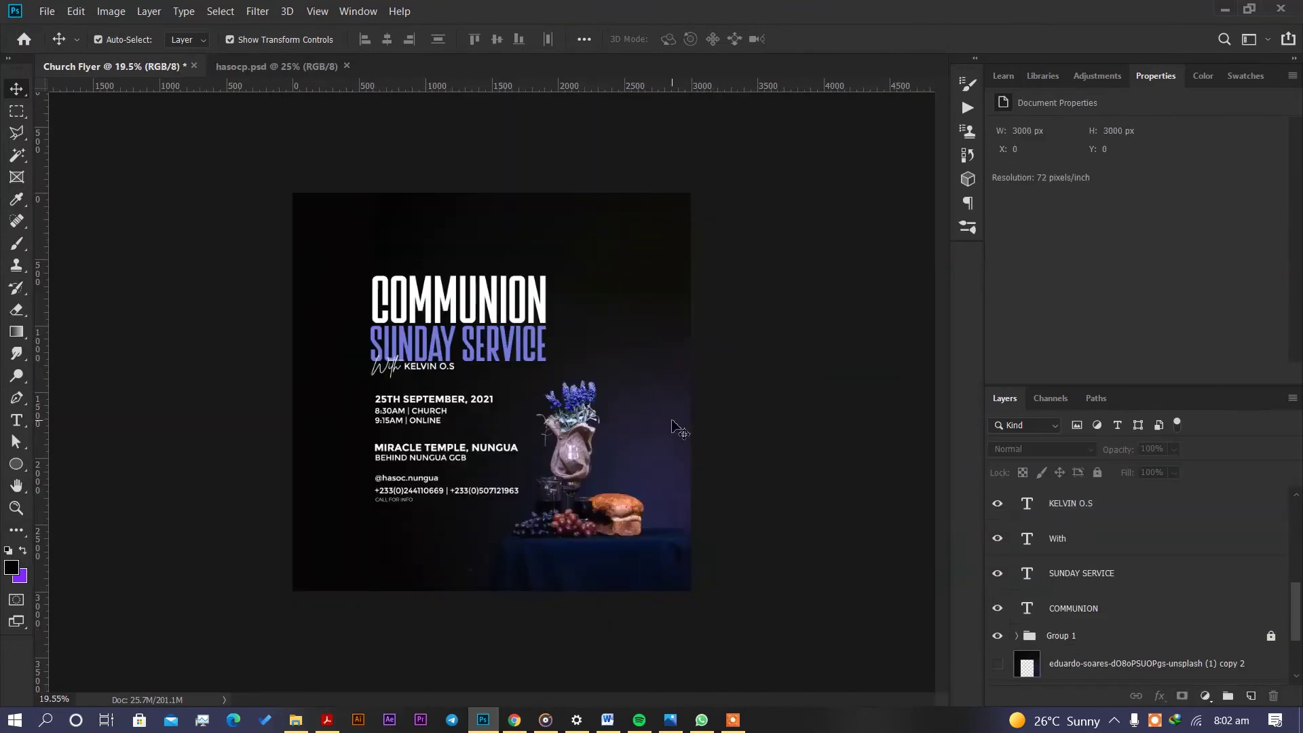
left_click_drag(287, 261, 426, 496)
left_click(861, 412)
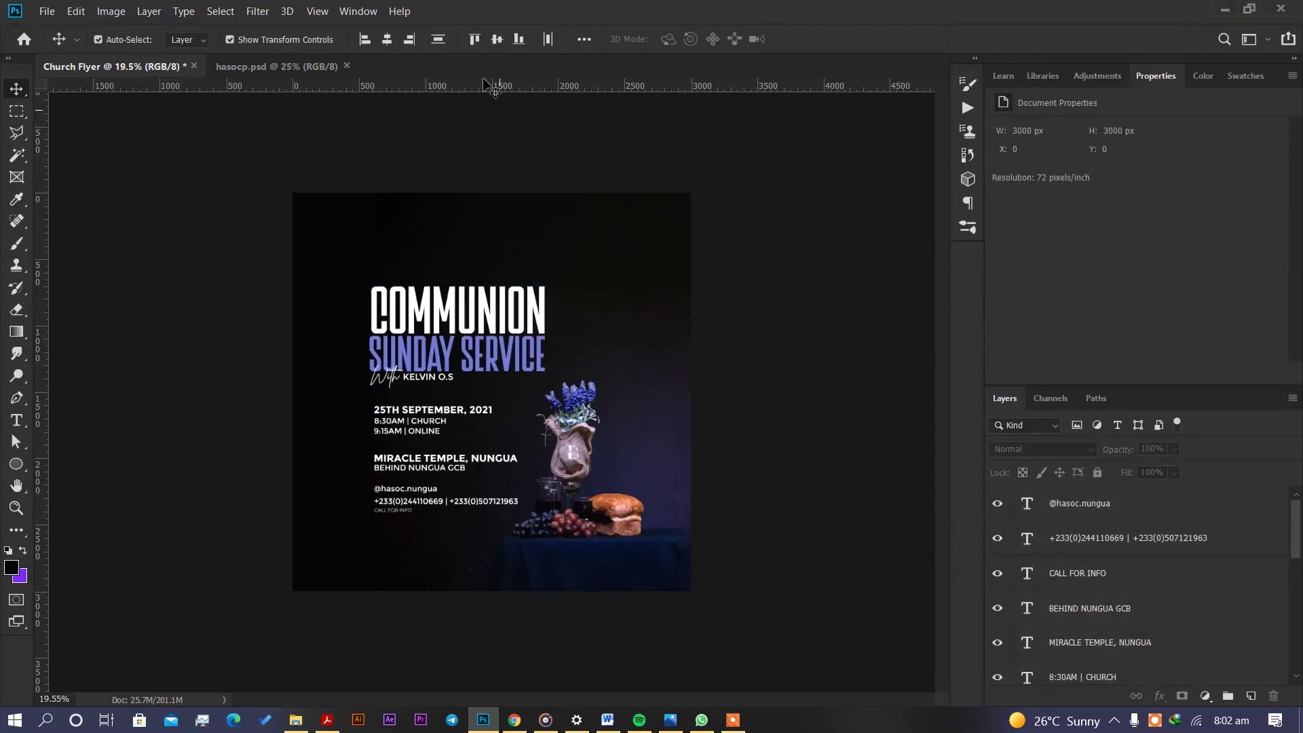
Carry the logo and dots header layers from the hasocp design over to the flyer.
left_click(278, 65)
left_click_drag(460, 217, 773, 169)
mouse_move(349, 204)
left_mouse_down()
mouse_move(144, 82)
mouse_move(432, 265)
left_mouse_up()
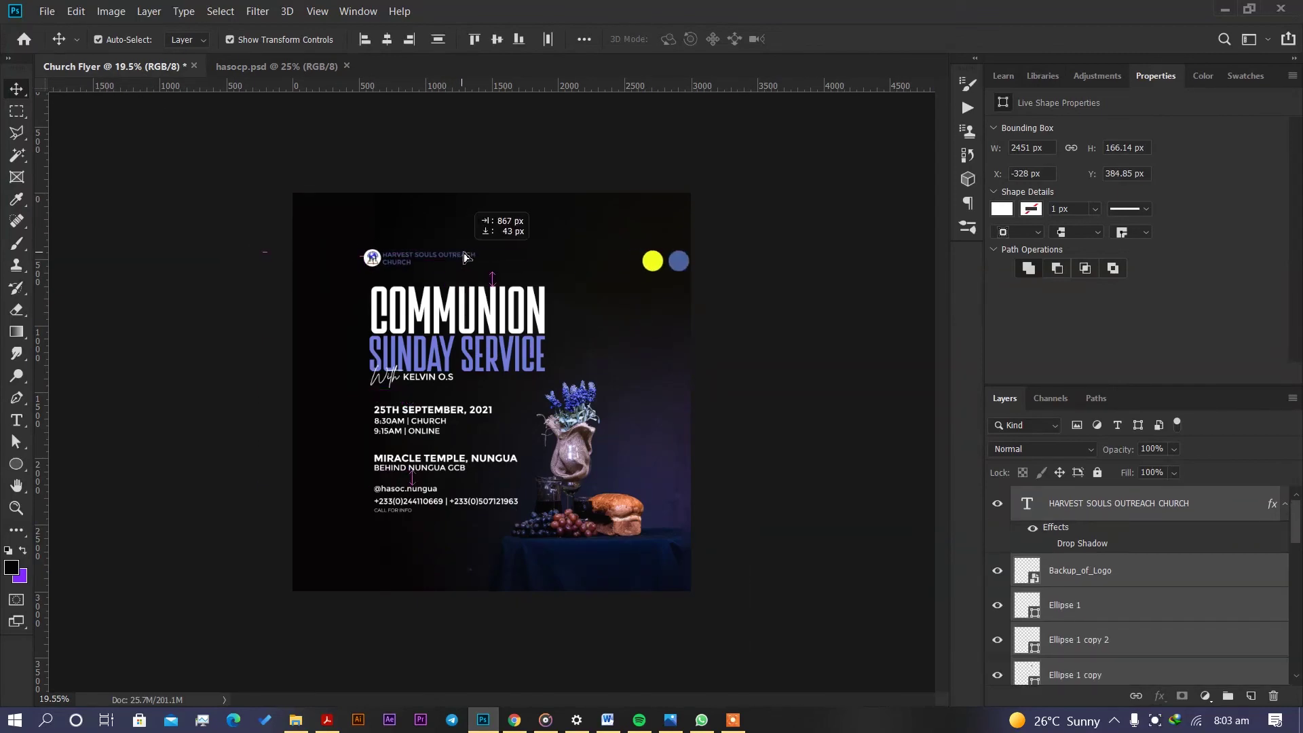
Move the logo header to the top of the flyer and start shrinking the two dots.
left_click_drag(343, 252, 465, 255)
left_click(829, 339)
mouse_move(802, 238)
left_mouse_down()
mouse_move(644, 268)
mouse_move(601, 258)
mouse_move(617, 257)
left_mouse_up()
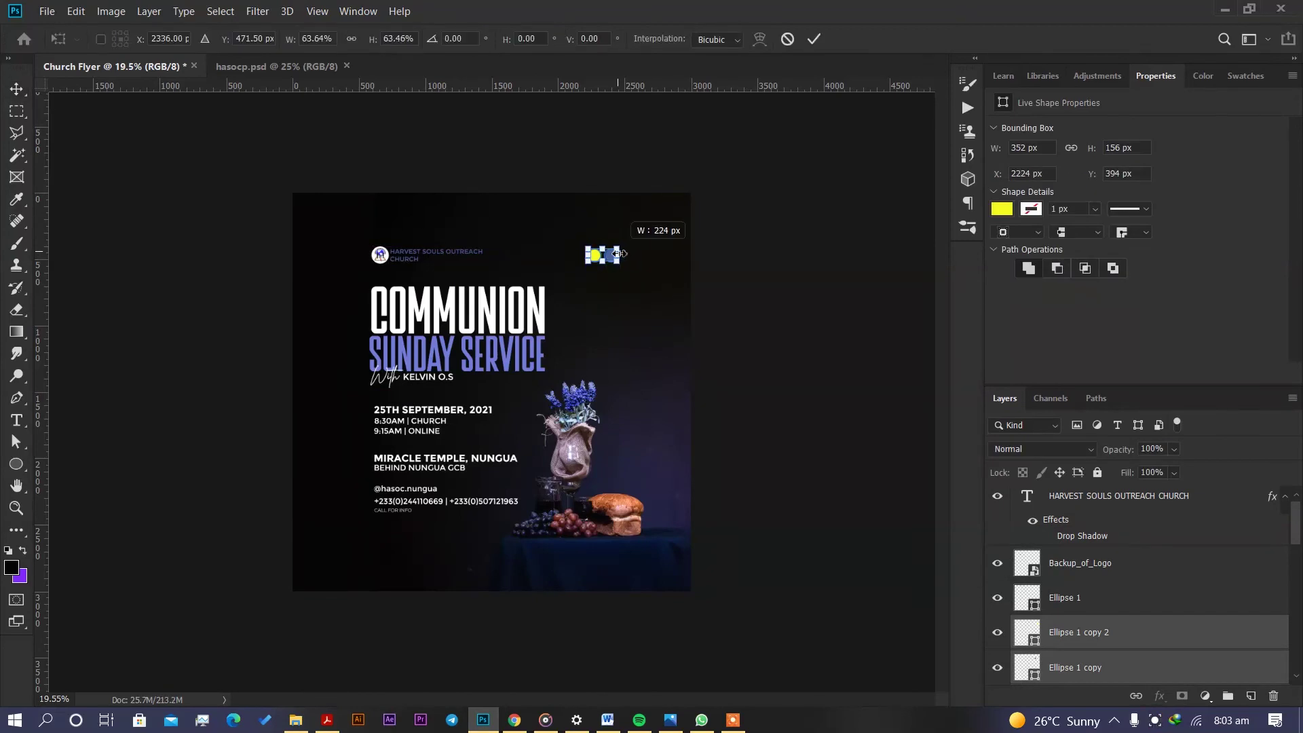
Commit the dots at about 64%, level with the logo line, then open one dot's fill colour.
scroll(547, 332, "up", 3)
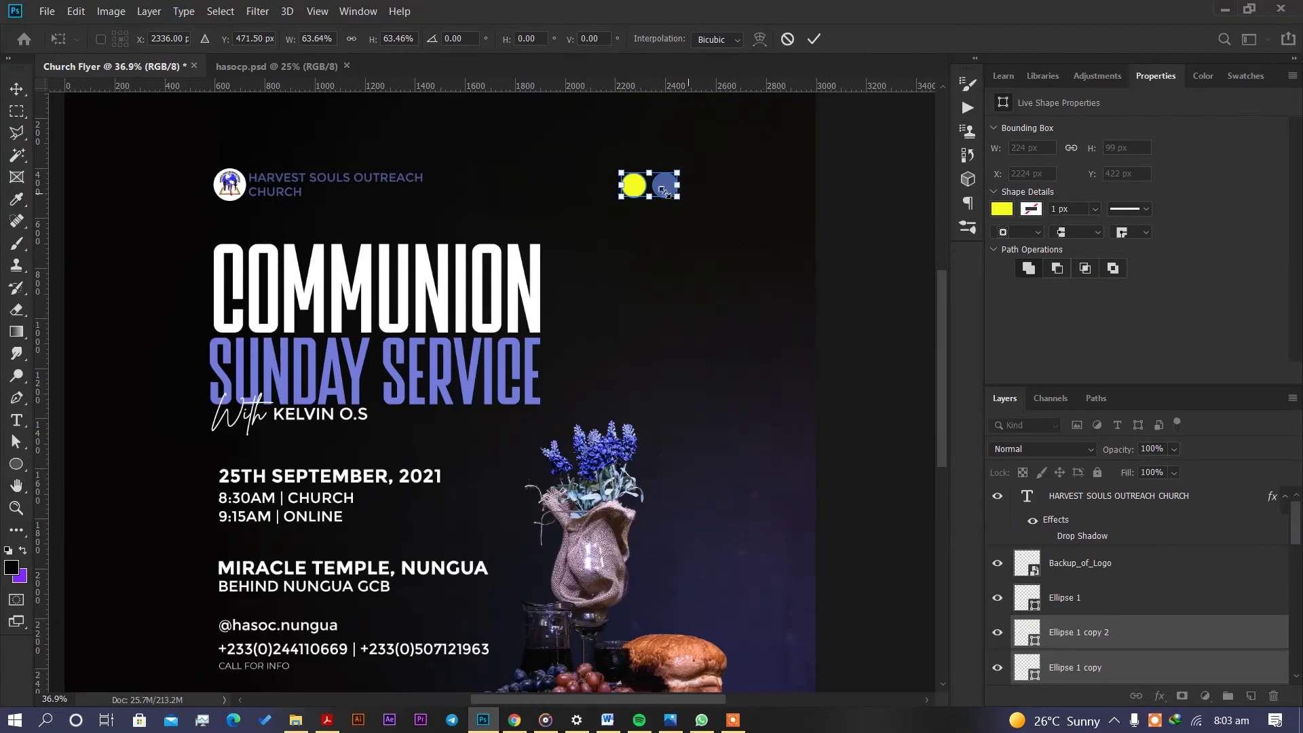
left_click_drag(668, 188, 706, 190)
scroll(740, 188, "down", 3)
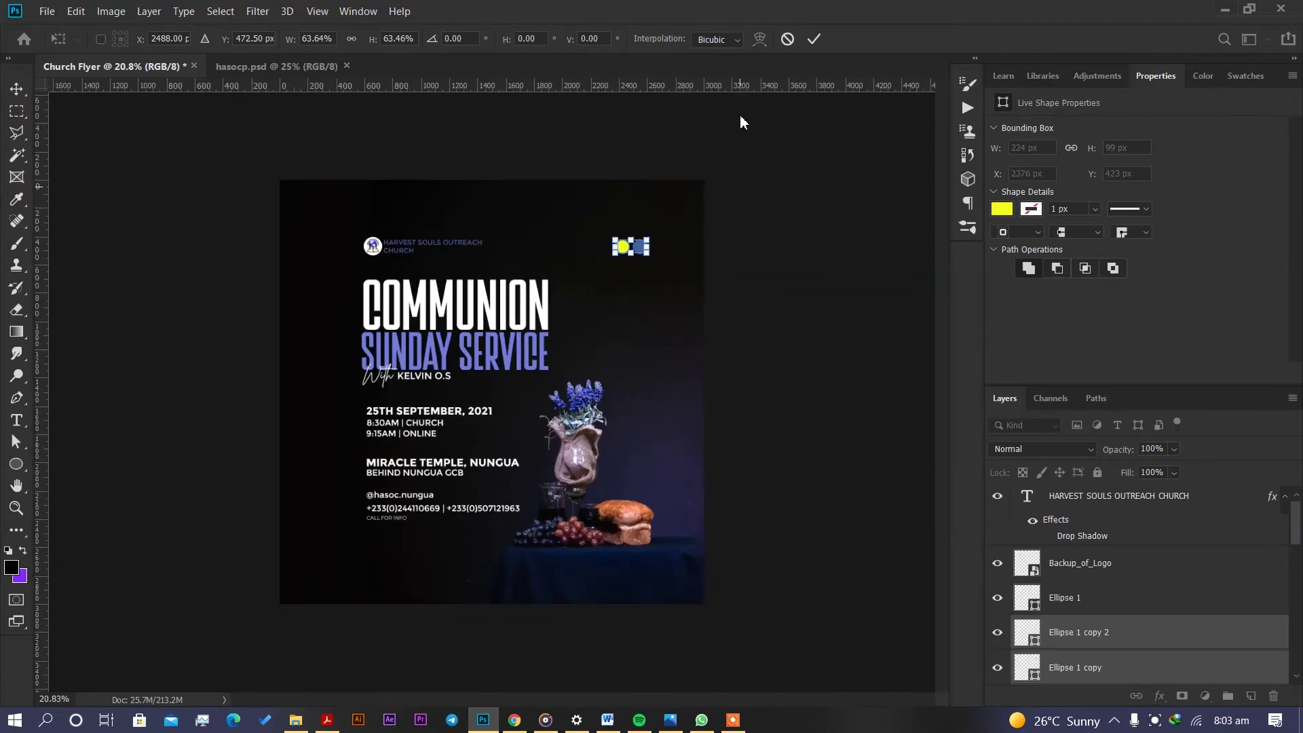
key("Return")
left_click(619, 248)
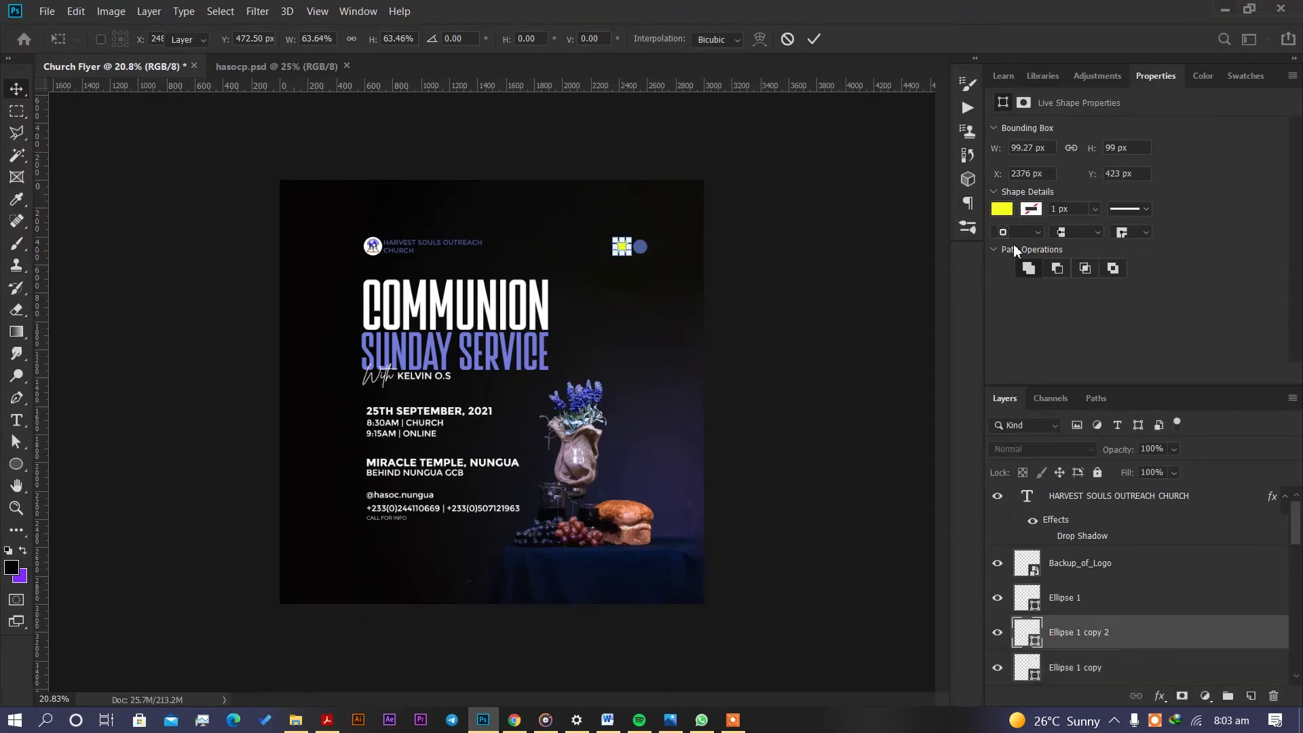
left_click(1002, 209)
left_click(1167, 244)
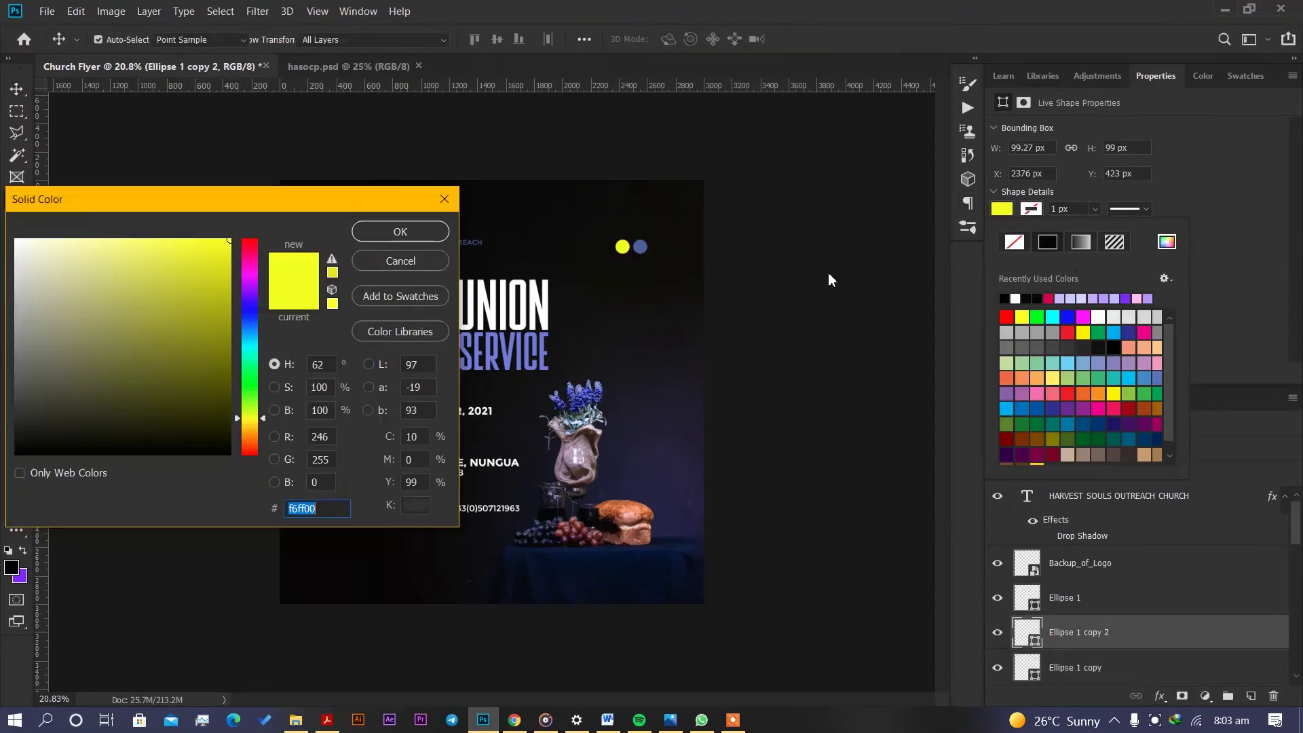
left_click(17, 241)
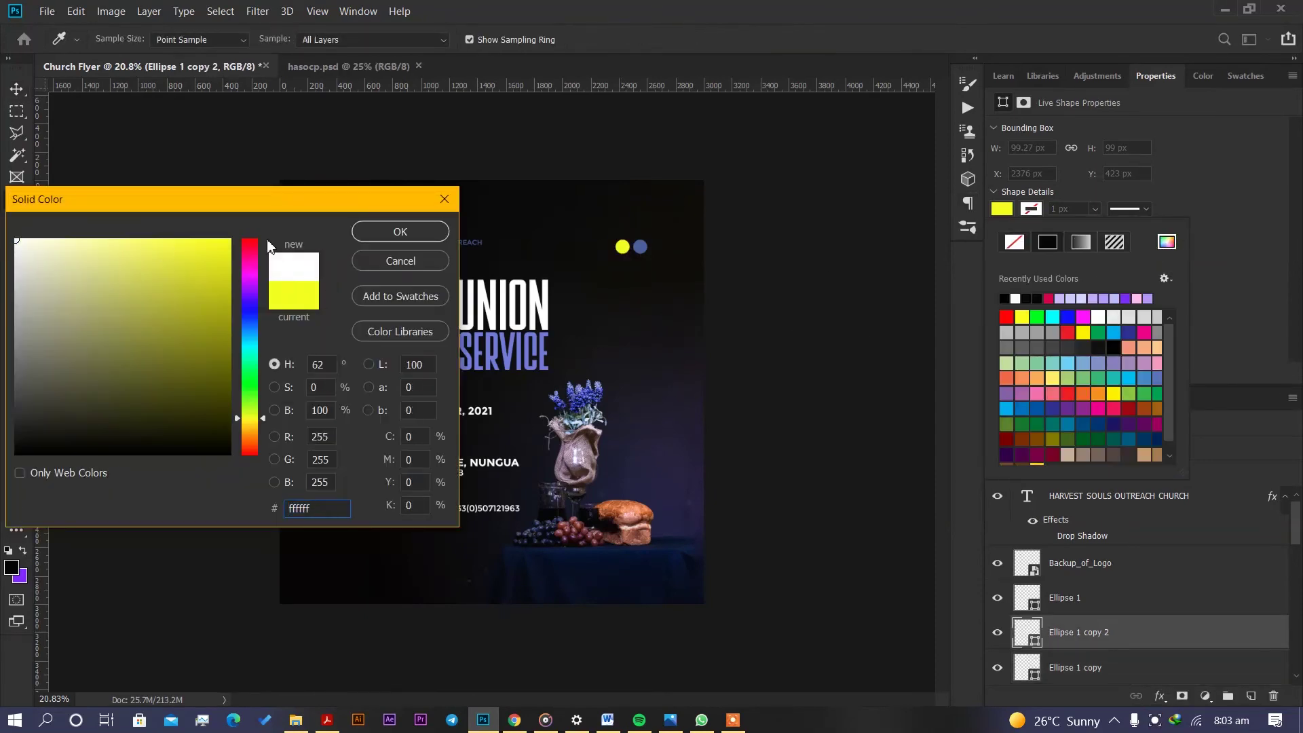
left_click(400, 232)
left_click(822, 297)
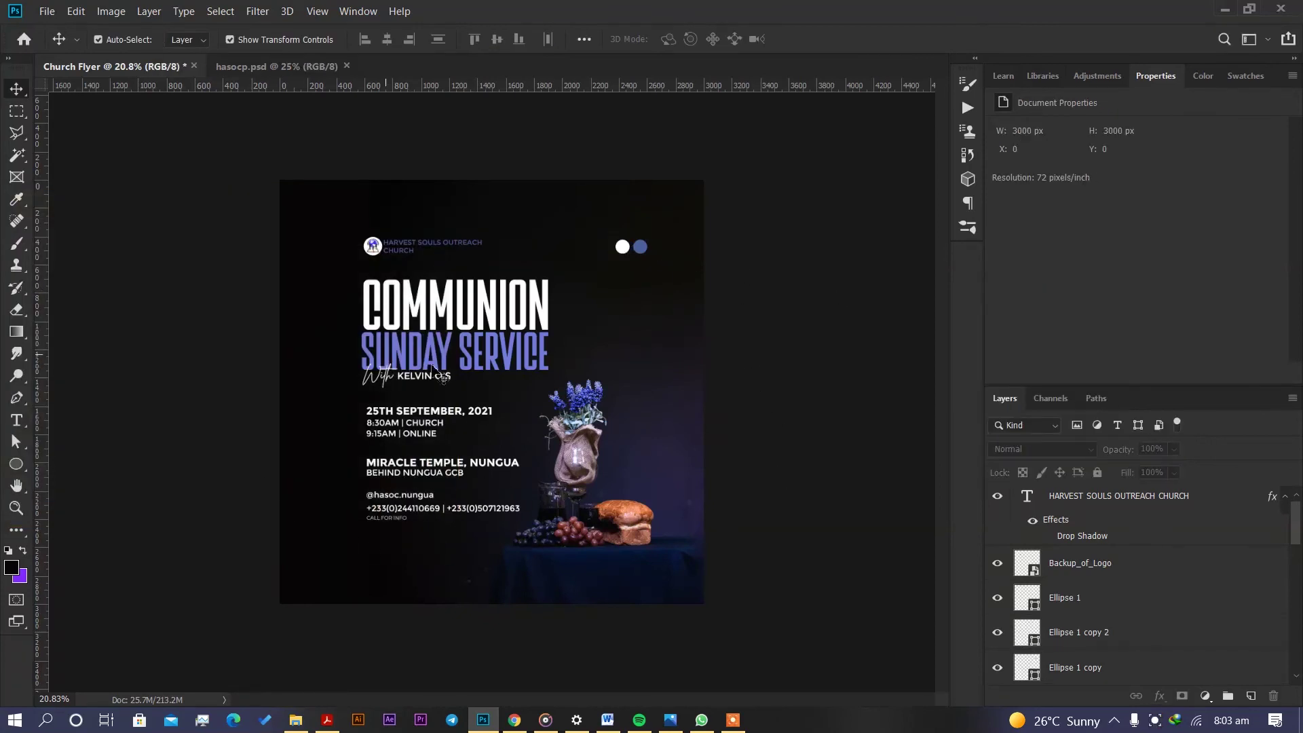
left_click_drag(407, 505, 407, 508)
left_click(799, 438)
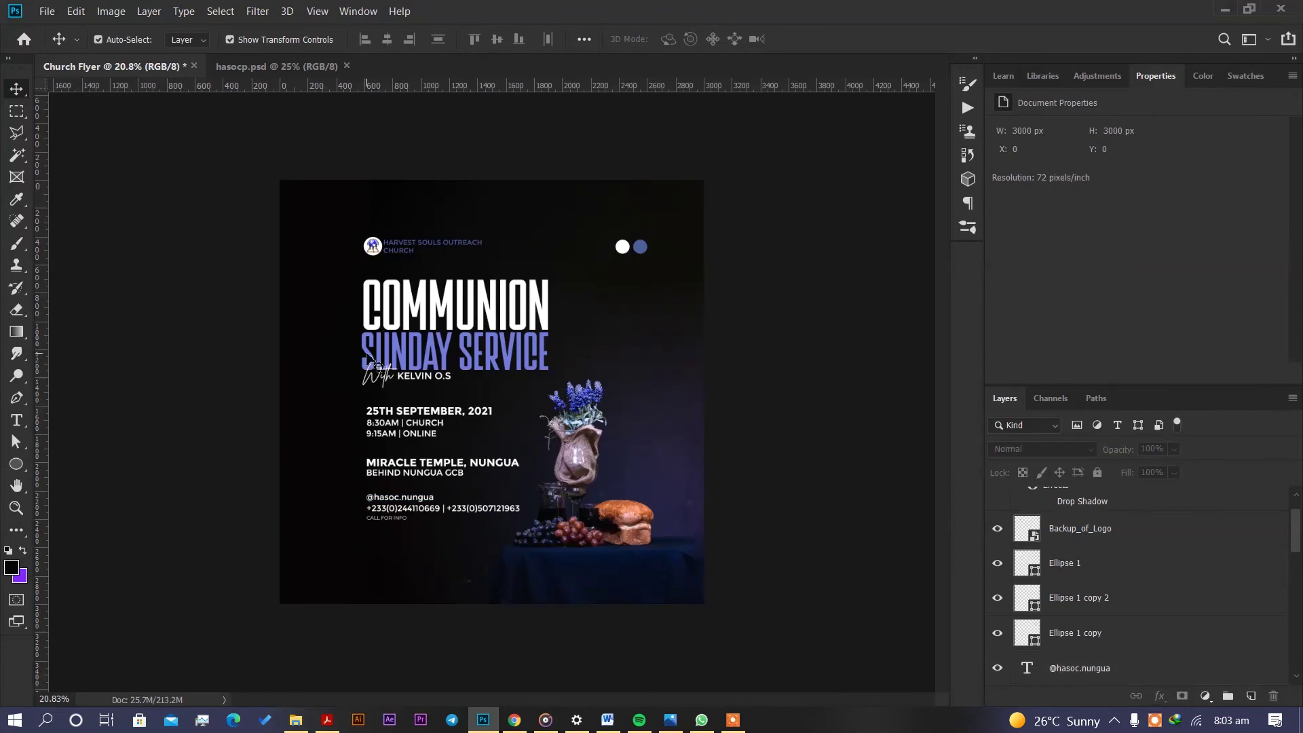
Group the COMMUNION and SUNDAY SERVICE layers and add a new empty layer.
left_click(438, 326)
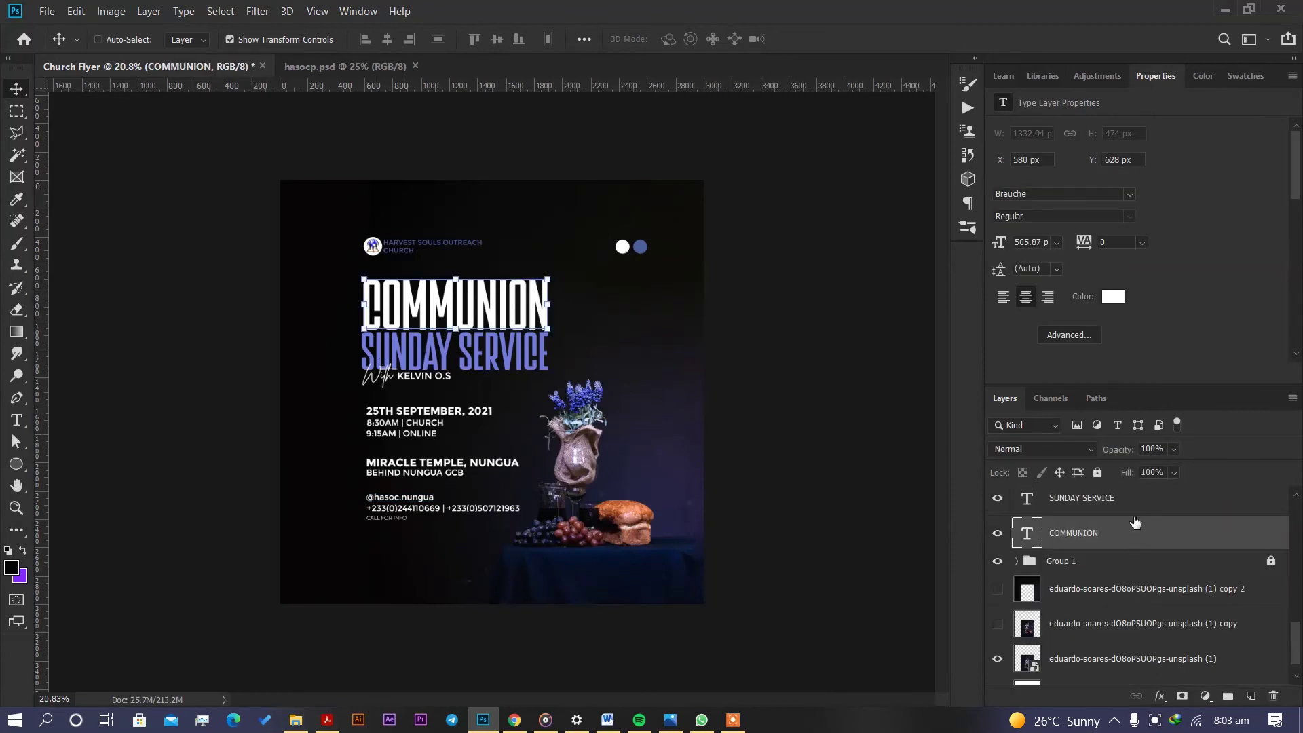
left_click(1131, 499, "ctrl")
left_click(1228, 696)
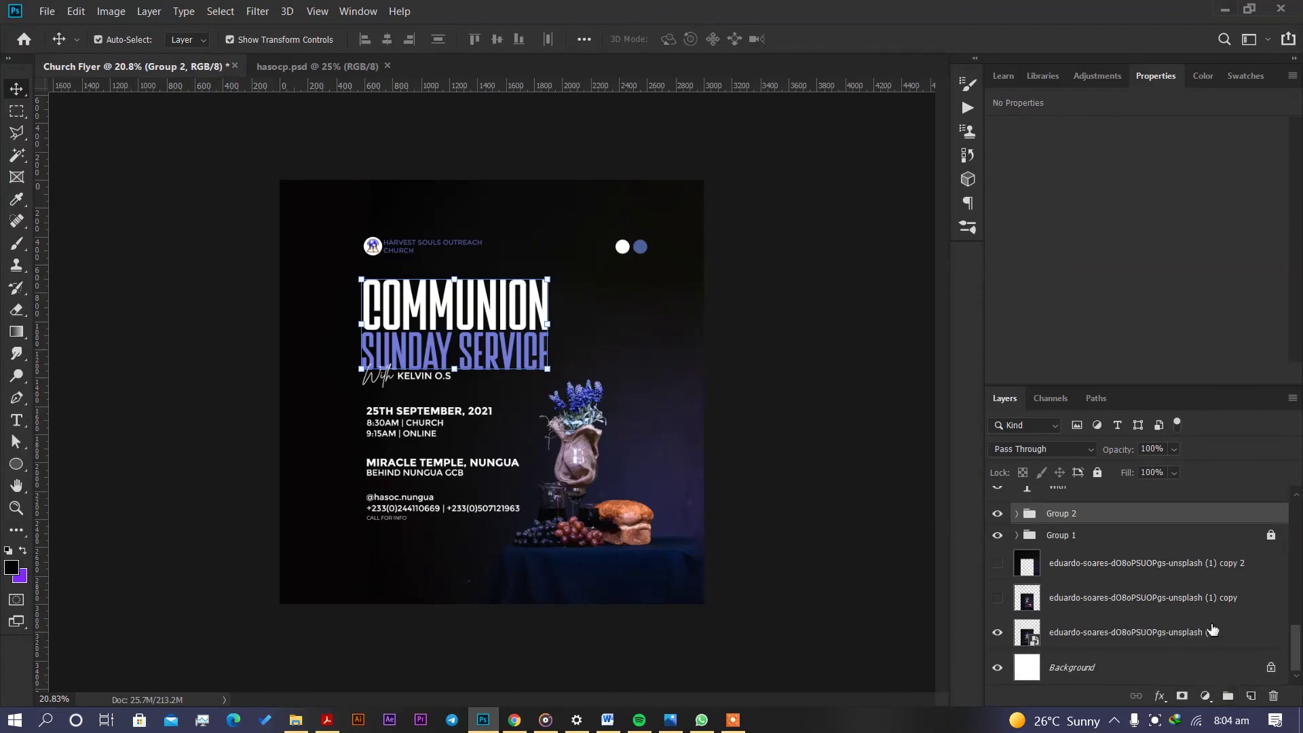
left_click(1252, 696)
Draw a triangle shape with the Pen tool across the right side of the headline.
left_click(17, 399)
left_click(556, 302)
key("ctrl+z")
left_click(559, 273)
left_click(360, 372)
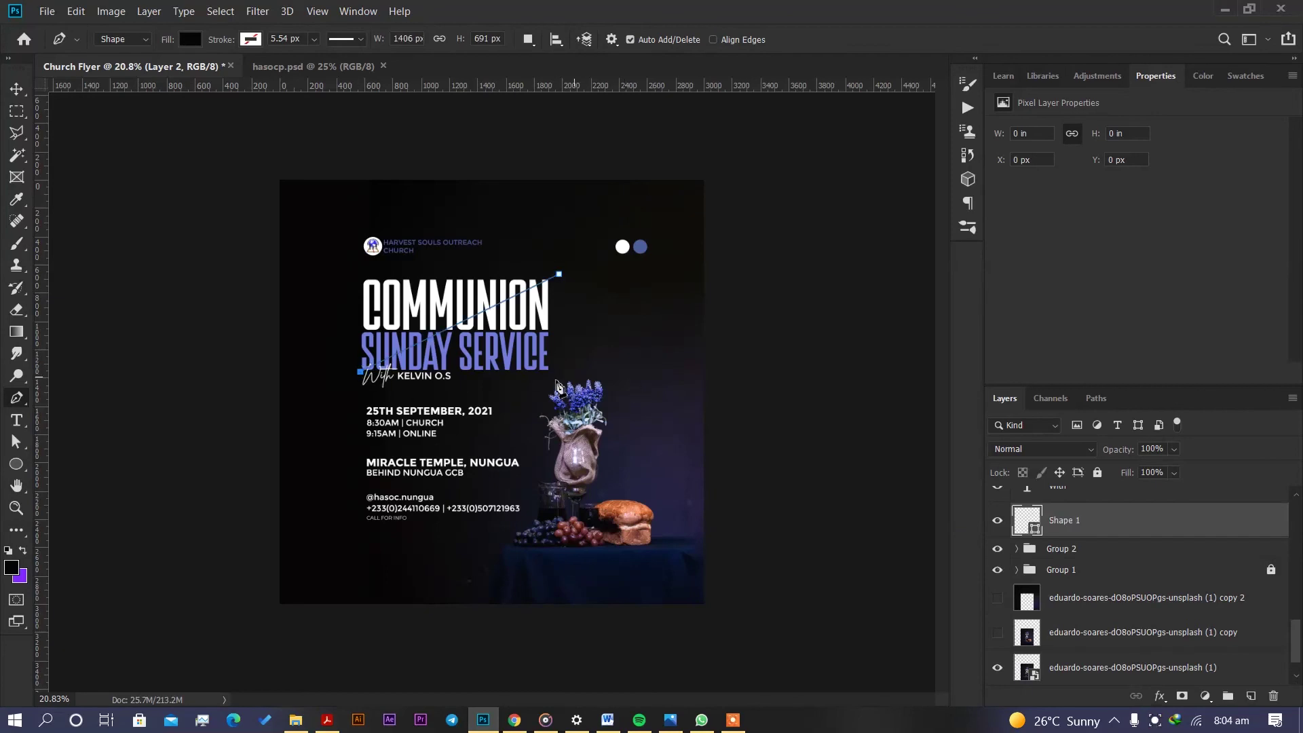
left_click(548, 379)
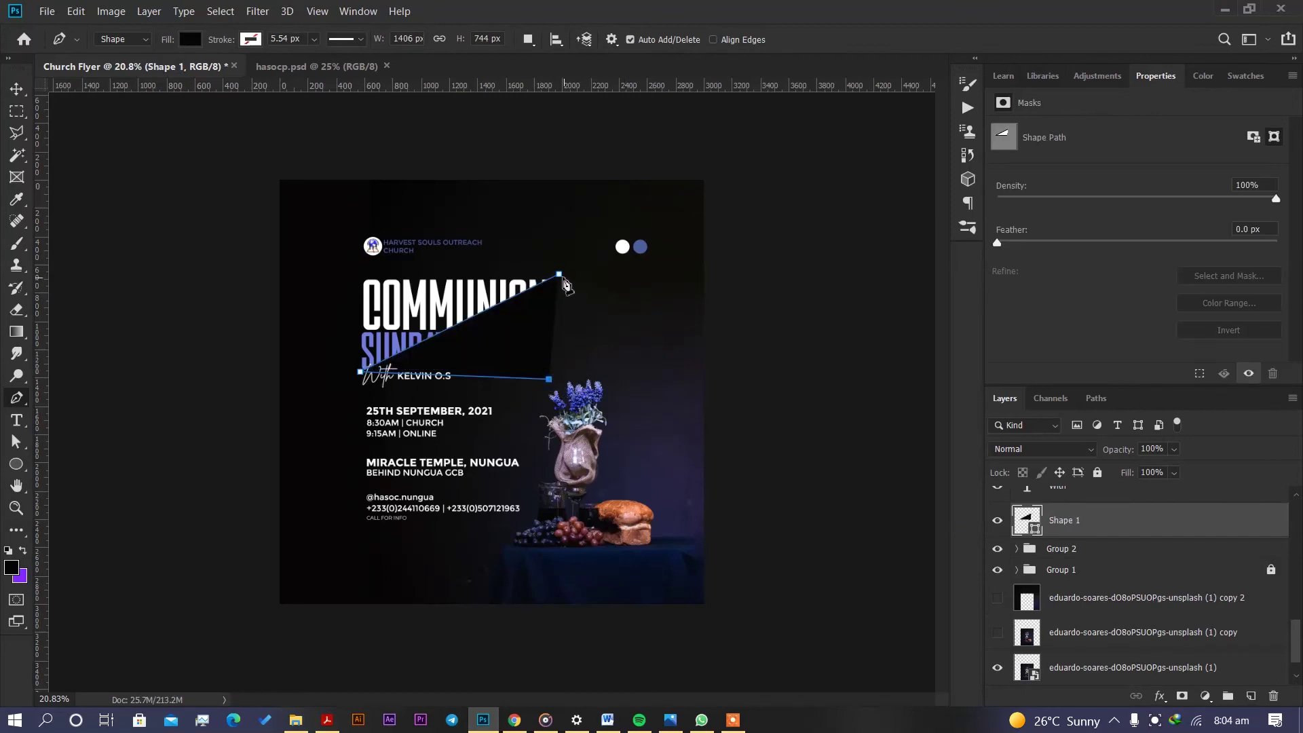
left_click(559, 274)
Clip the triangle to the headline group and make it nearly transparent.
left_click(16, 89)
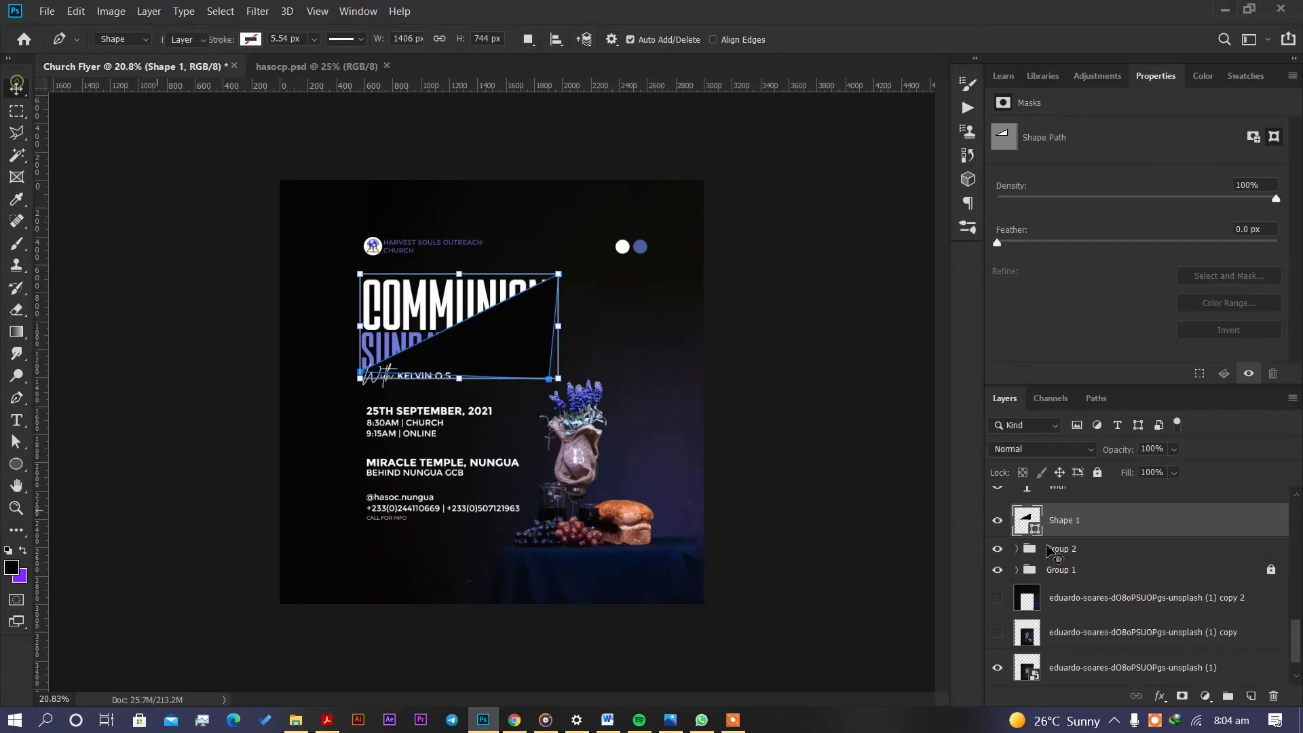
right_click(1102, 516)
left_click(941, 319)
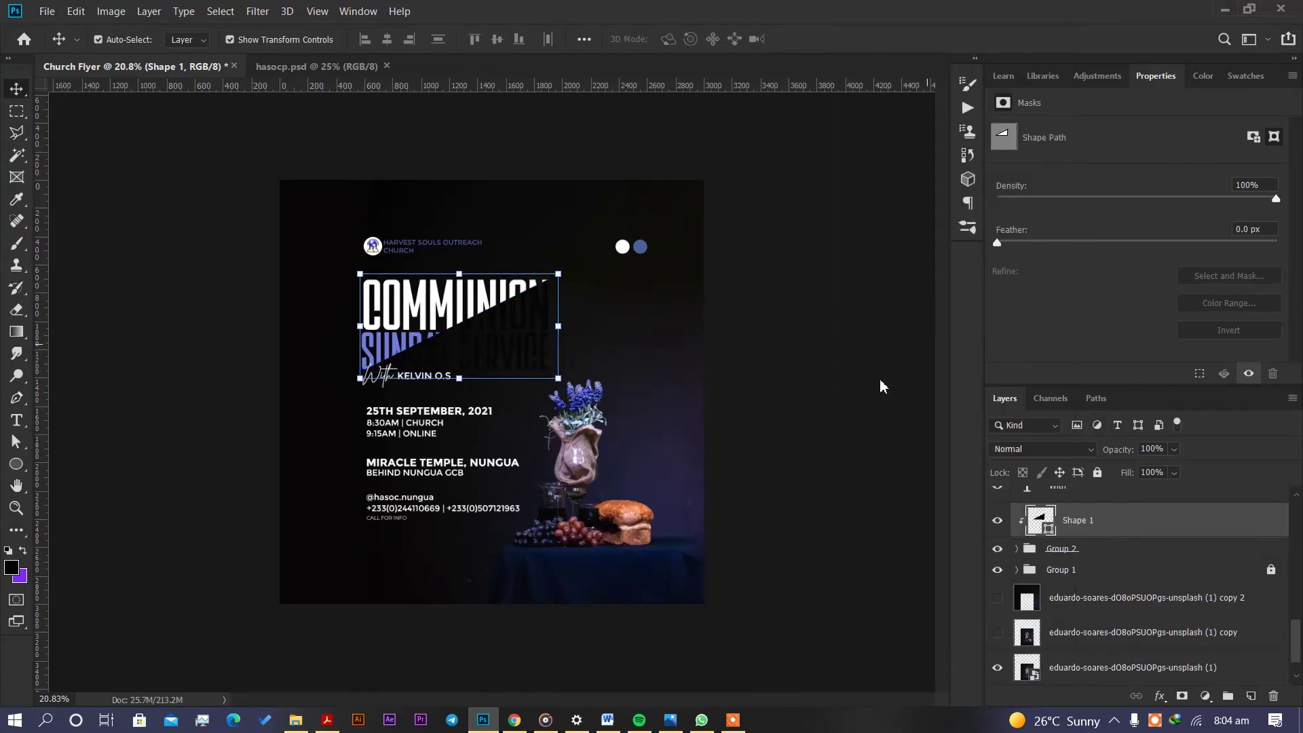
left_click_drag(1127, 454, 1048, 456)
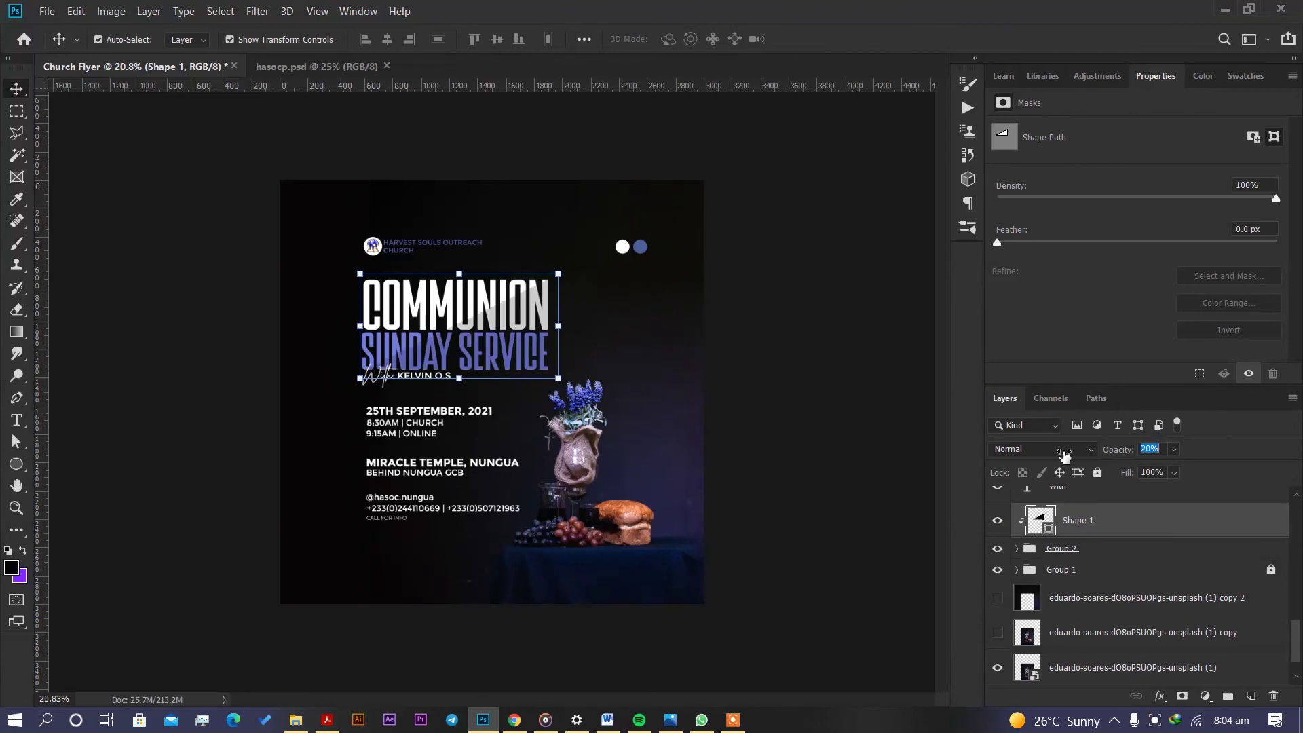
left_click(820, 466)
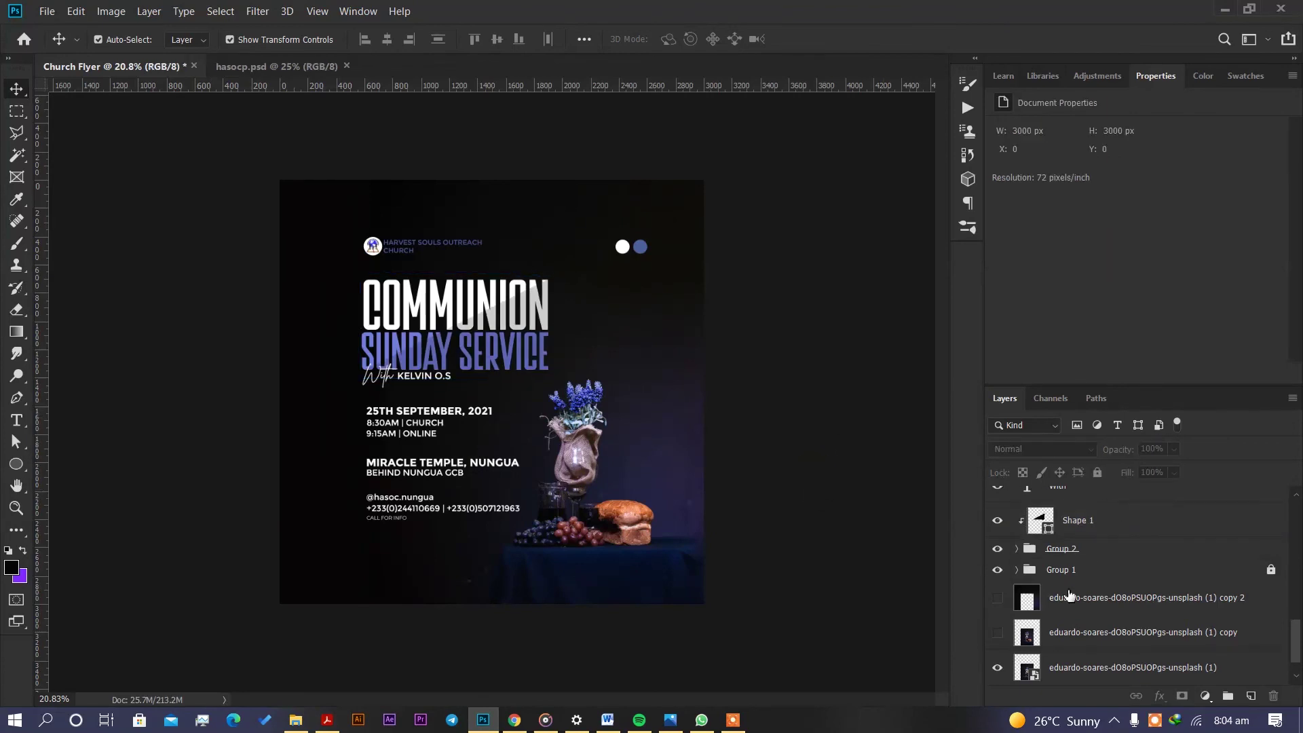
Add a new empty layer above Group 1.
scroll(1068, 595, "down", 1)
left_click(1119, 581)
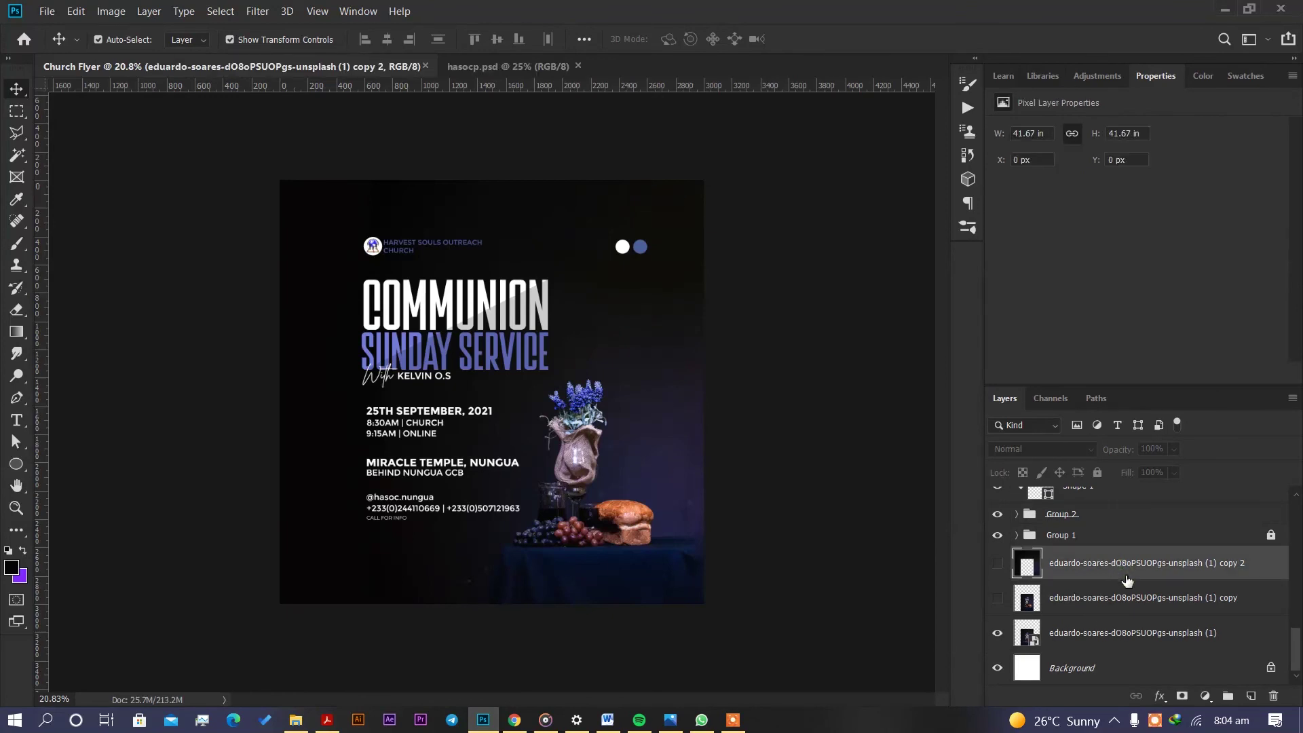
scroll(1124, 549, "up", 10)
scroll(1127, 553, "down", 2)
scroll(1125, 611, "down", 2)
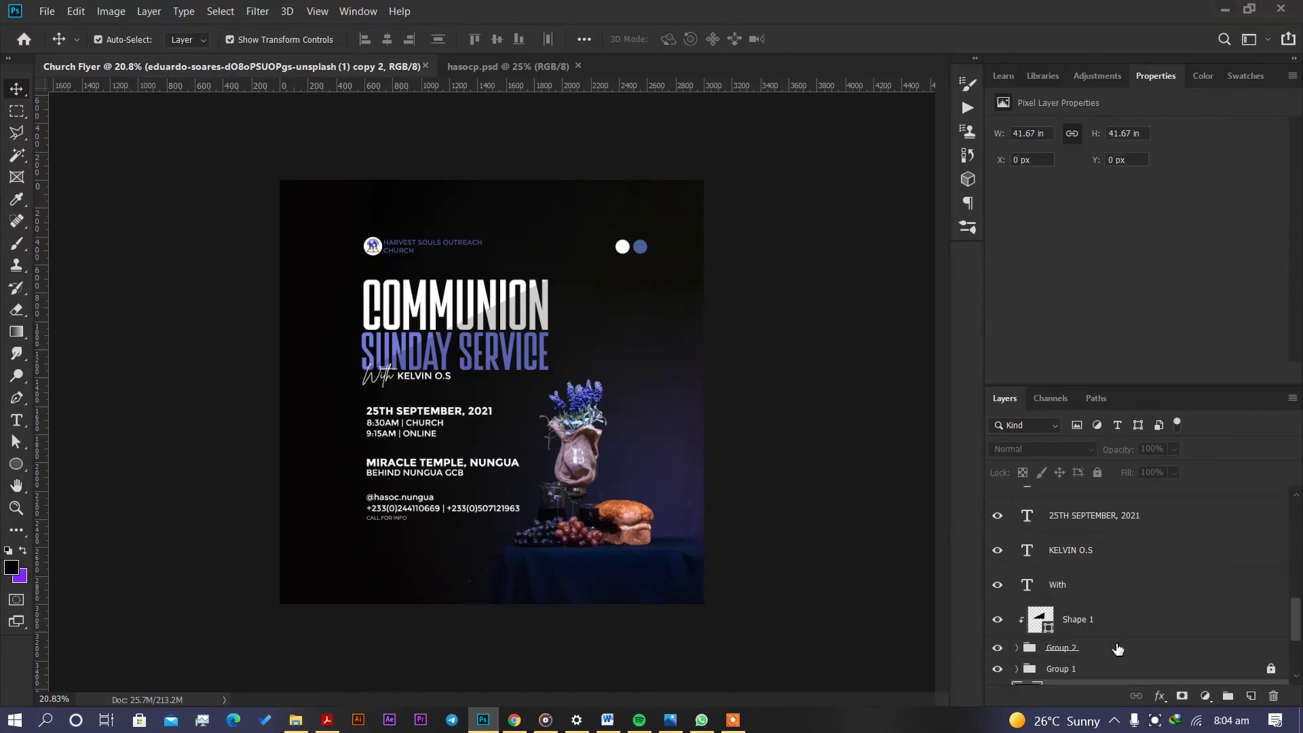
left_click(1115, 669)
left_click(1250, 694)
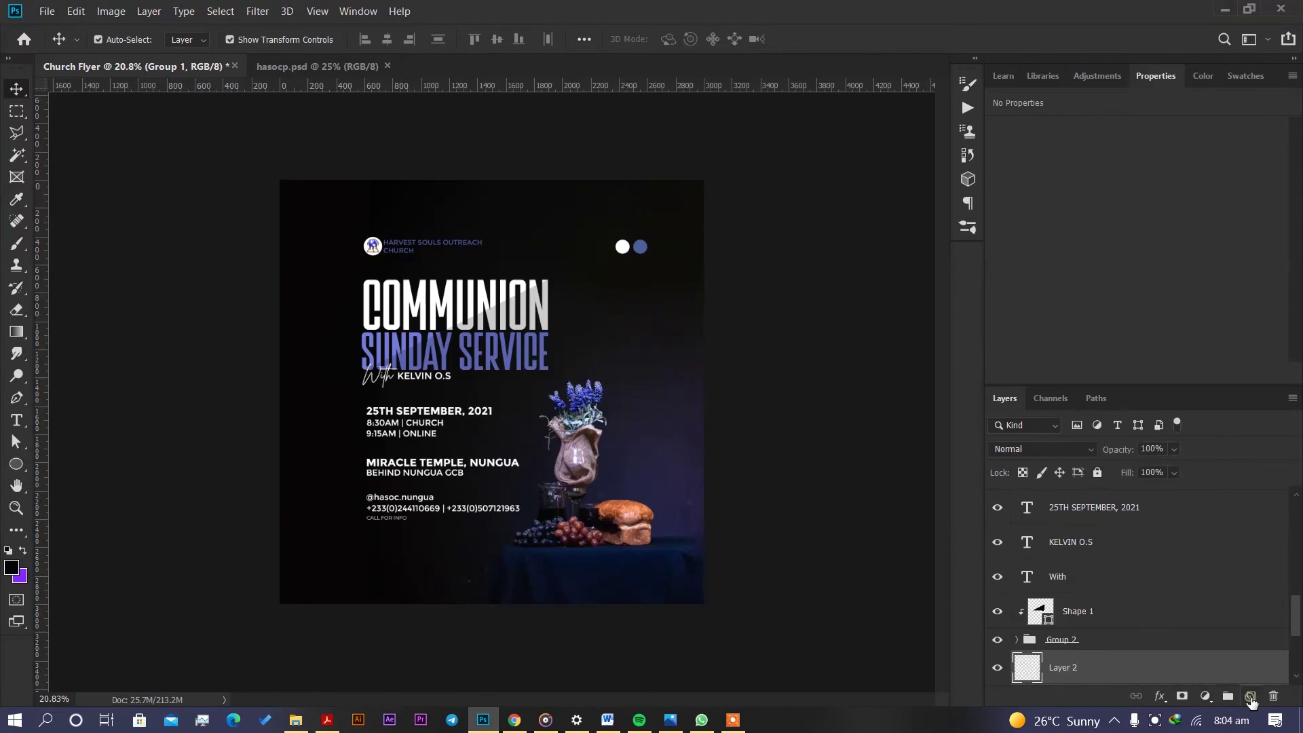
Paint a soft purple glow in the upper-left with SUNDAY's purple, at 40% layer opacity.
left_click(17, 243)
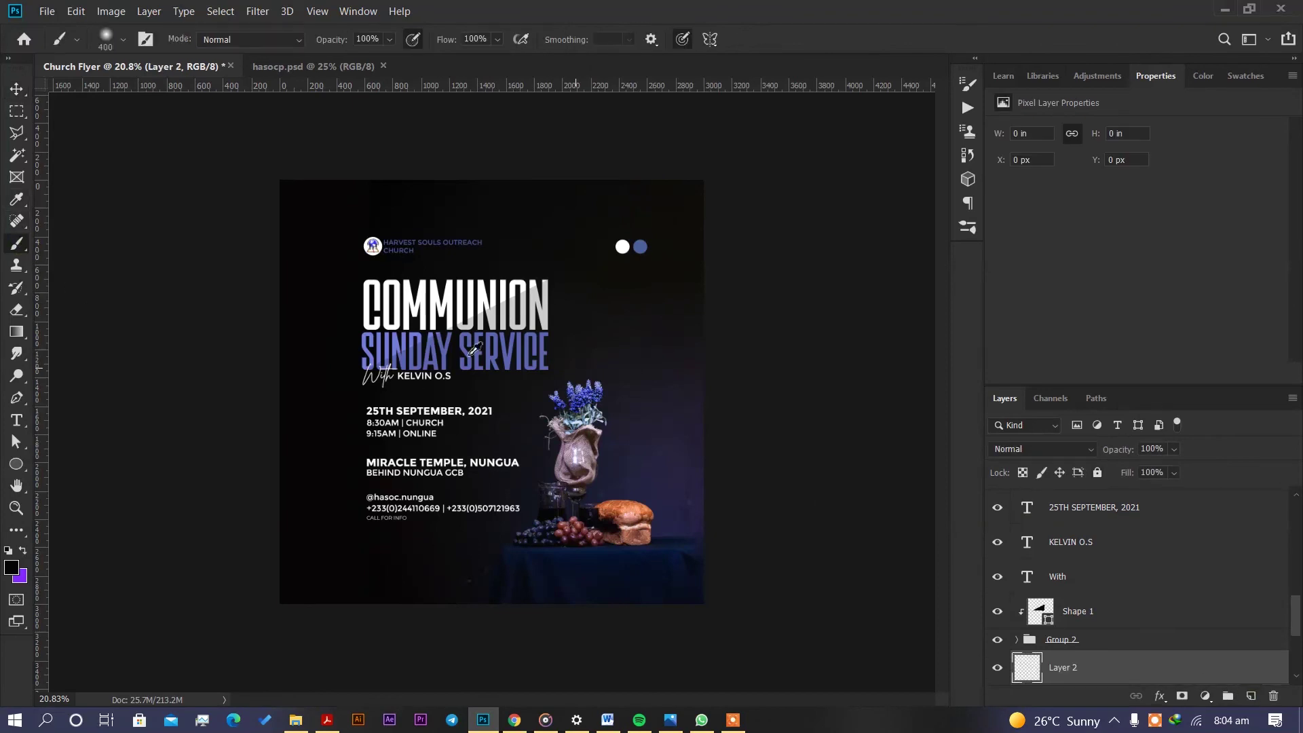
left_click(398, 344, "alt")
left_click(23, 550)
left_click_drag(356, 145, 230, 131)
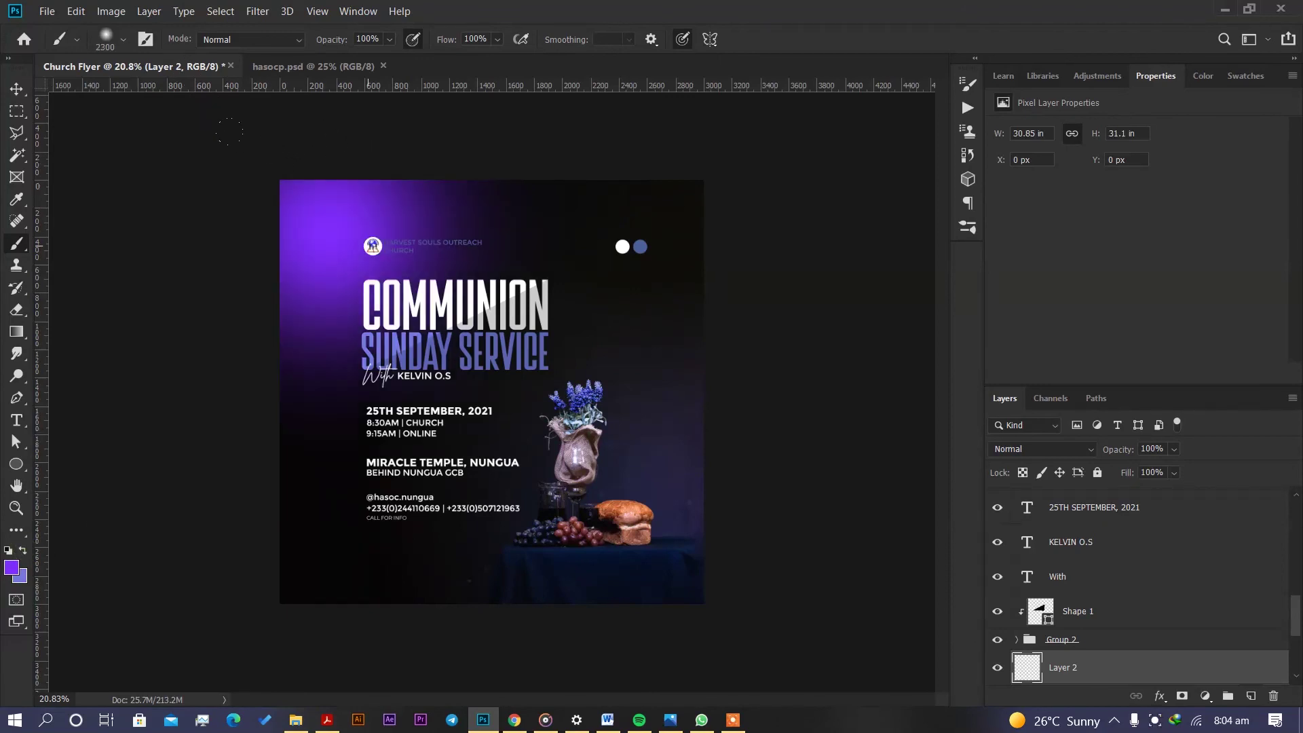
key("ctrl+z")
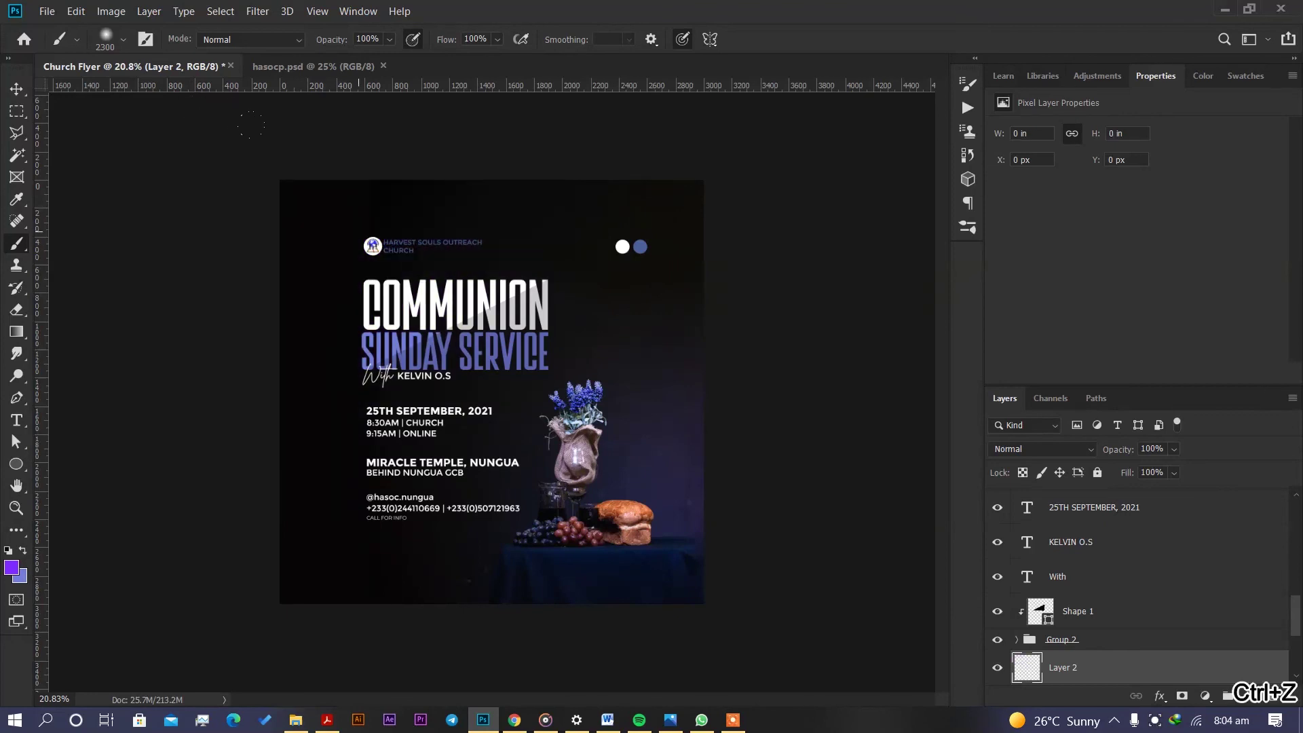
left_click(348, 243)
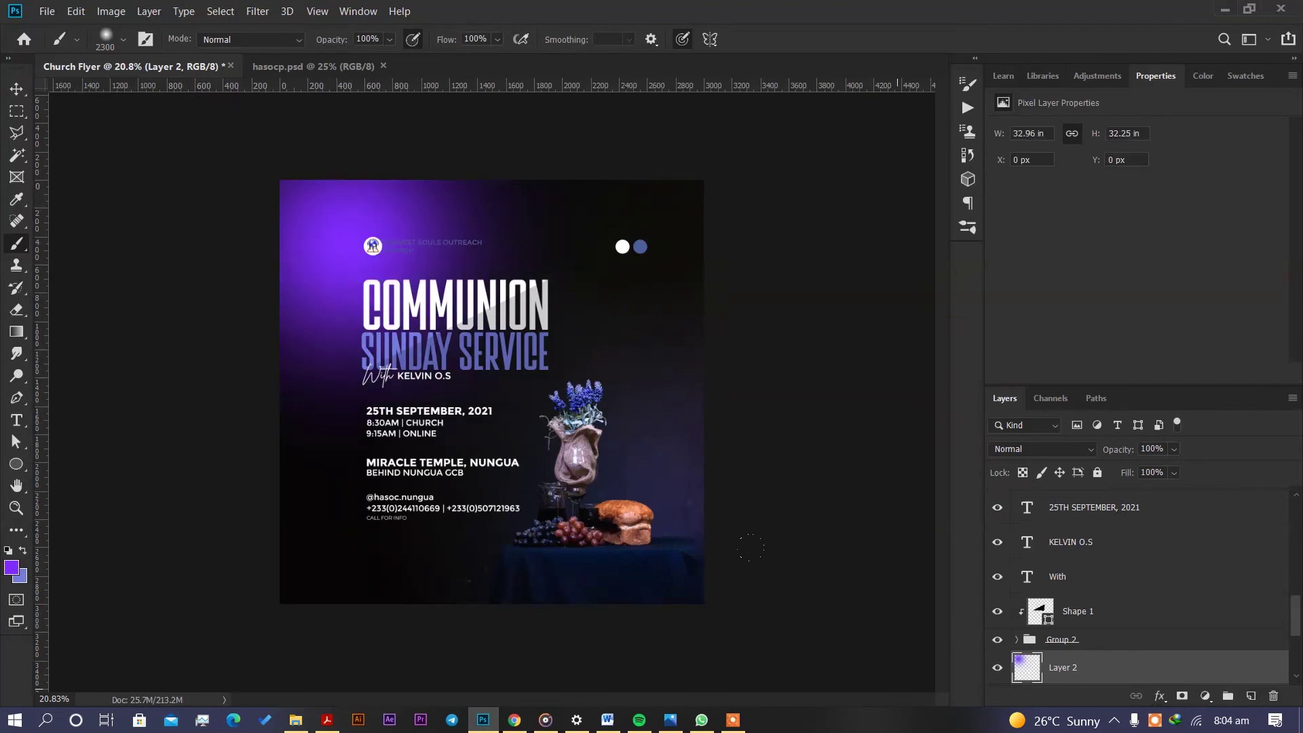
left_click(652, 552)
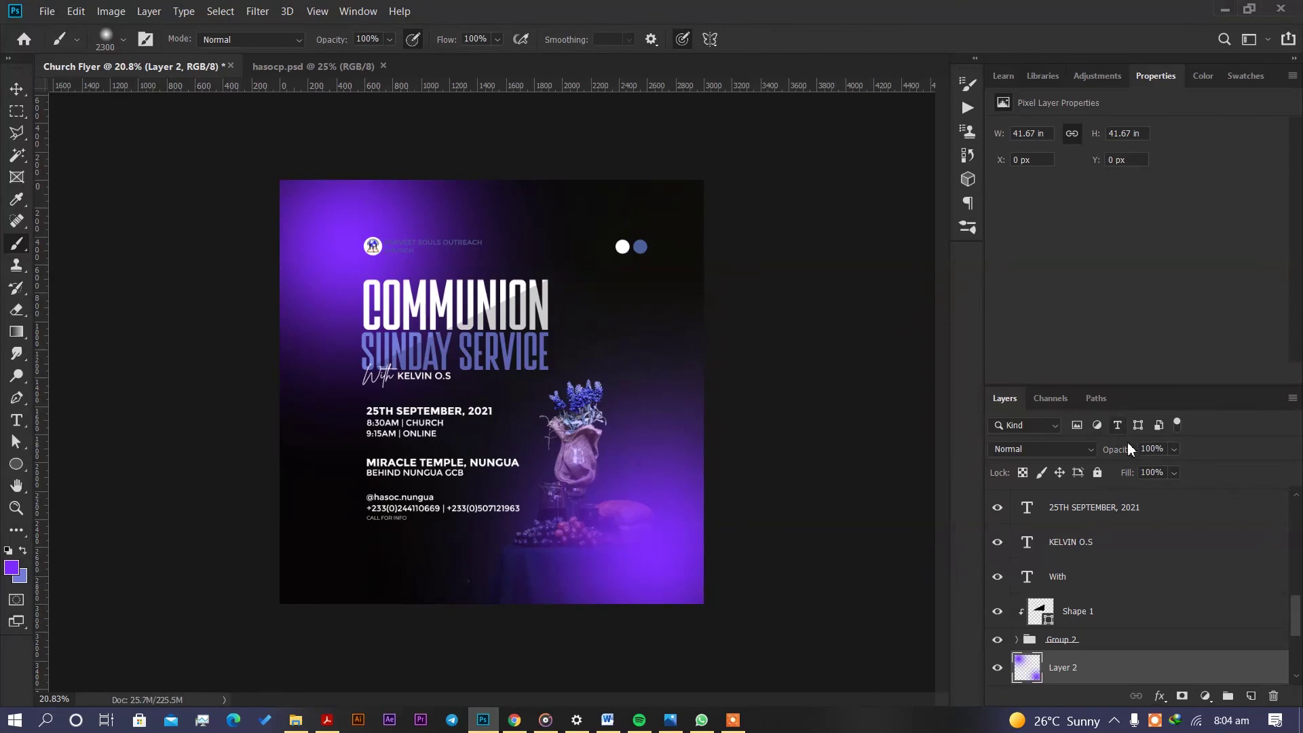
left_click_drag(1128, 446, 1066, 454)
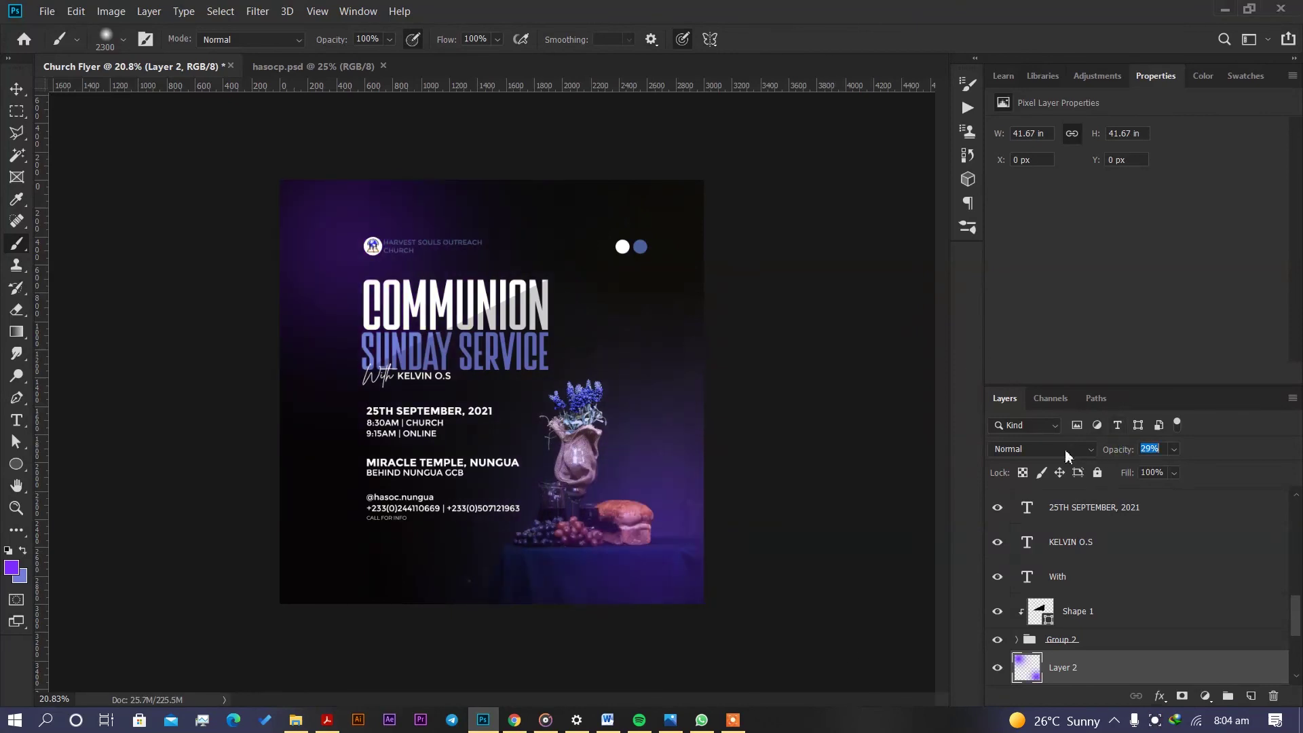
key("ctrl+z")
key("ctrl+z")
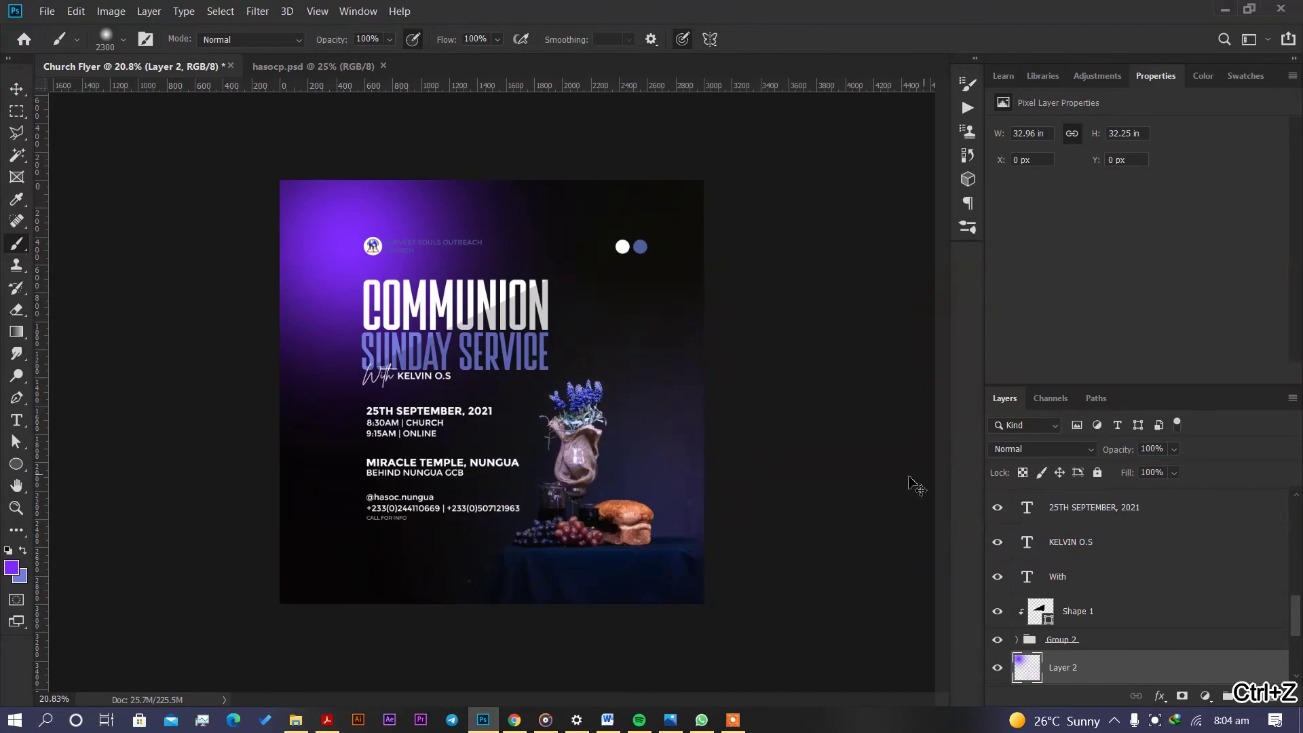
left_click_drag(1092, 456, 1071, 455)
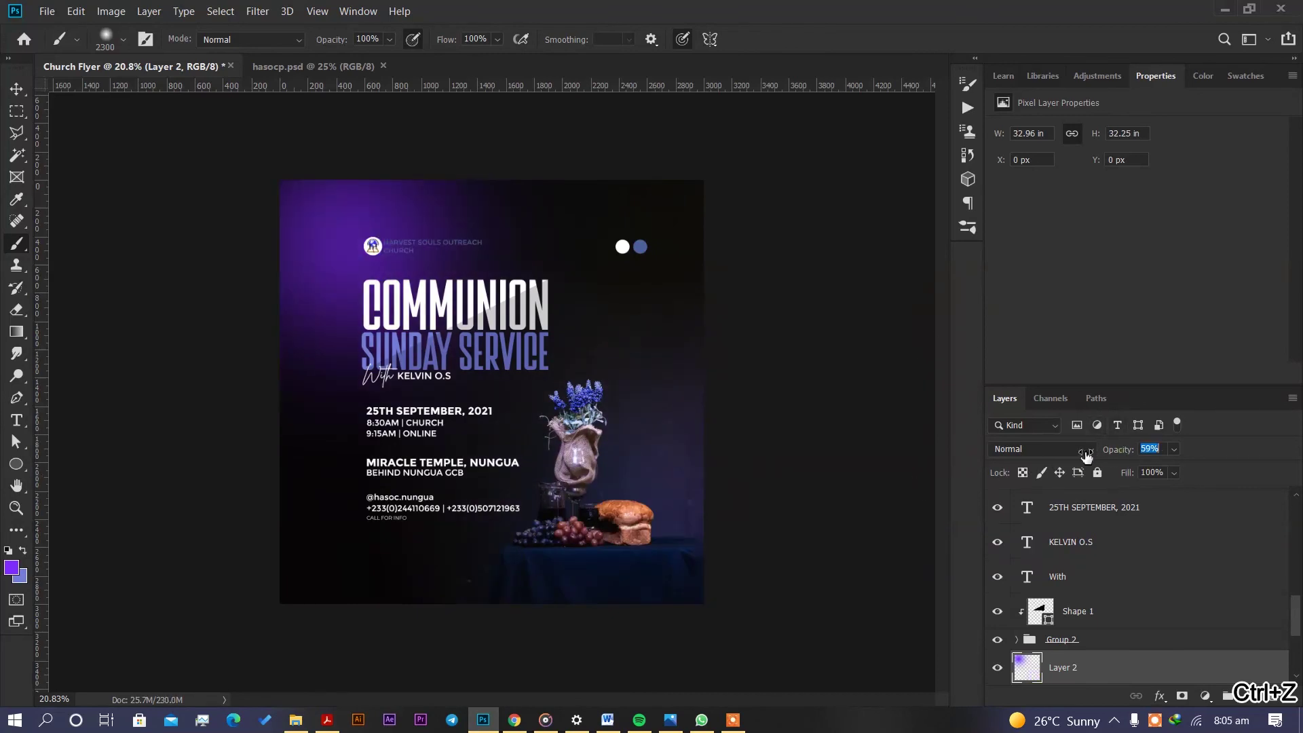
type("40")
Change the church name text colour to white.
left_click(16, 89)
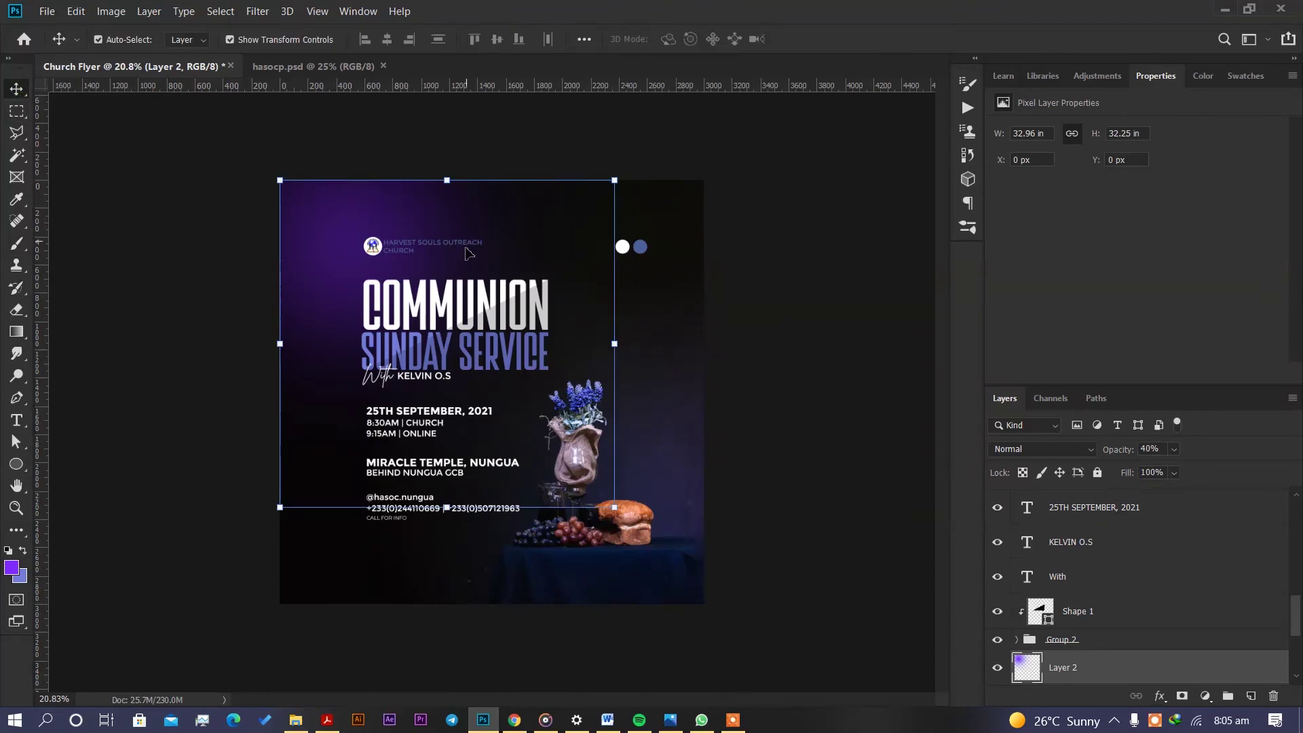
left_click(466, 253)
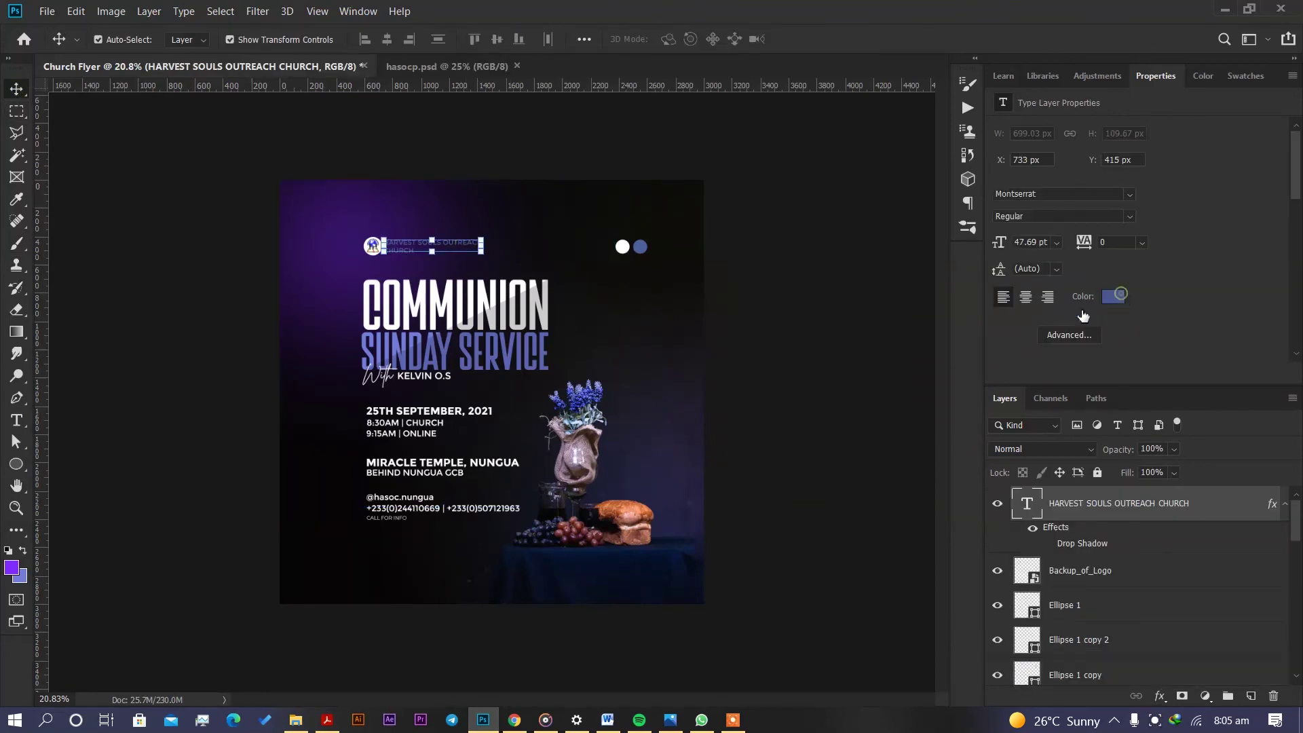
left_click(1113, 296)
left_click(622, 247)
left_click(434, 228)
left_click(881, 346)
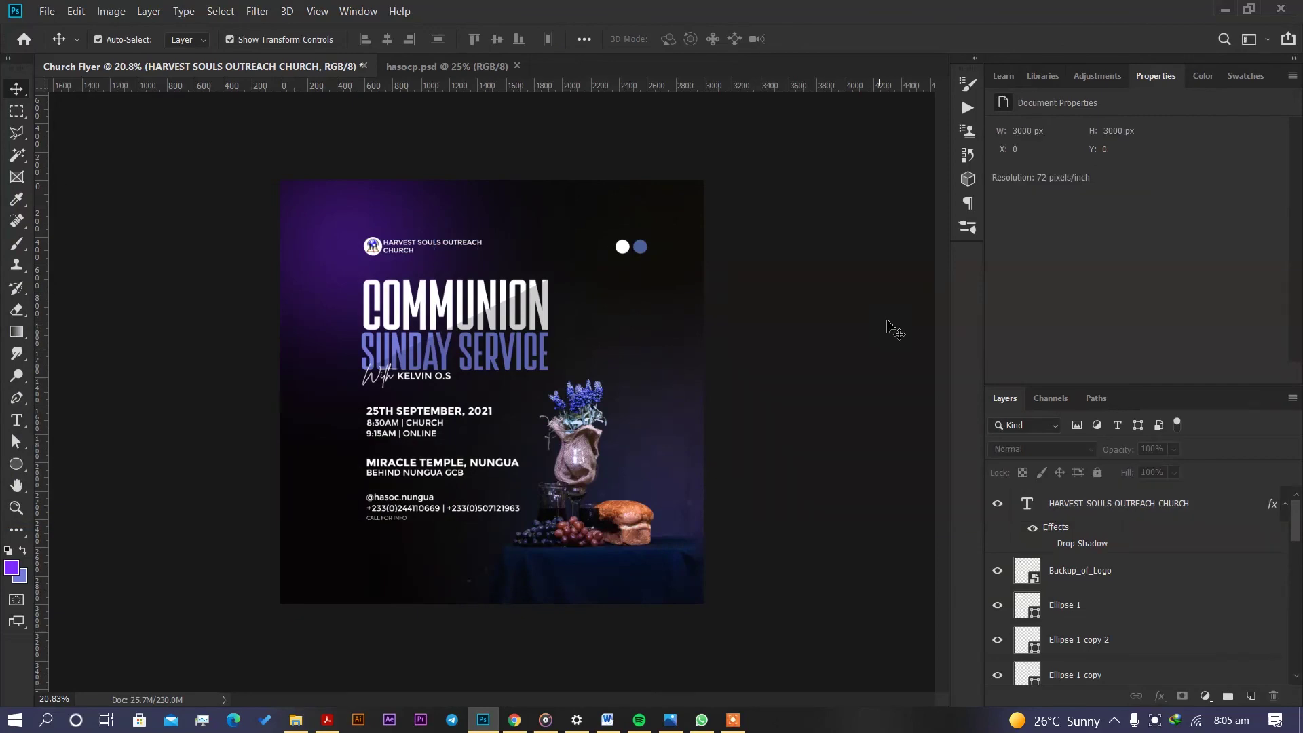
Change the date line to read 3RD OCTOBER, 2021.
key("t")
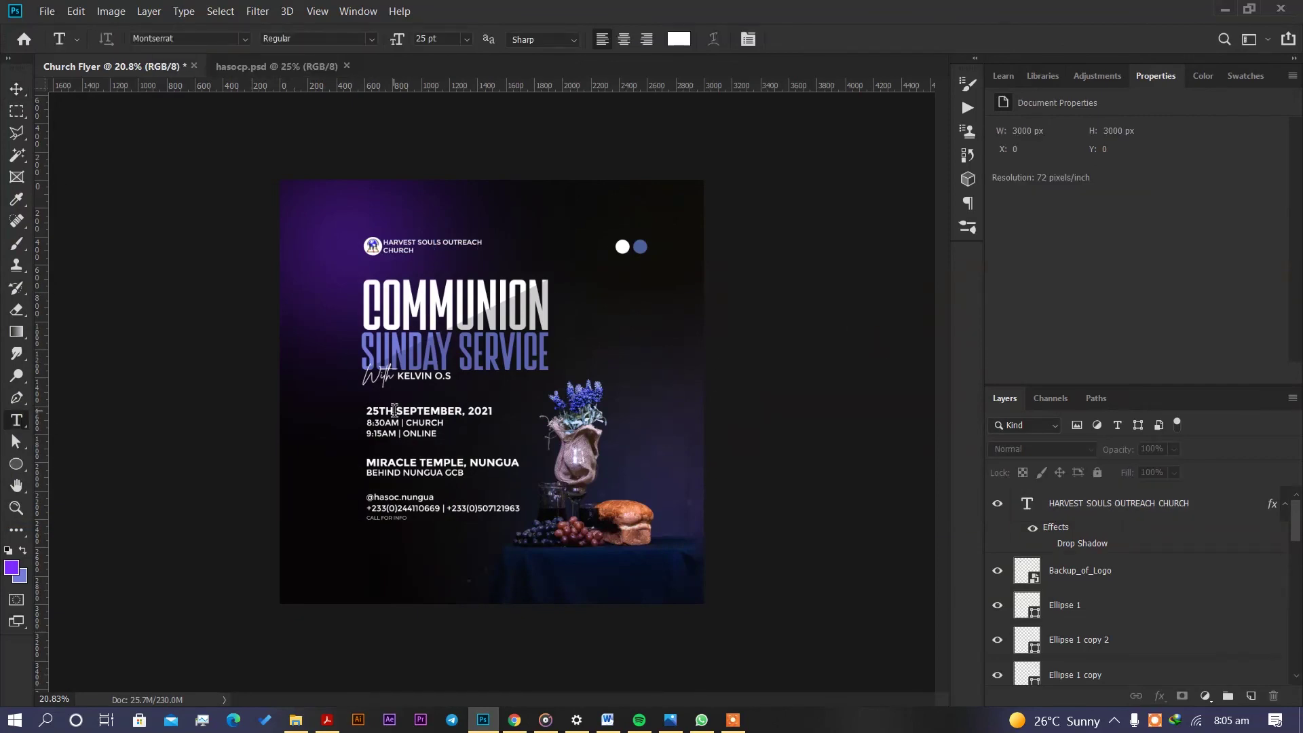
left_click(438, 410)
left_click_drag(439, 409, 343, 421)
type("3RD")
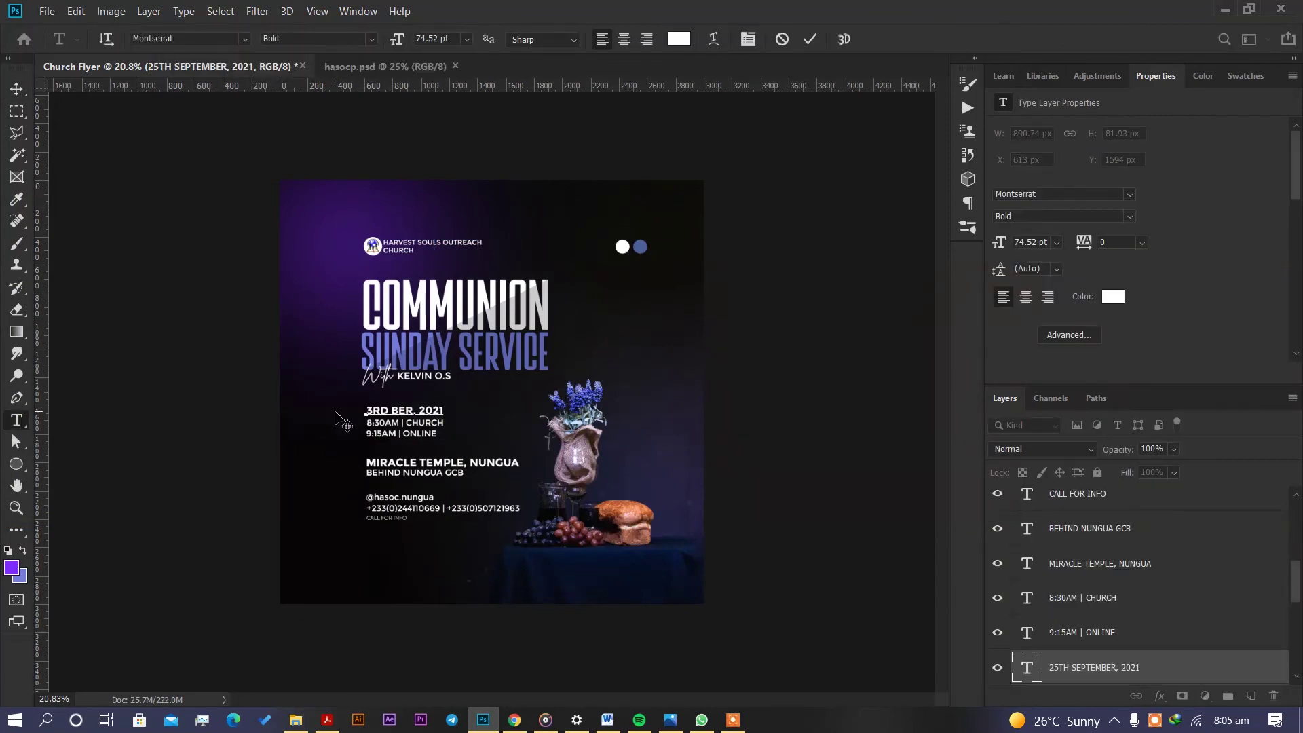
type("OCTO")
left_click(16, 88)
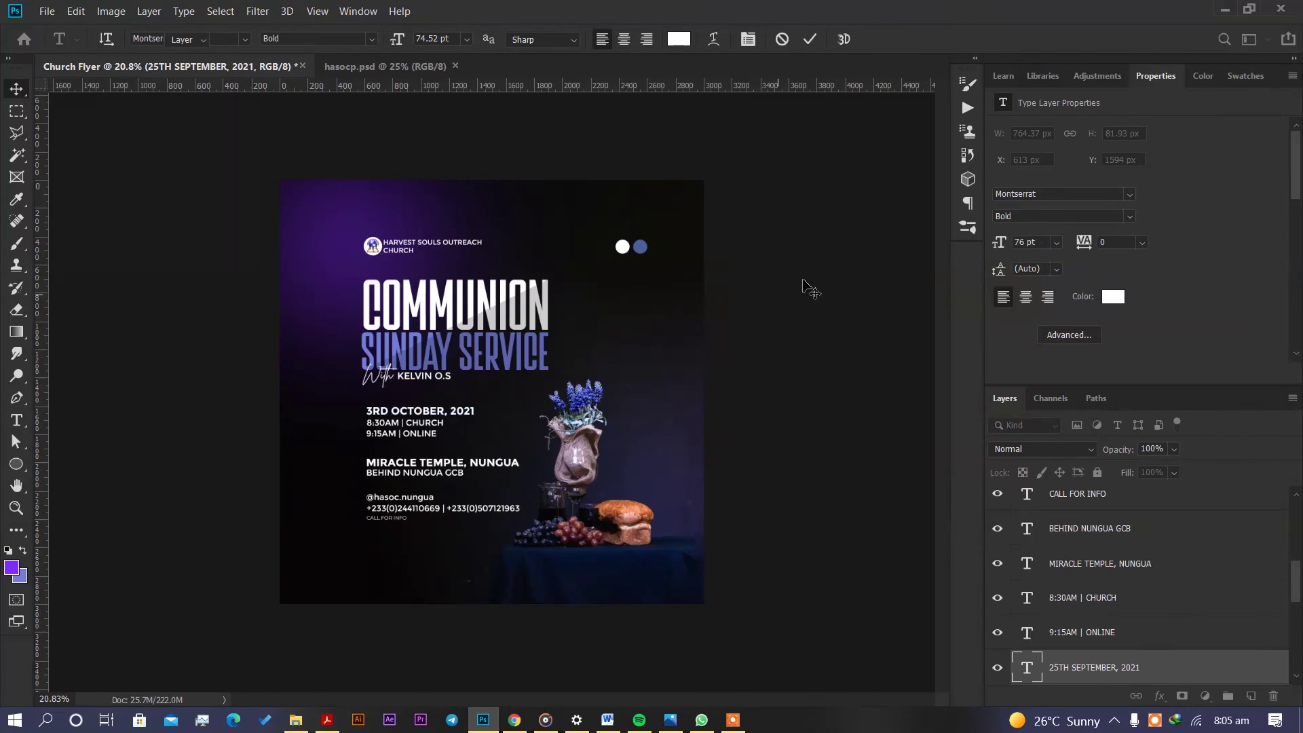
left_click(790, 295)
Scale the two top-right dots down to about 50%.
left_click_drag(760, 256, 611, 234)
mouse_move(706, 224)
left_mouse_down()
mouse_move(656, 255)
mouse_move(618, 253)
left_mouse_up()
key("Return")
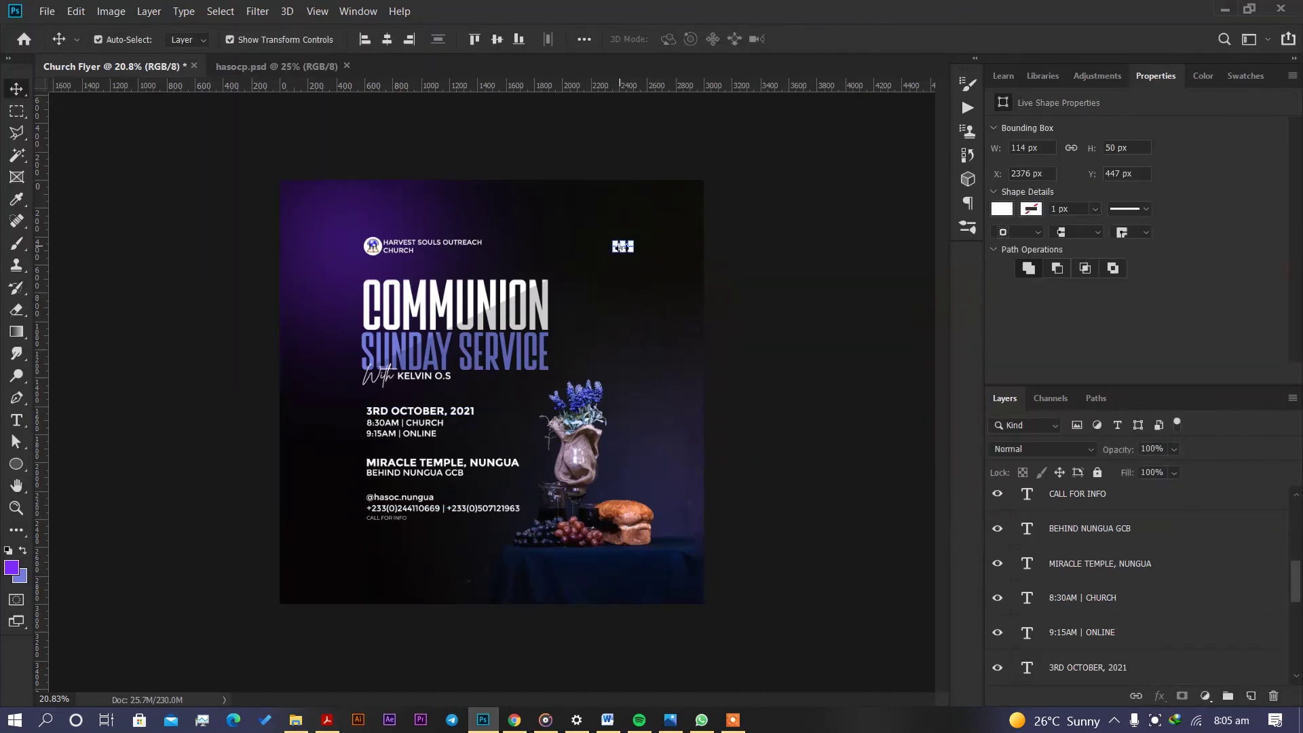
Save as Church Flyer.psd, accepting the Maximize Compatibility prompt.
left_click(825, 271)
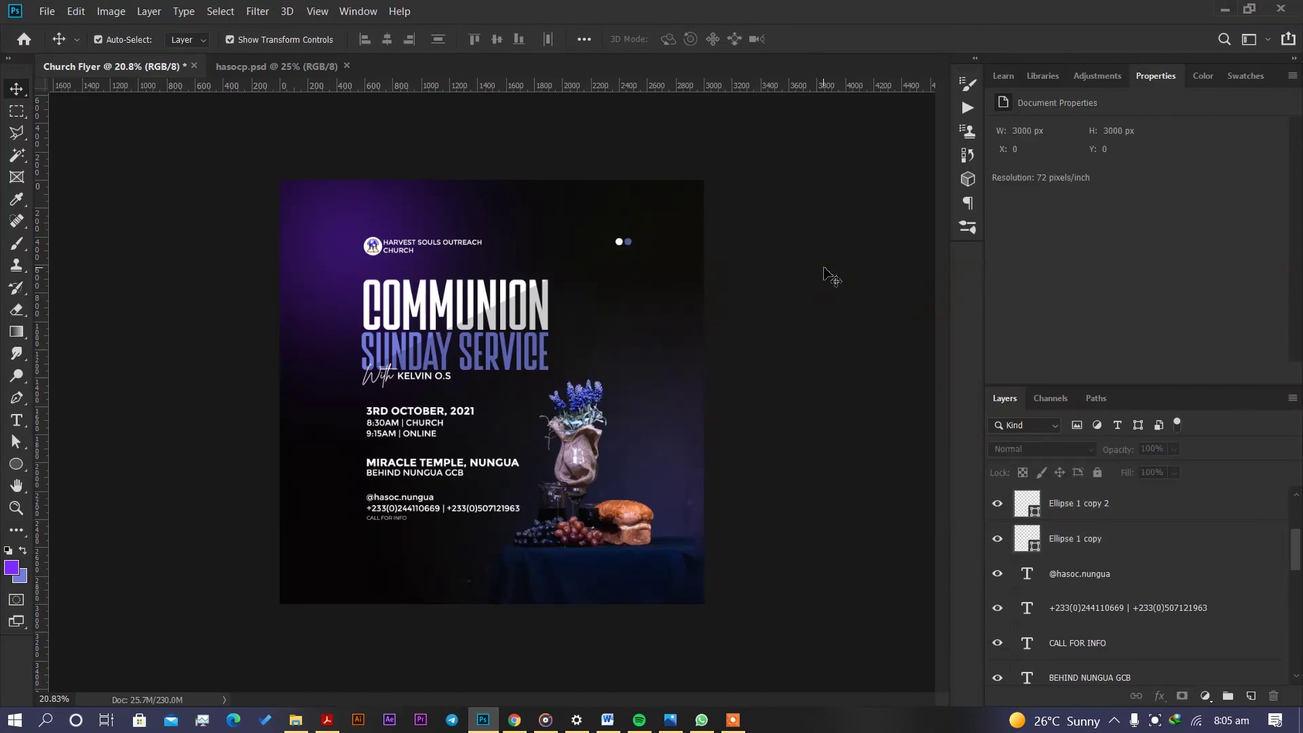
key("ctrl+s")
key("Return")
left_click(835, 193)
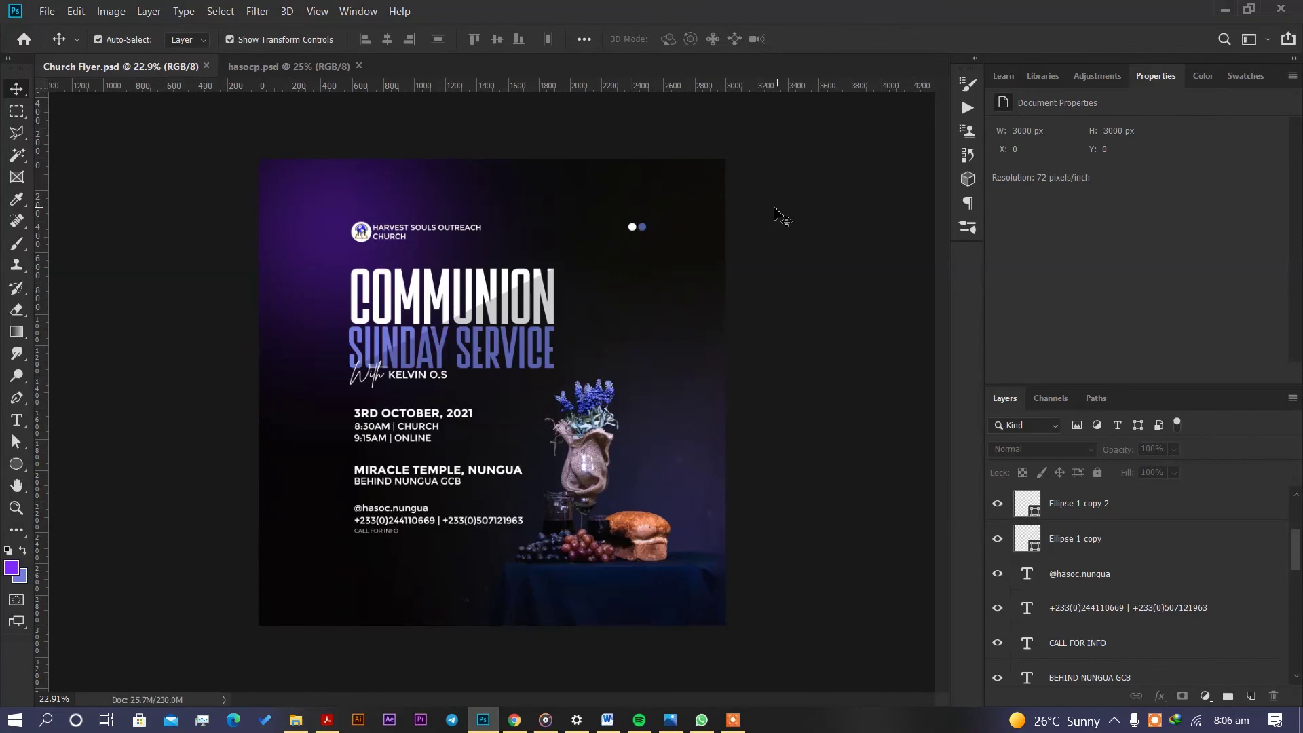